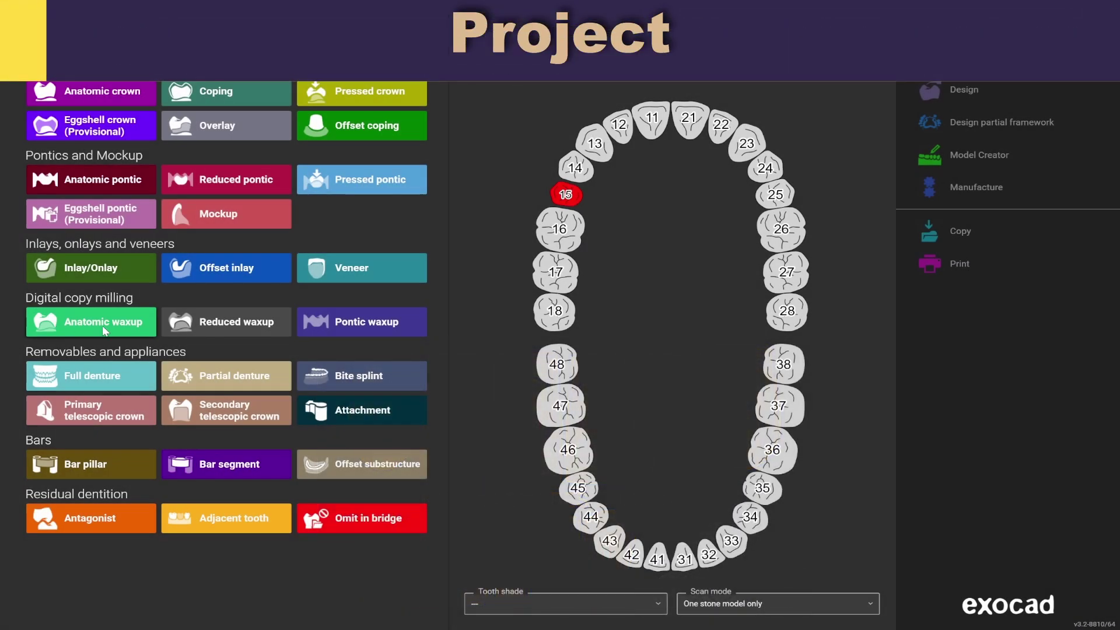
Make tooth 15 an anatomic crown in Acrylic/PMMA and confirm its settings.
left_click(72, 93)
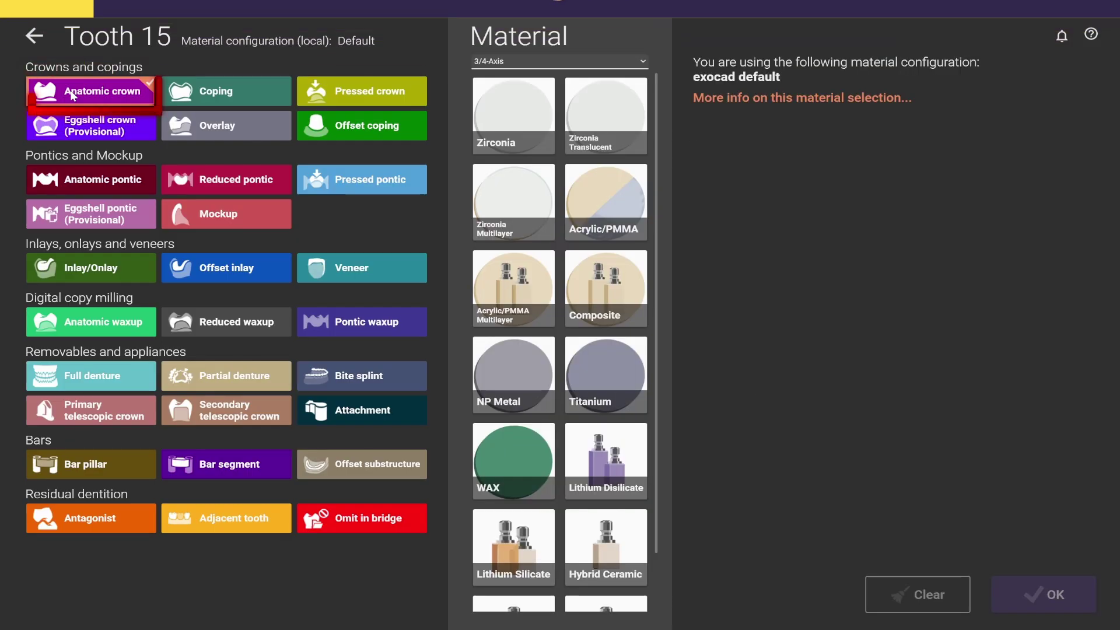
left_click(513, 114)
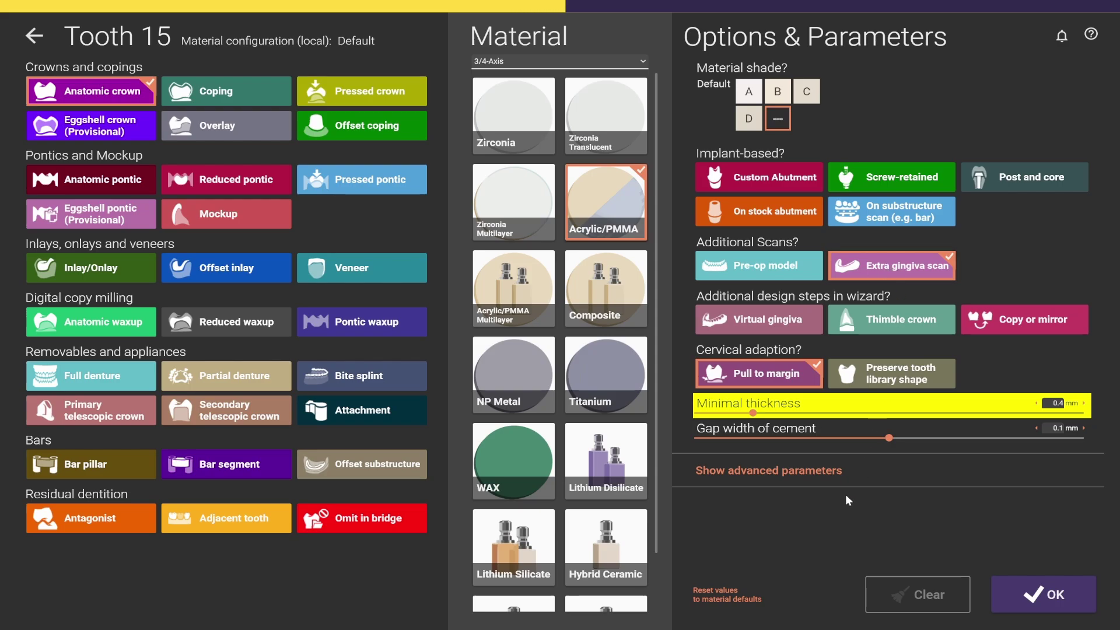
left_click(1036, 604)
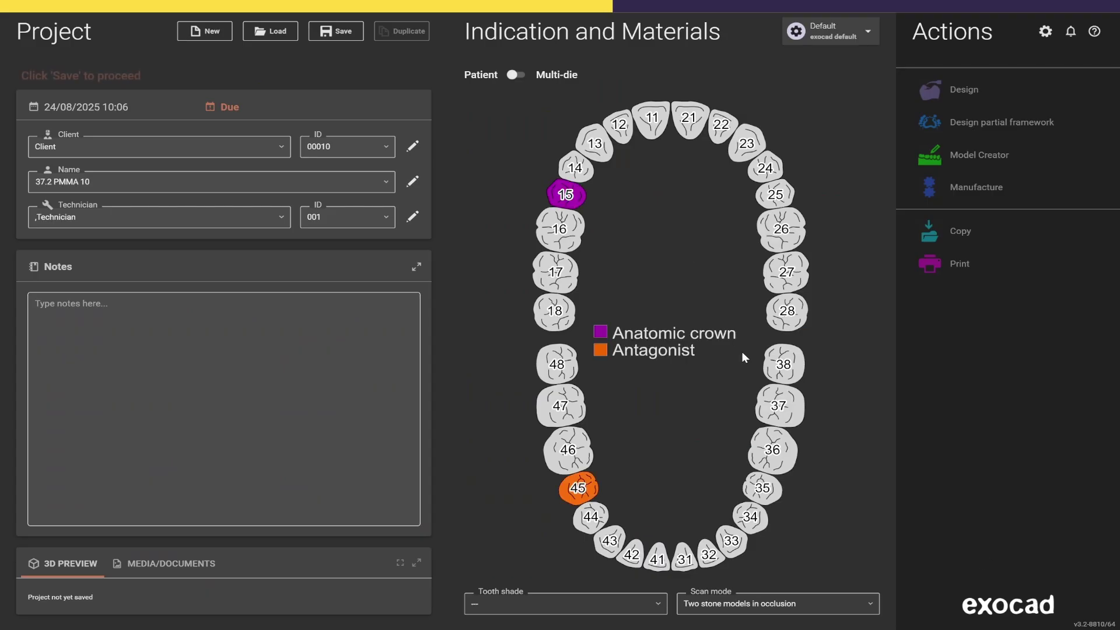
Mark teeth 11, 21 and 25 as anatomic crowns.
left_click(652, 119, "ctrl")
left_click(688, 119, "ctrl")
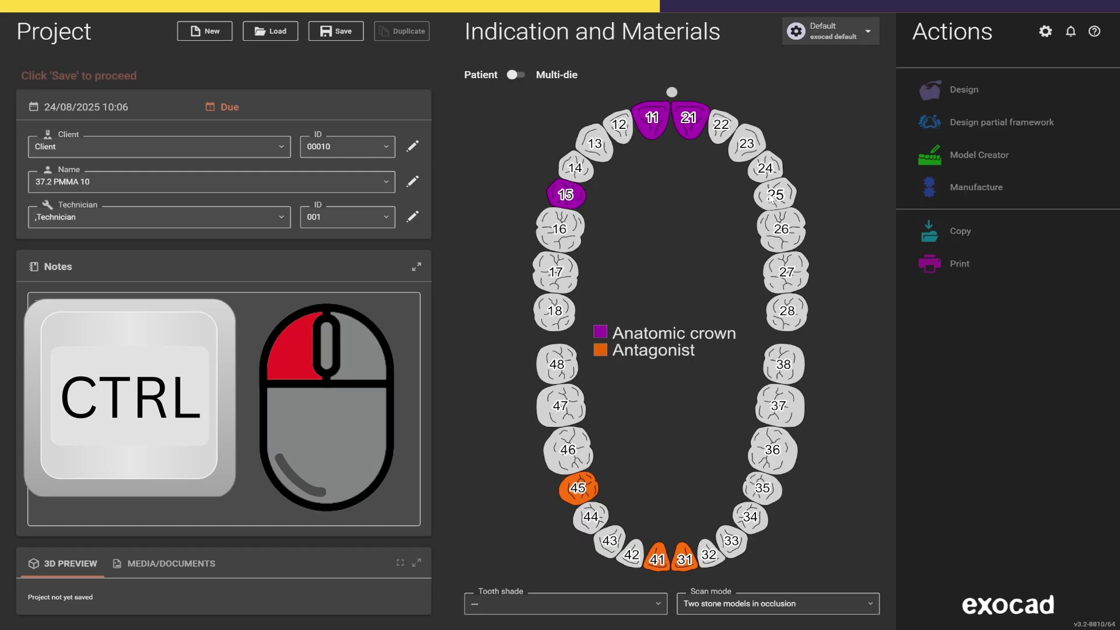
left_click(772, 199, "ctrl")
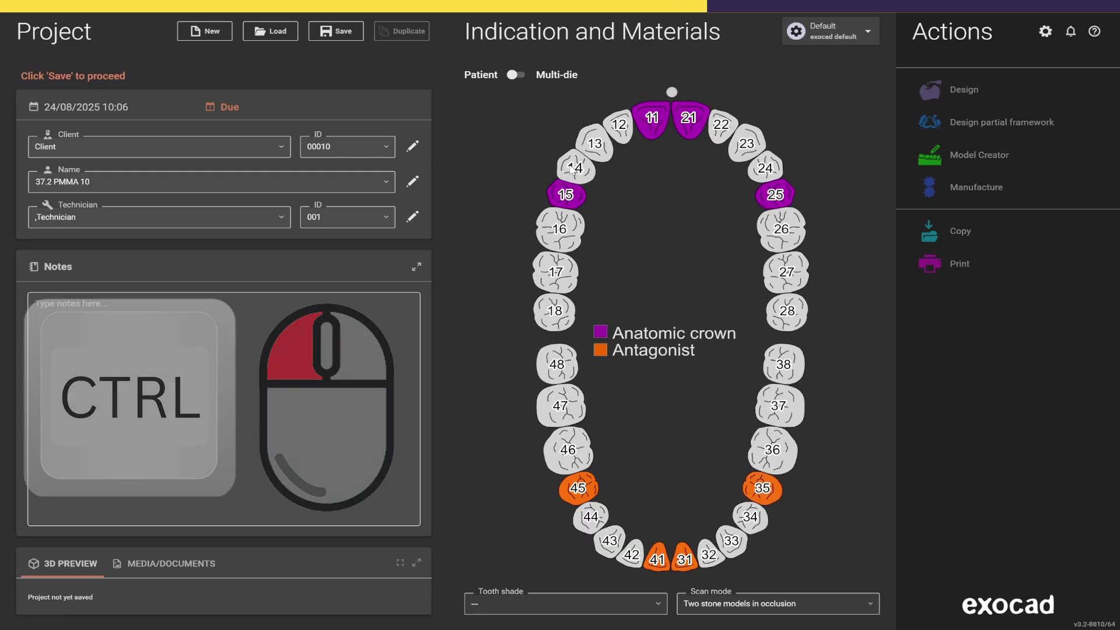
Make teeth 12, 13, 14, 22, 23 and 24 anatomic pontics.
left_click(574, 168)
left_click(91, 180)
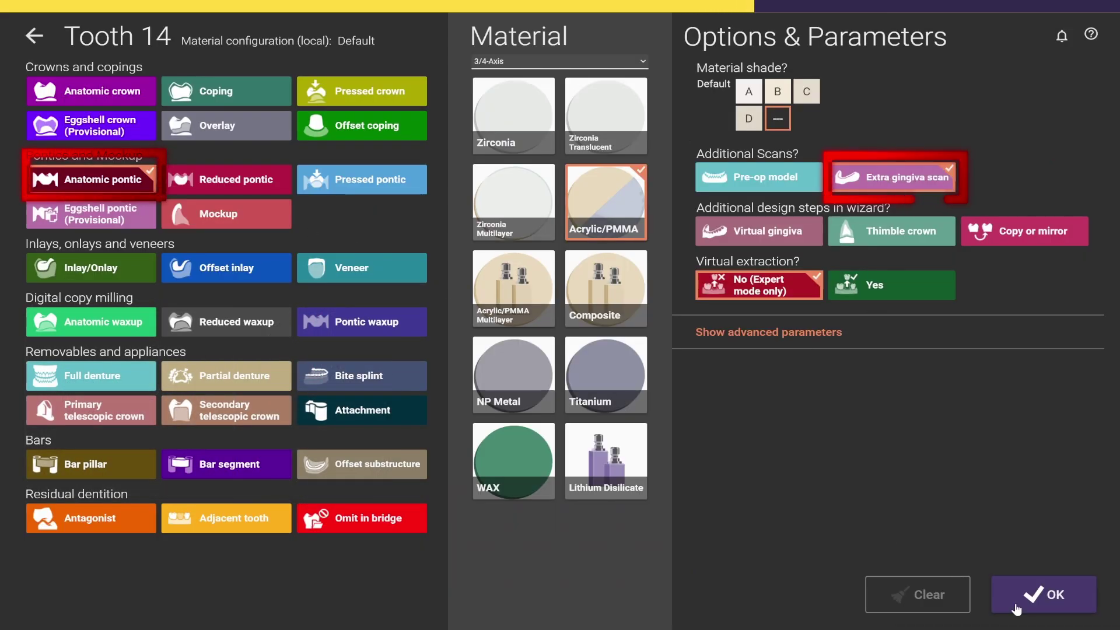
key("Return")
left_click(618, 134, "shift")
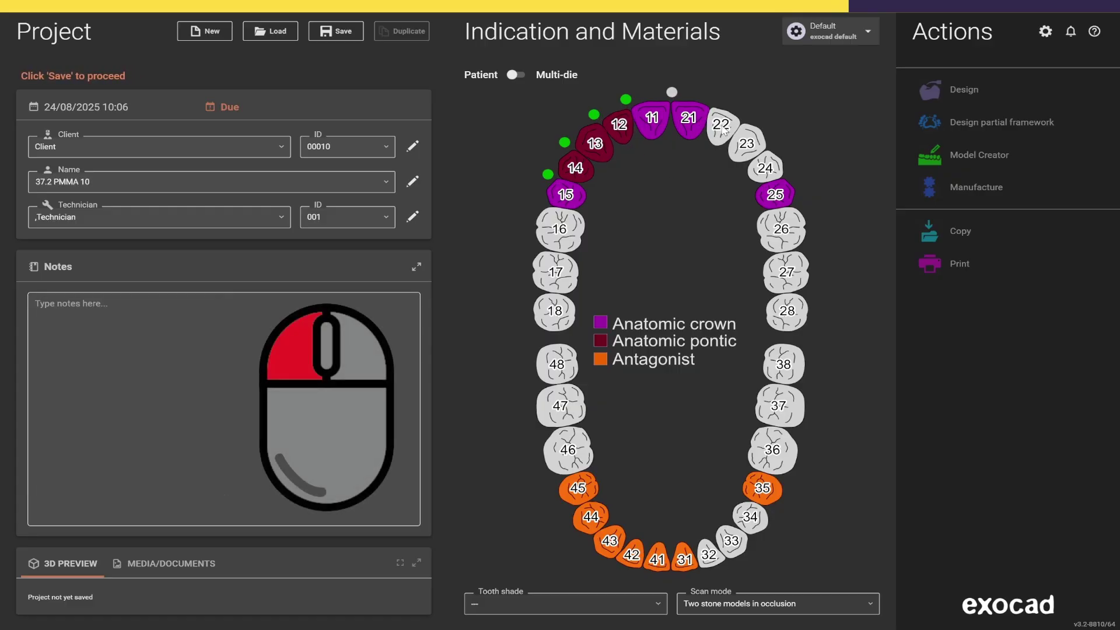
left_click(721, 126, "ctrl")
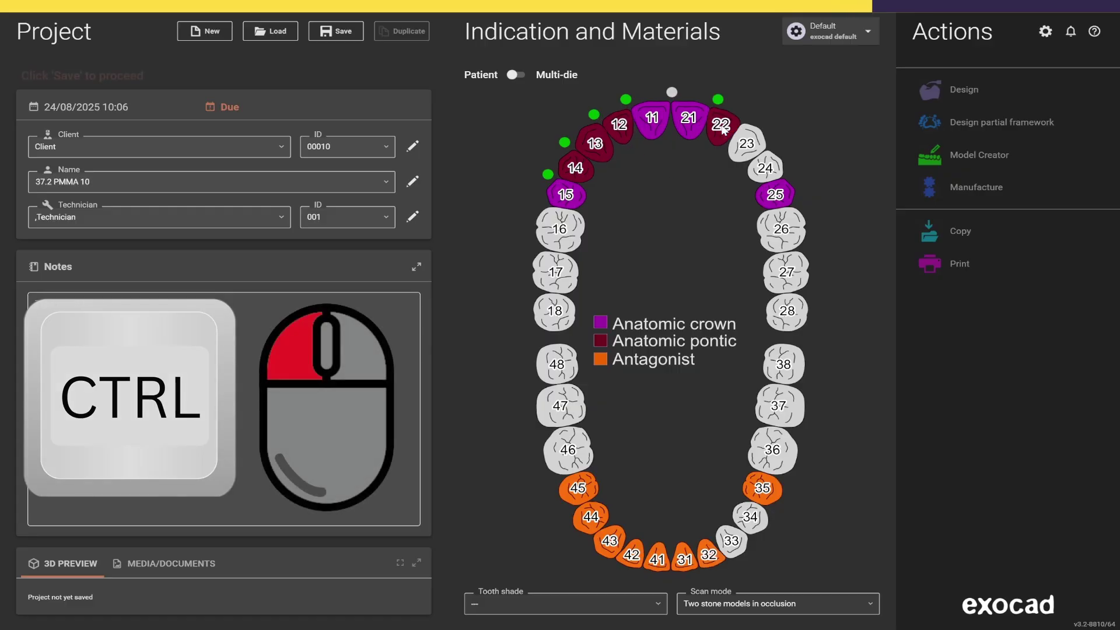
left_click(767, 171, "shift")
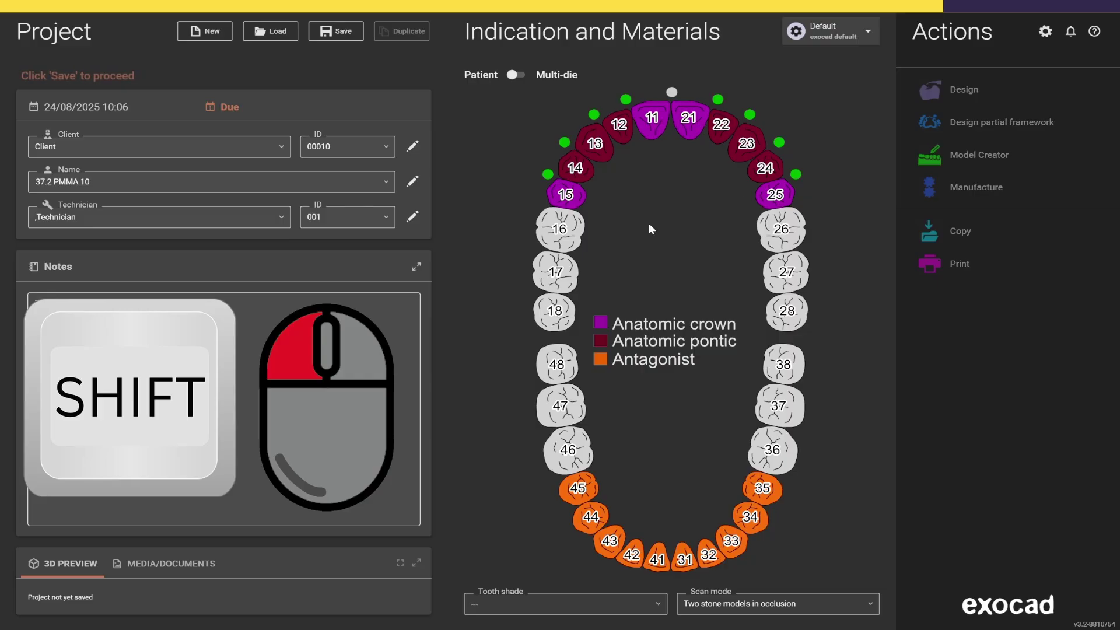
Save the project, connect teeth 11 and 21, and save again.
left_click(336, 30)
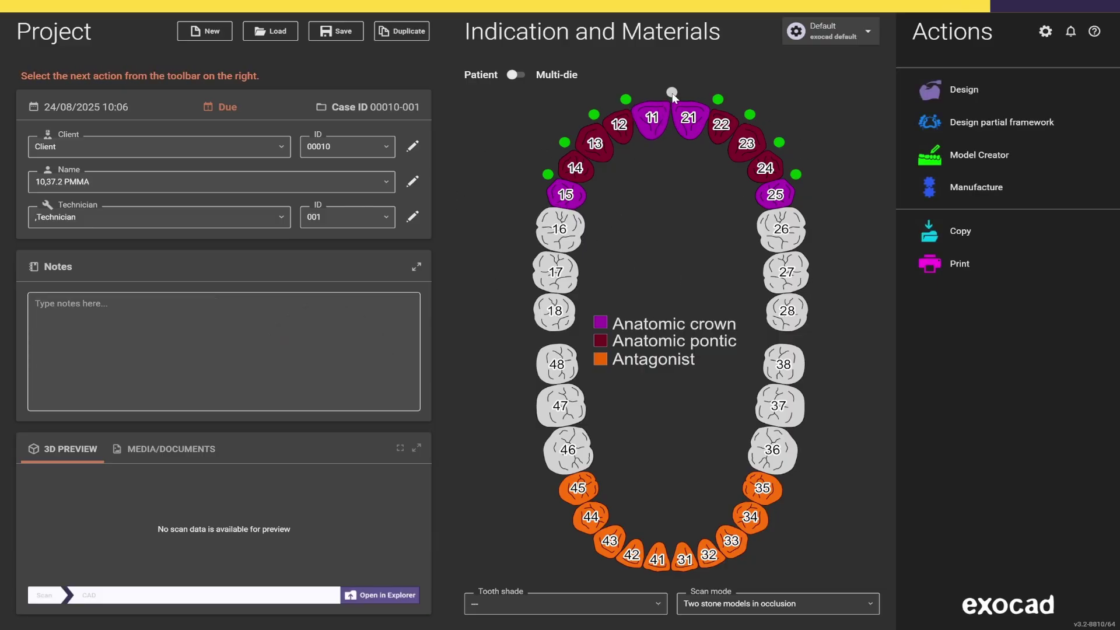
left_click(673, 92)
left_click(342, 34)
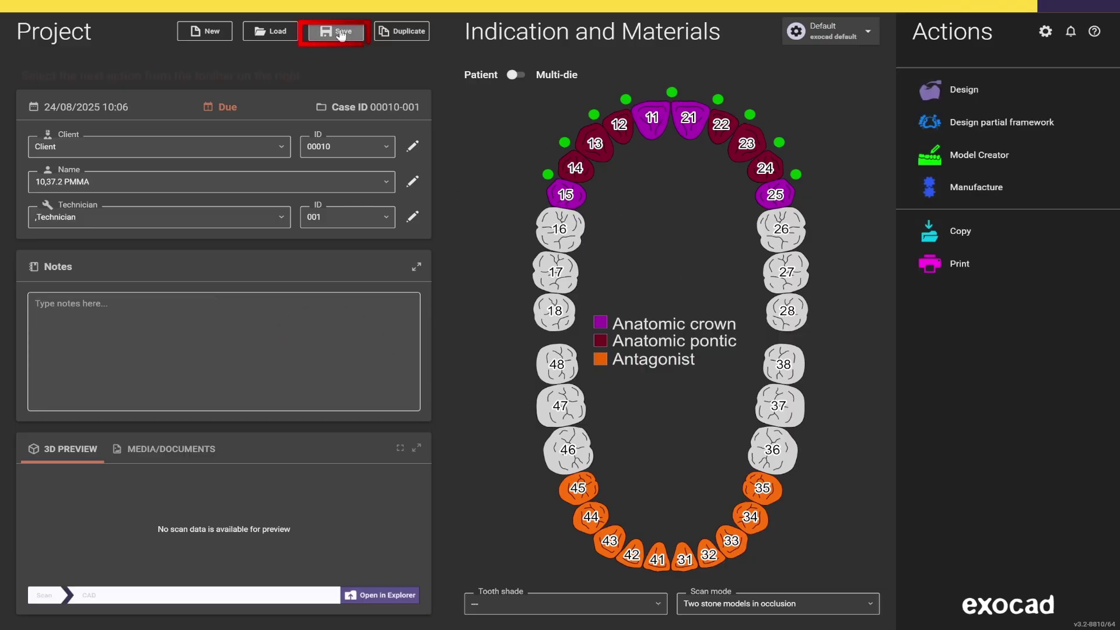
Start the design, tilt the jaw toward an occlusal view, and skip Smile Creator.
left_click(963, 96)
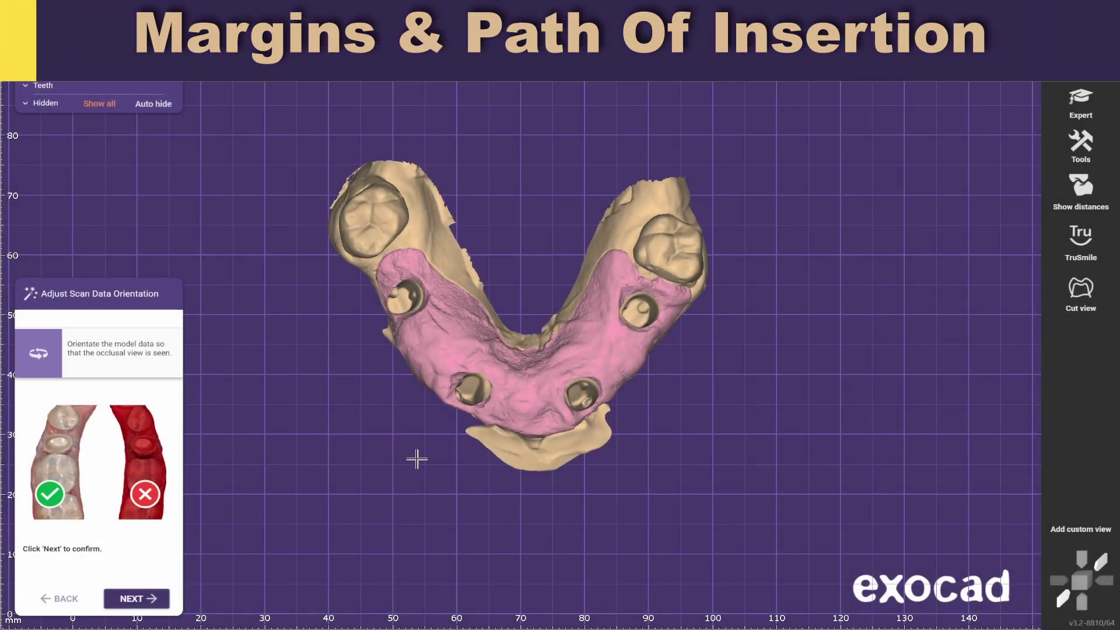
left_click_drag(417, 460, 423, 458)
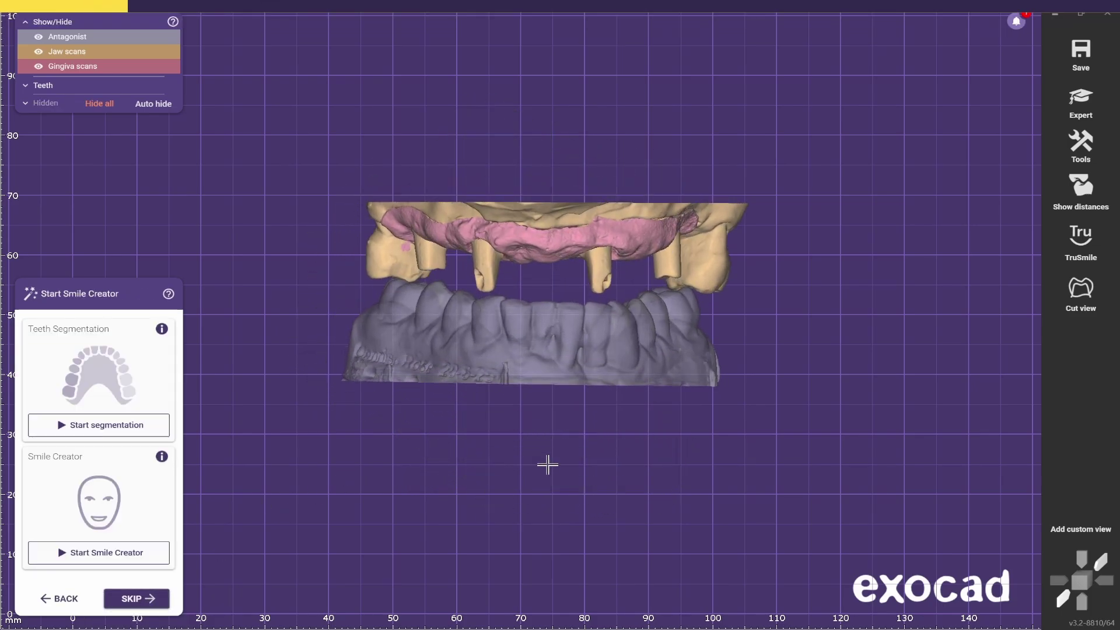
left_click(138, 599)
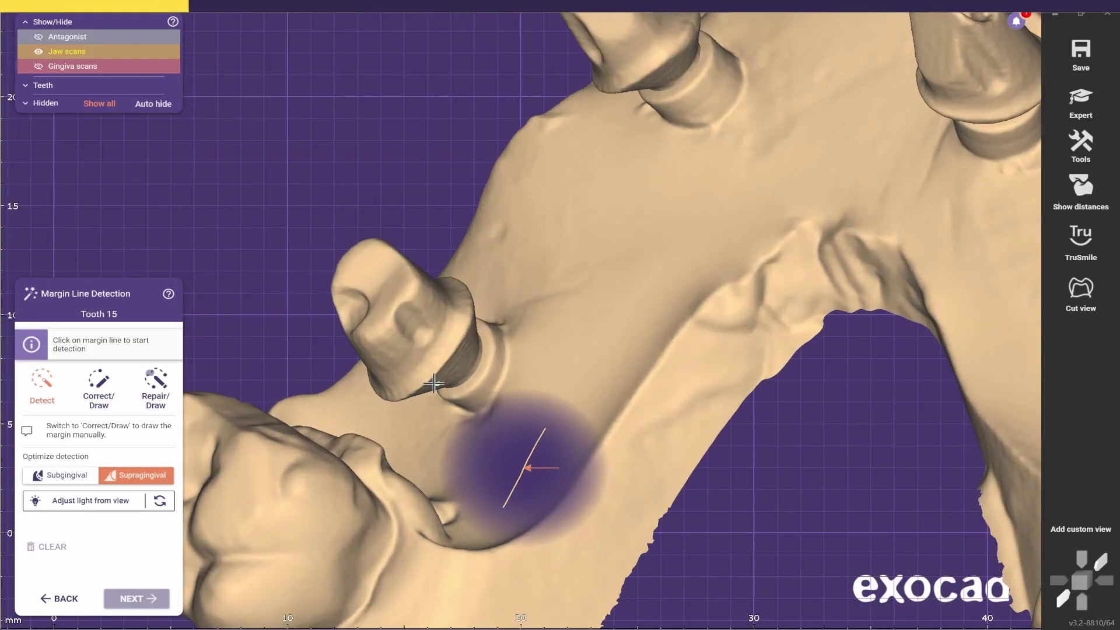
Detect margin lines on each preparation and correct the tooth 25 margin.
left_click(445, 407)
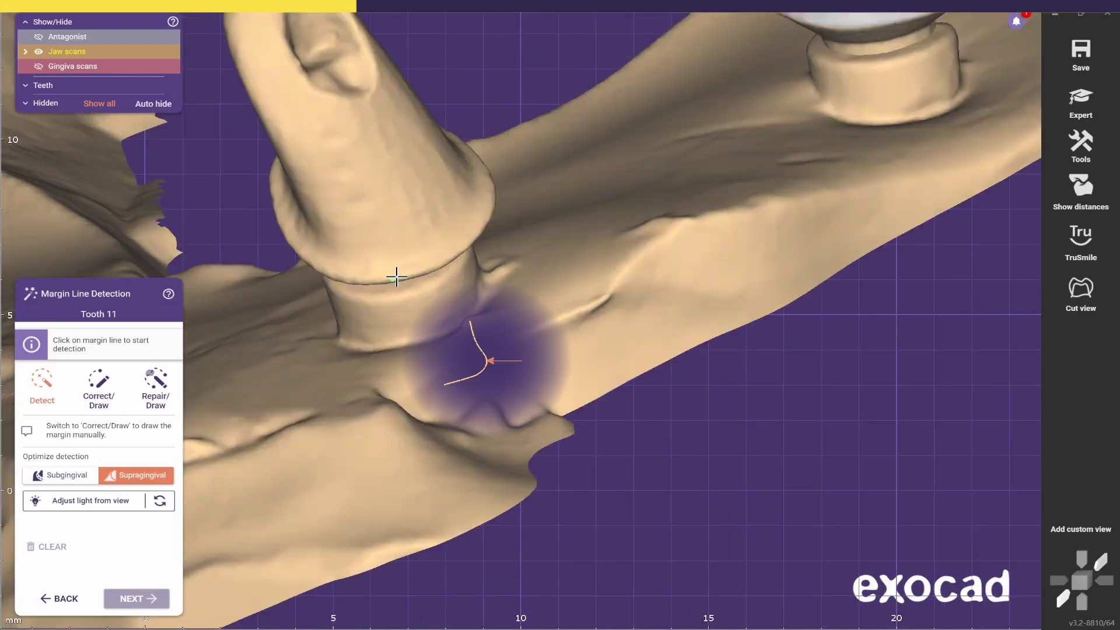
left_click(397, 277)
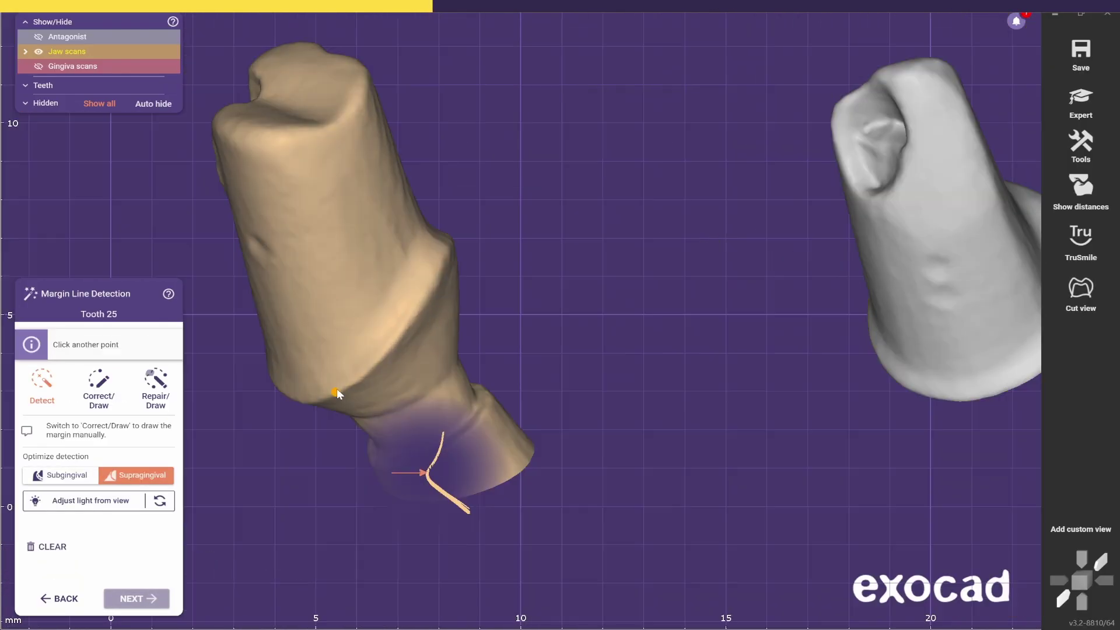
left_click(368, 343)
mouse_move(386, 338)
right_mouse_down()
mouse_move(414, 401)
mouse_move(395, 365)
mouse_move(398, 453)
mouse_move(387, 363)
mouse_move(436, 398)
mouse_move(275, 403)
right_mouse_up()
left_click(109, 388)
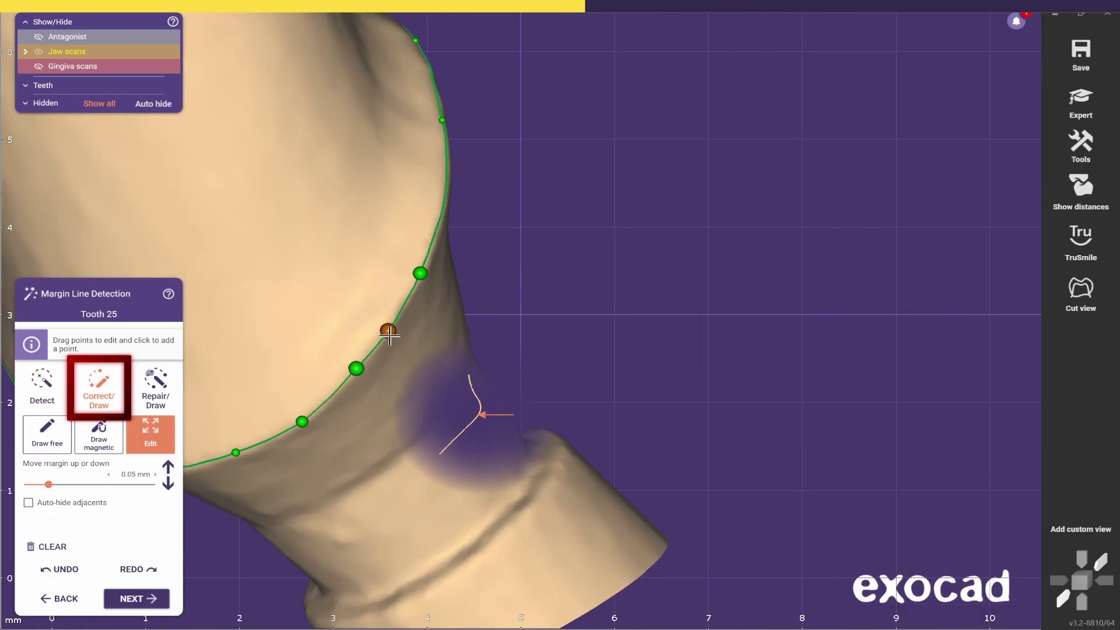
right_click_drag(369, 353, 365, 292)
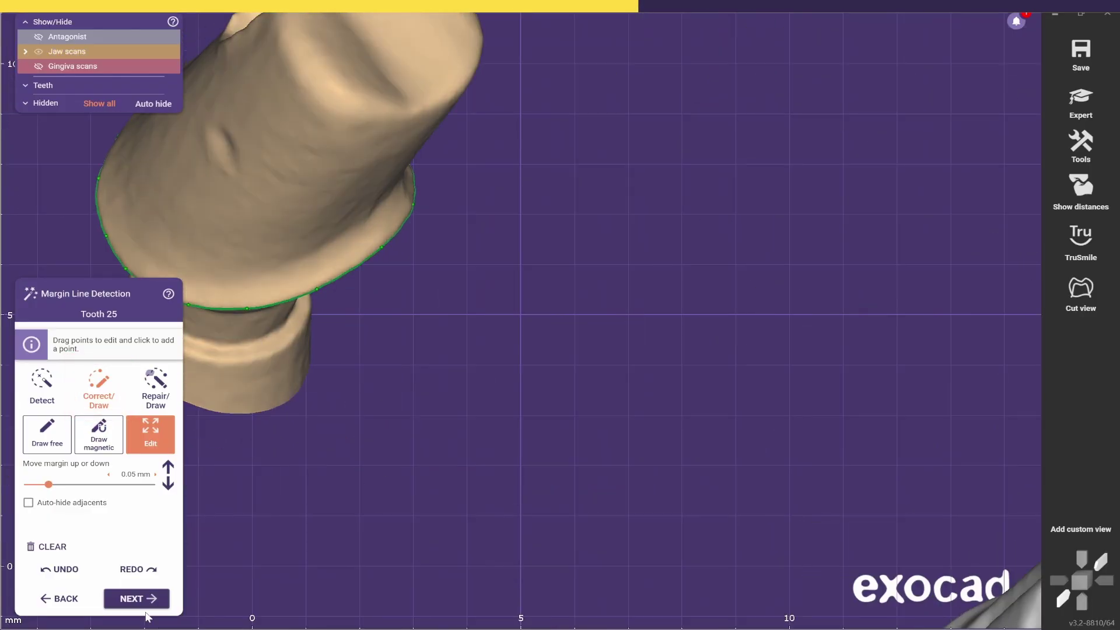
left_click(145, 606)
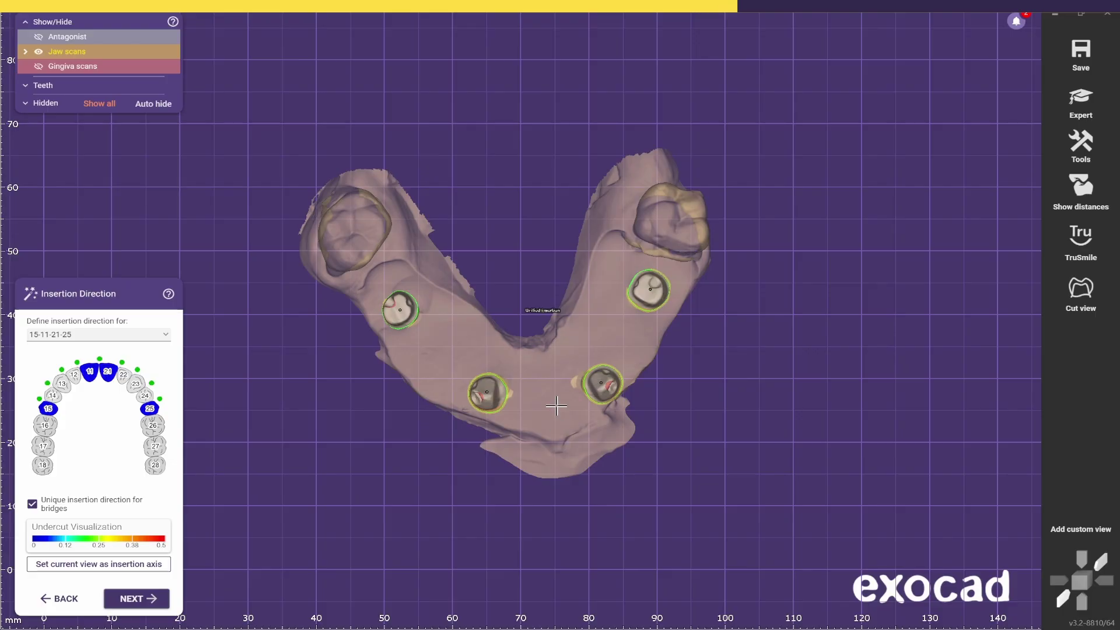
Tilt the jaw to a common insertion axis for the bridge and accept it.
scroll(569, 349, "up", 2)
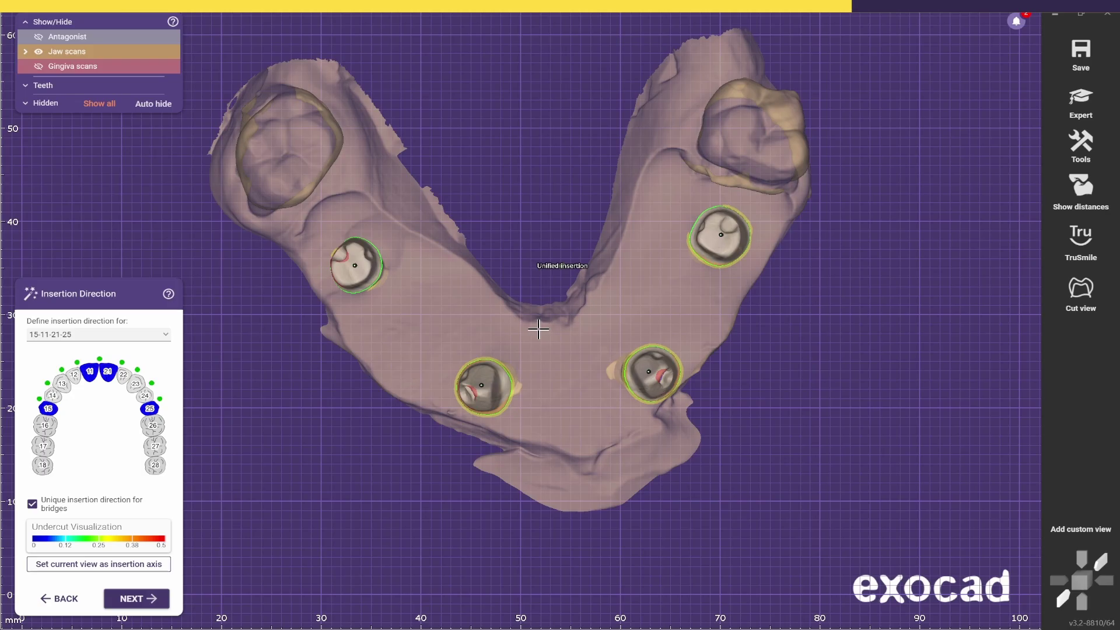
right_click_drag(538, 330, 539, 330)
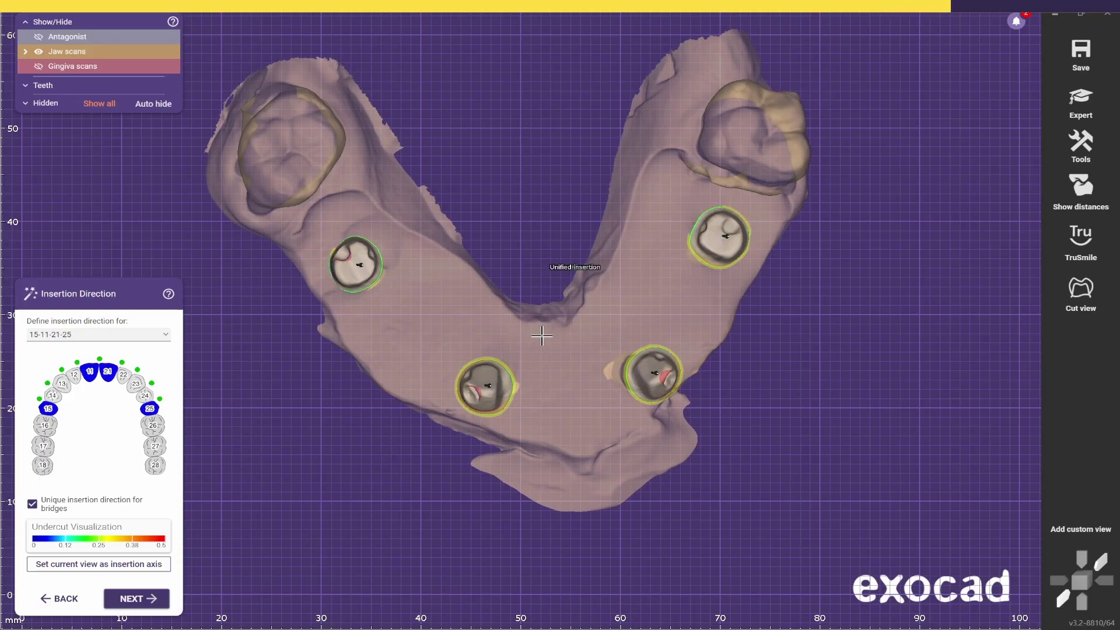
right_click_drag(573, 346, 575, 348)
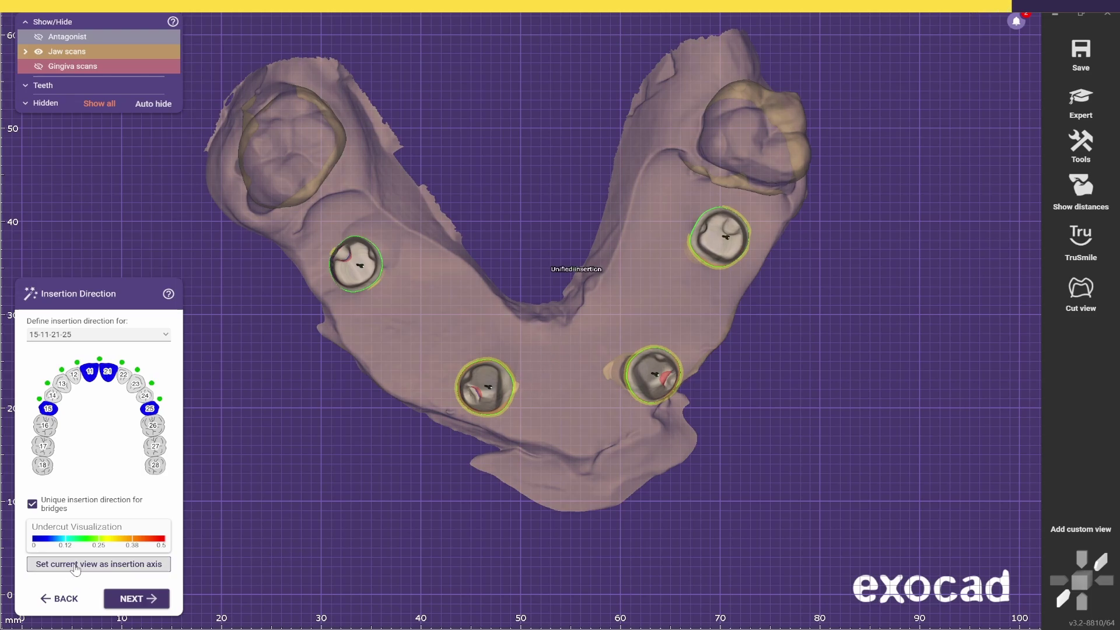
left_click(136, 598)
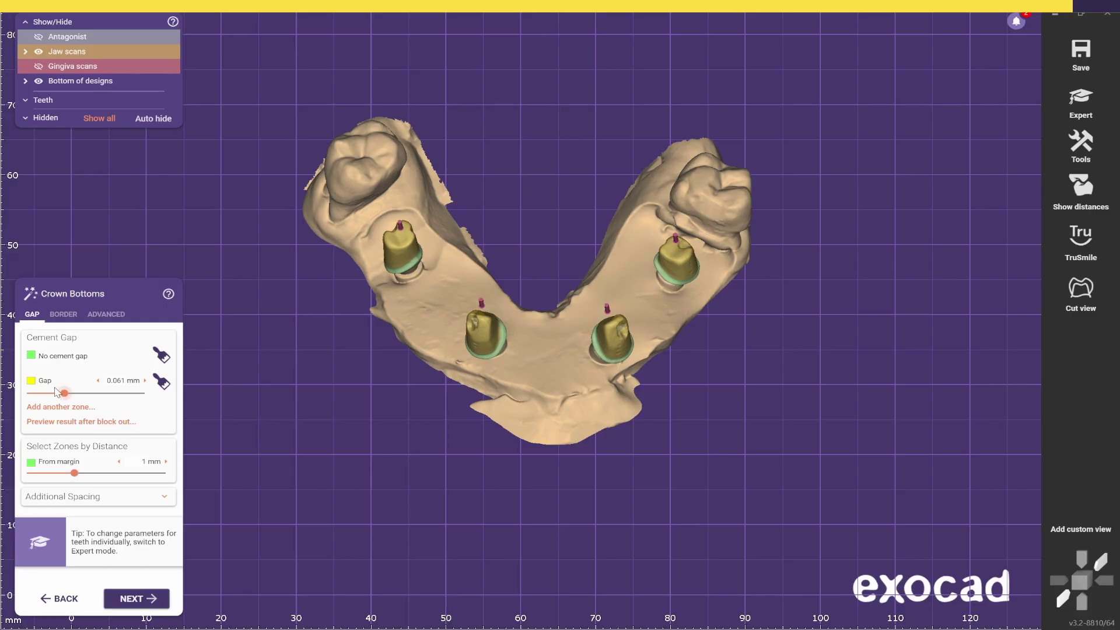
Accept the crown bottoms, switch to Expert mode, and show the extra tools list.
left_click(137, 599)
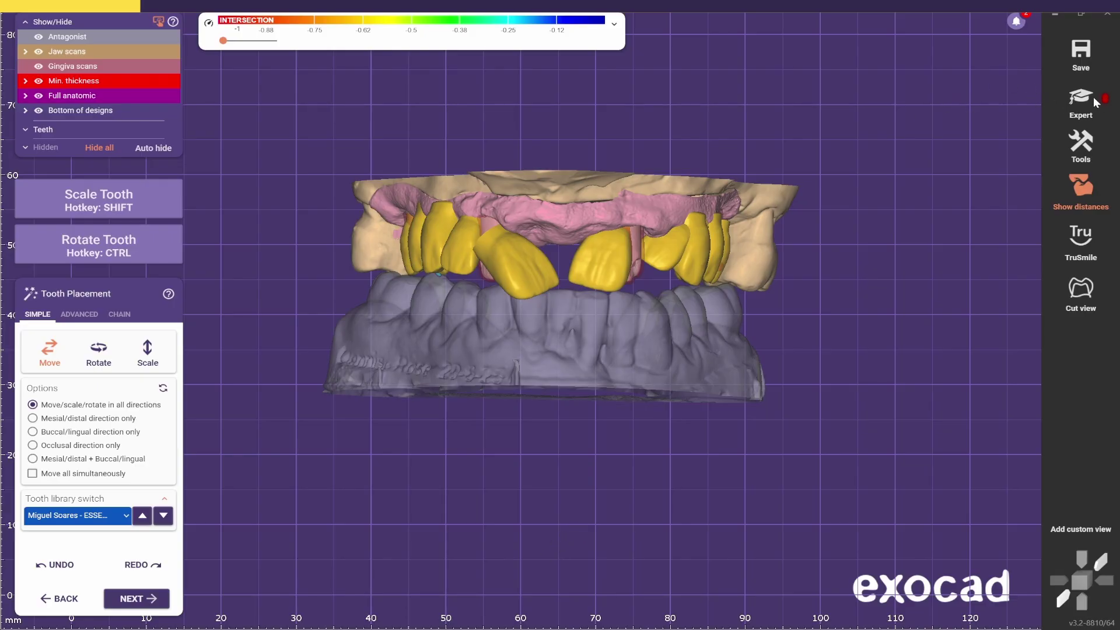
left_click(1086, 101)
left_click(1086, 146)
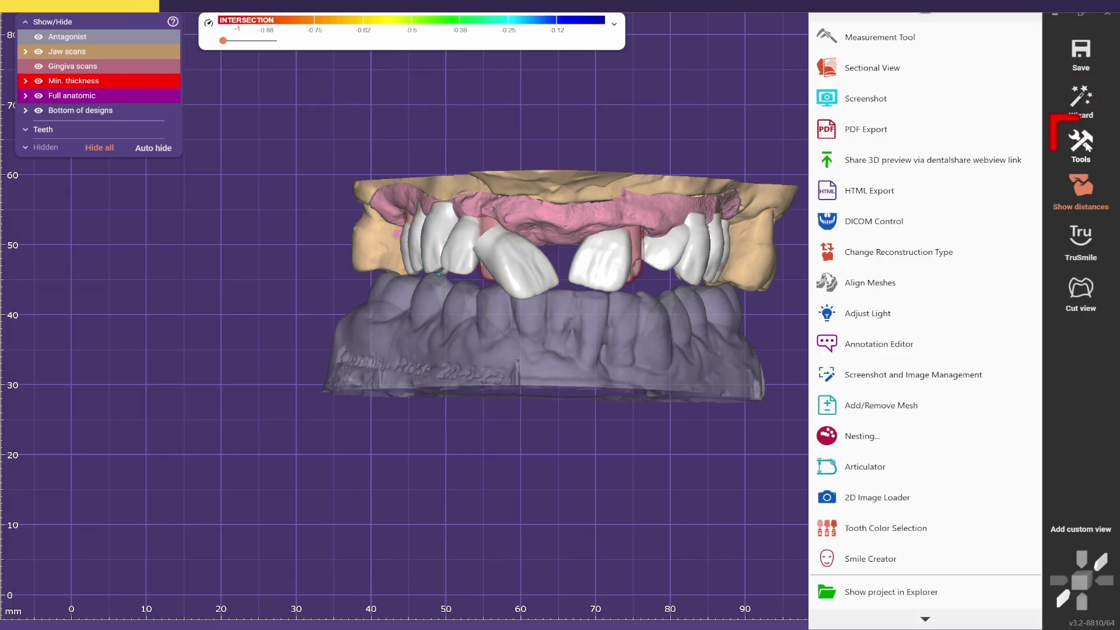
Add the file from the FP1 Full Arches folder as a Waxup Scan mesh.
left_click(880, 413)
left_click(185, 172)
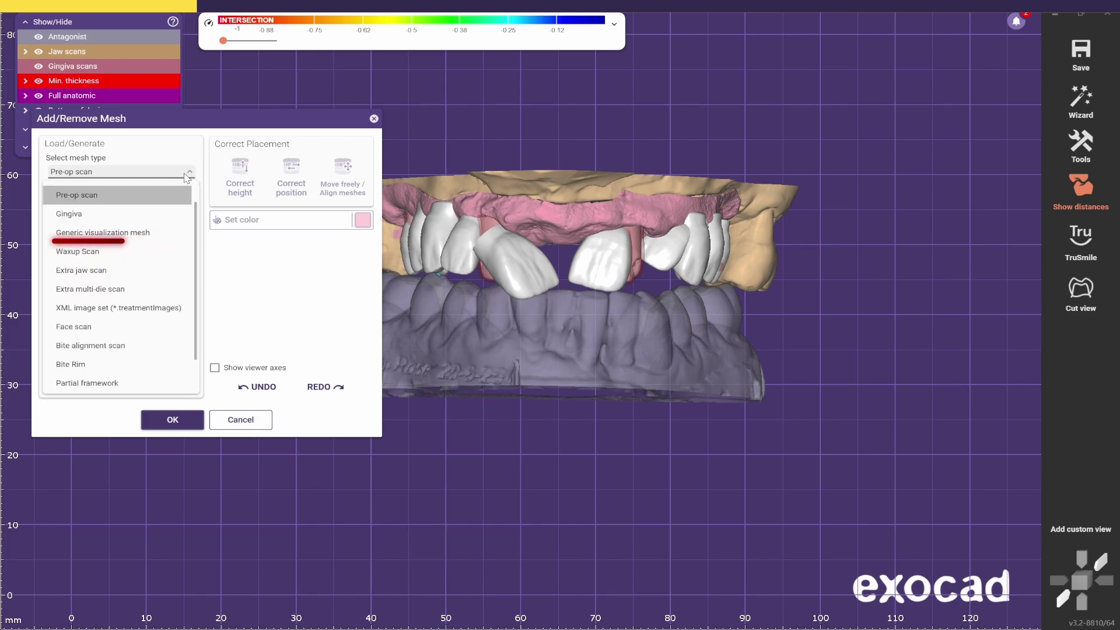
left_click(91, 235)
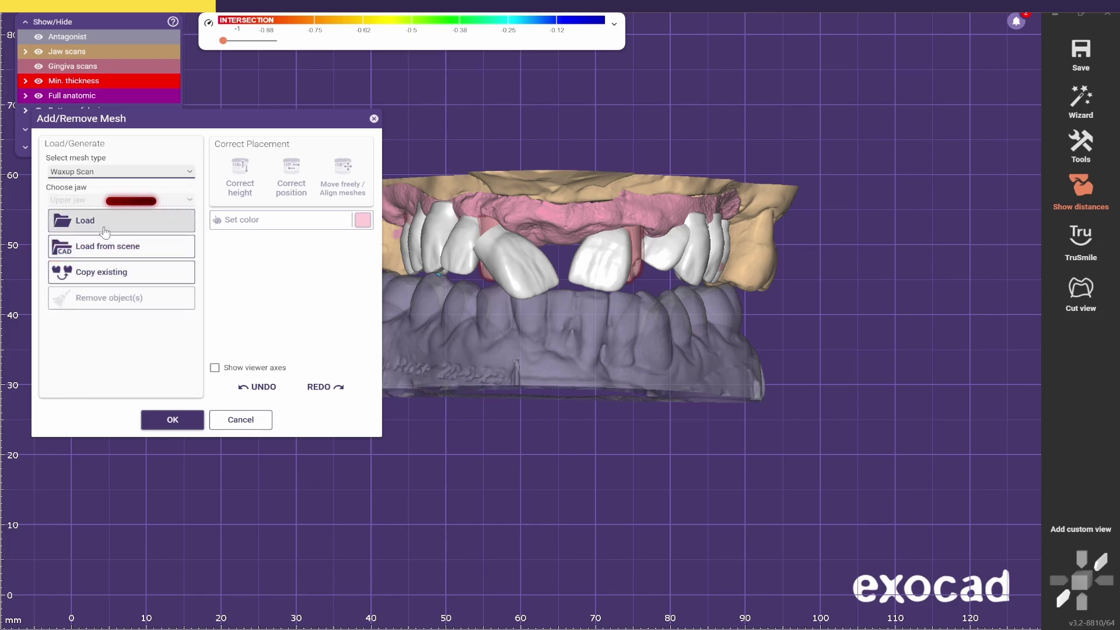
left_click(88, 221)
double_click(231, 193)
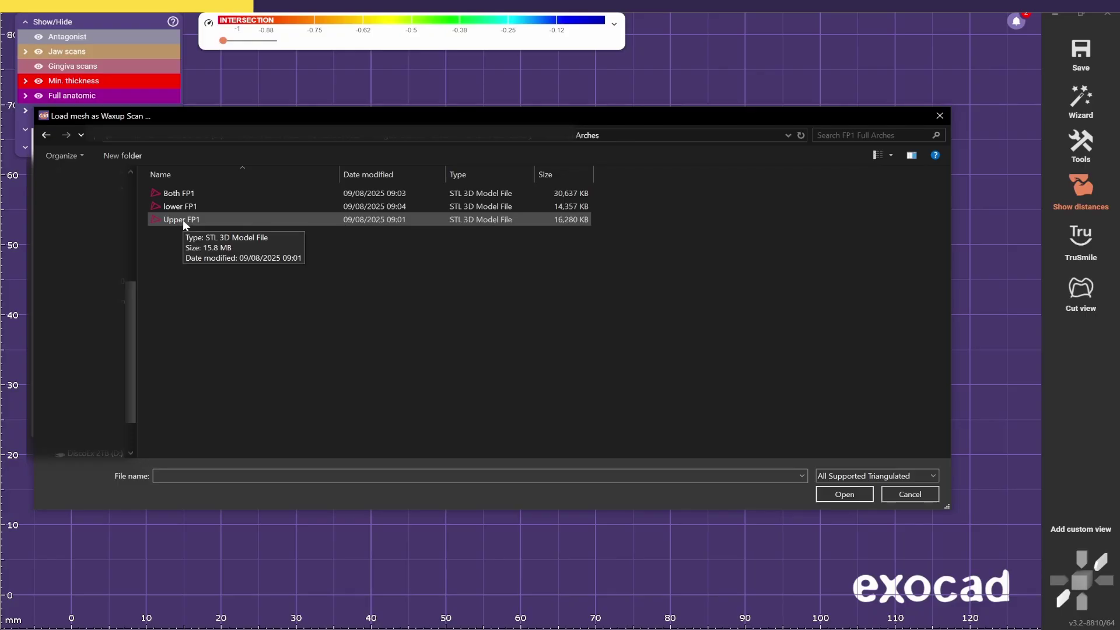
mouse_move(183, 220)
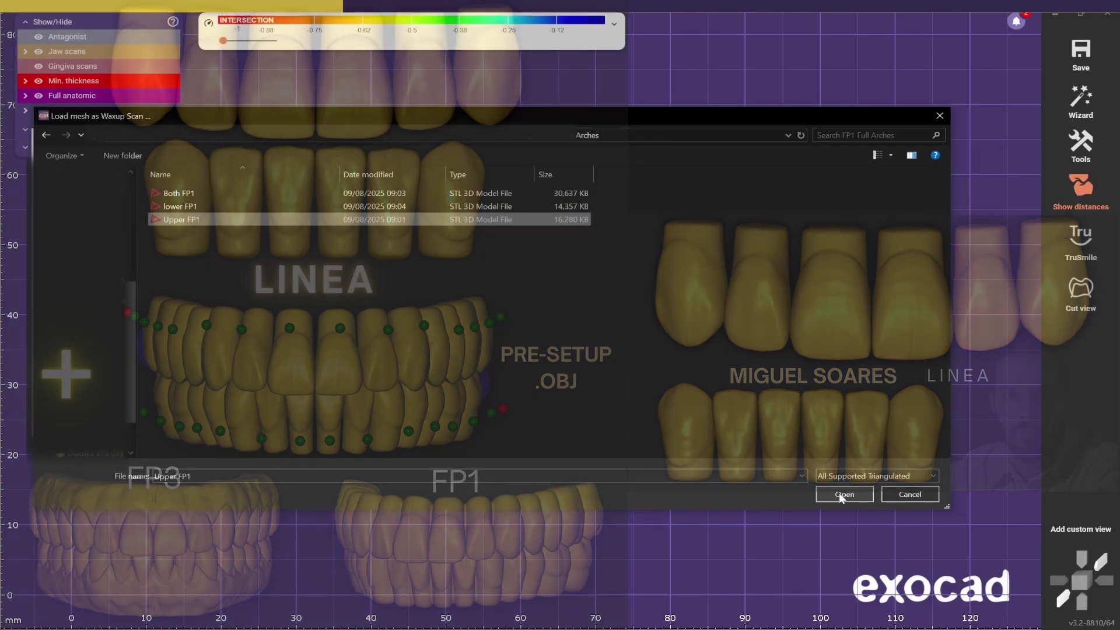
left_click(839, 492)
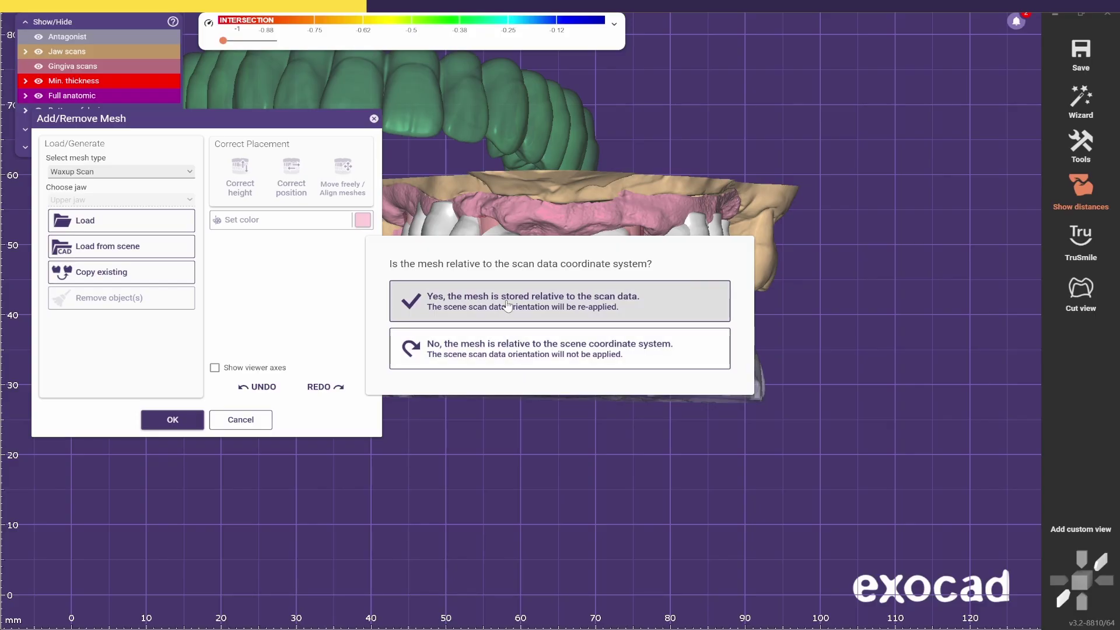
Keep the waxup in scan data coordinates, lift it clear, and hide the full anatomic design.
left_click(515, 302)
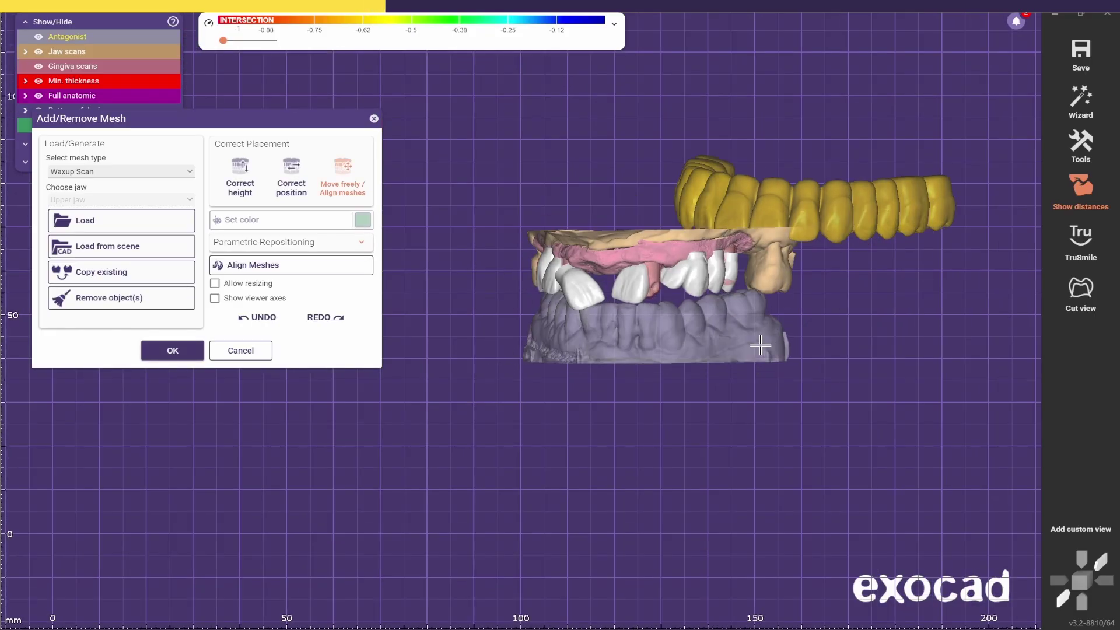
left_click_drag(686, 419, 694, 269)
right_click_drag(694, 268, 654, 293)
scroll(663, 292, "up", 3)
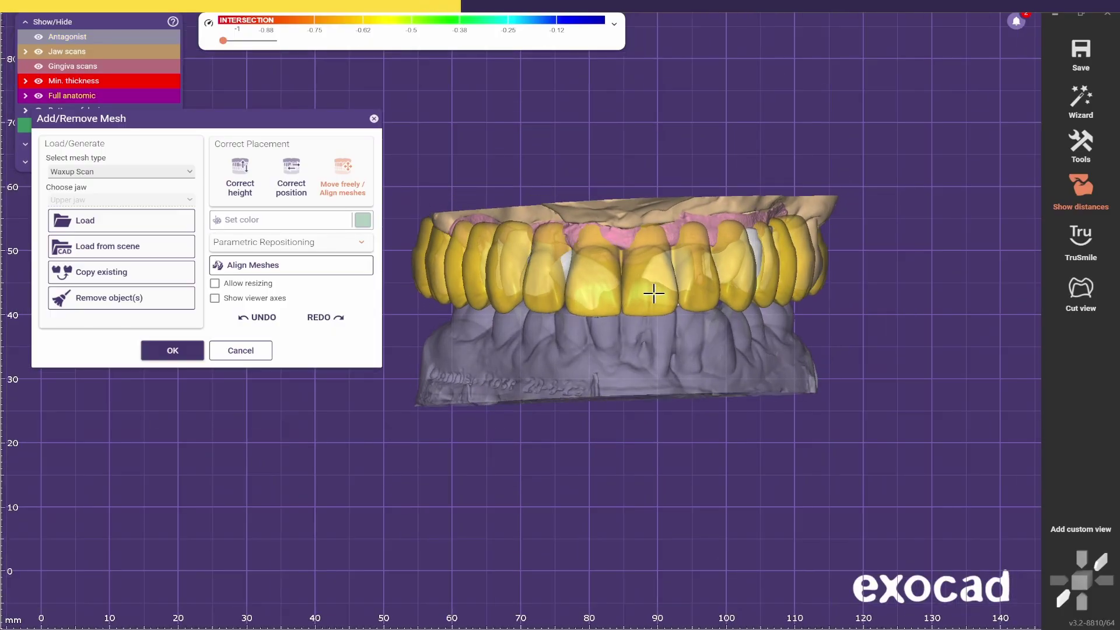
scroll(657, 335, "down", 2)
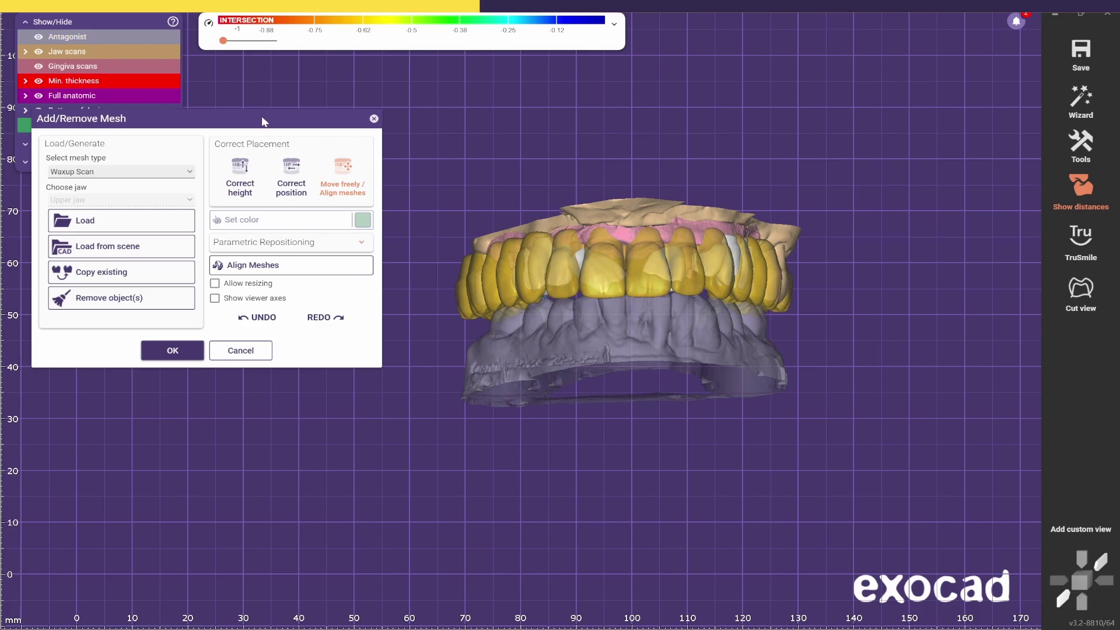
left_click_drag(262, 122, 261, 245)
left_click(39, 95)
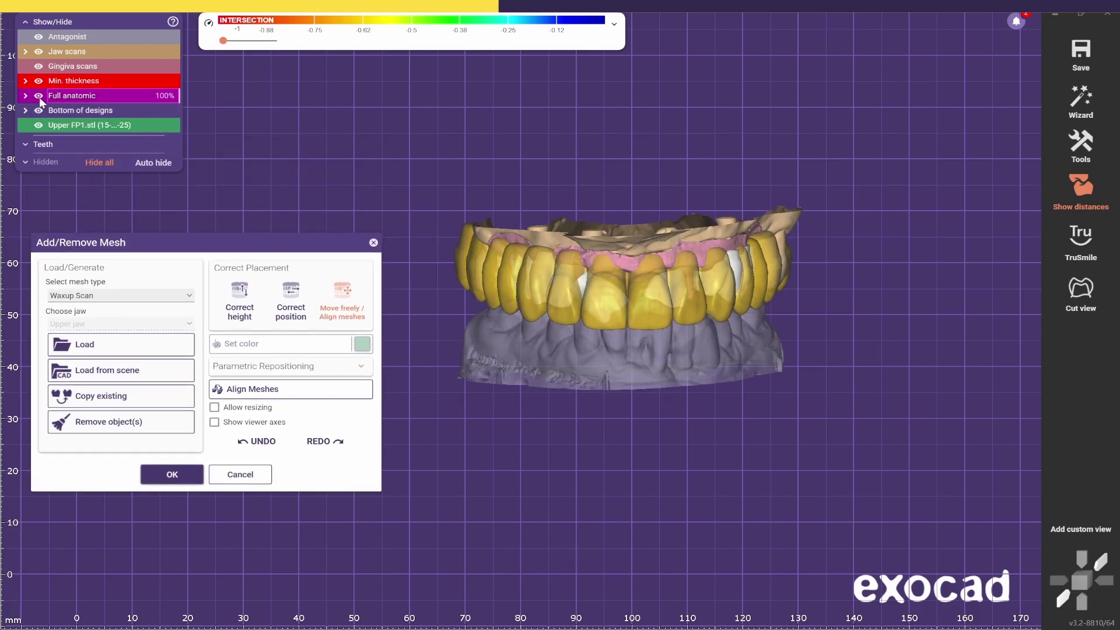
Inspect the waxup fit from front and below, temporarily hiding waxup and antagonist.
scroll(665, 360, "up", 2)
right_click_drag(647, 332, 667, 353)
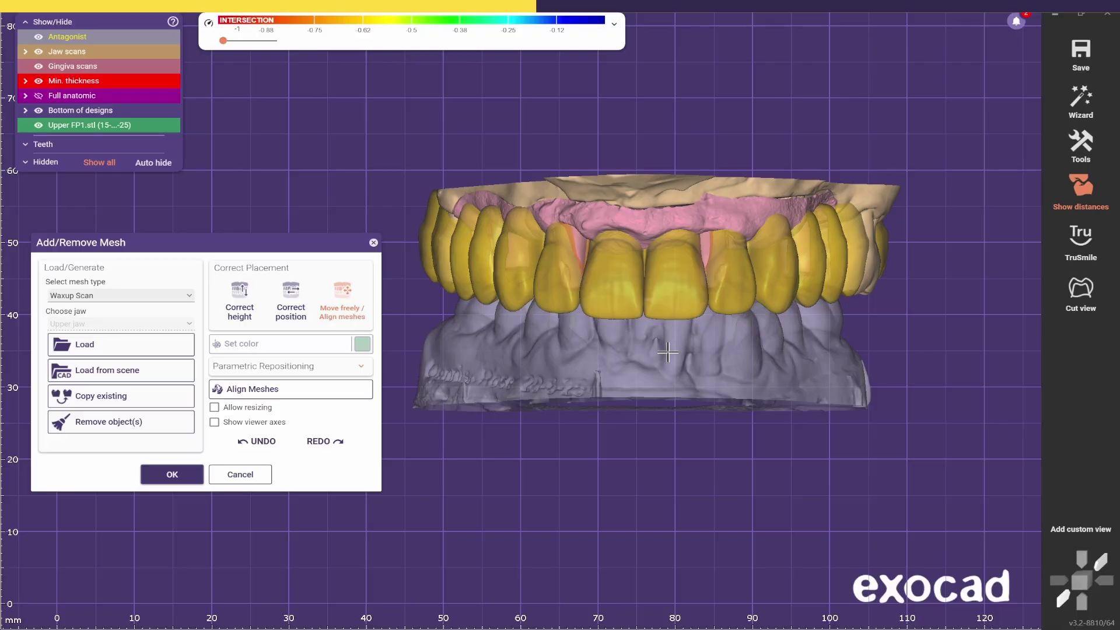
scroll(667, 353, "up", 1)
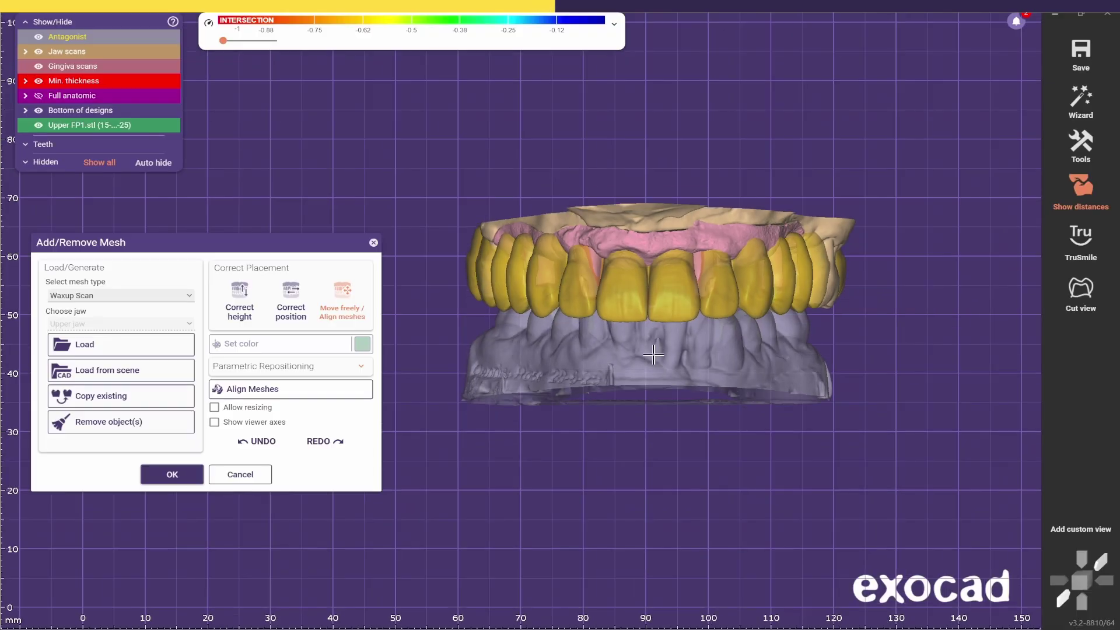
right_click_drag(667, 352, 636, 216)
middle_click(688, 251, "ctrl")
middle_click(671, 320, "ctrl")
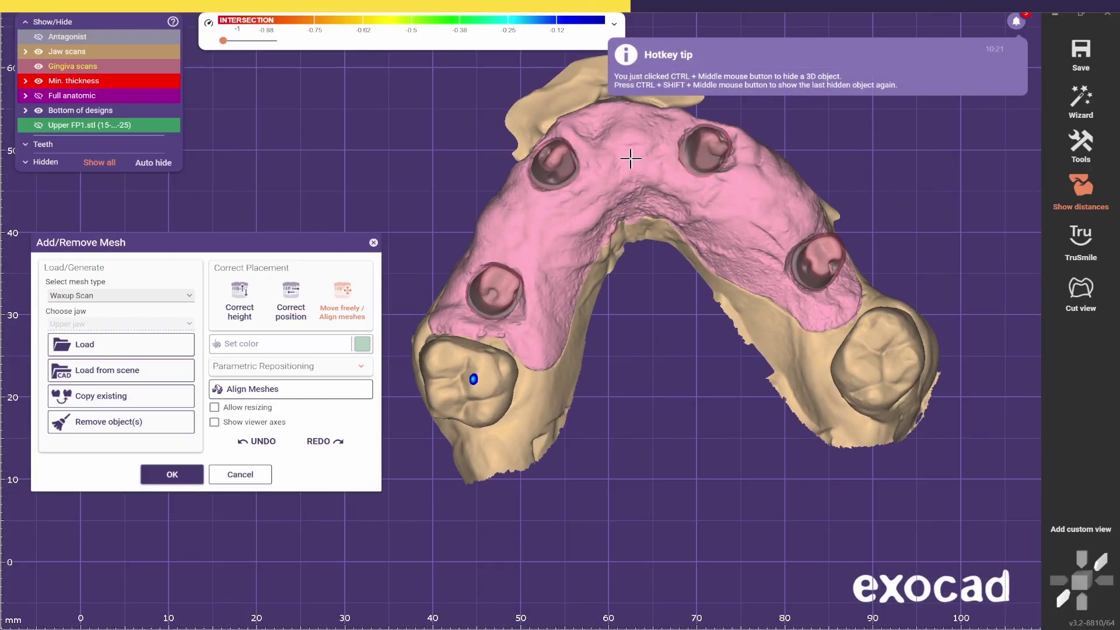
right_click_drag(637, 168, 652, 460)
middle_click(646, 358, "ctrl+shift")
middle_click(651, 437, "ctrl+shift")
mouse_move(667, 375)
right_mouse_down()
mouse_move(688, 260)
mouse_move(660, 156)
mouse_move(685, 169)
mouse_move(661, 366)
right_mouse_up()
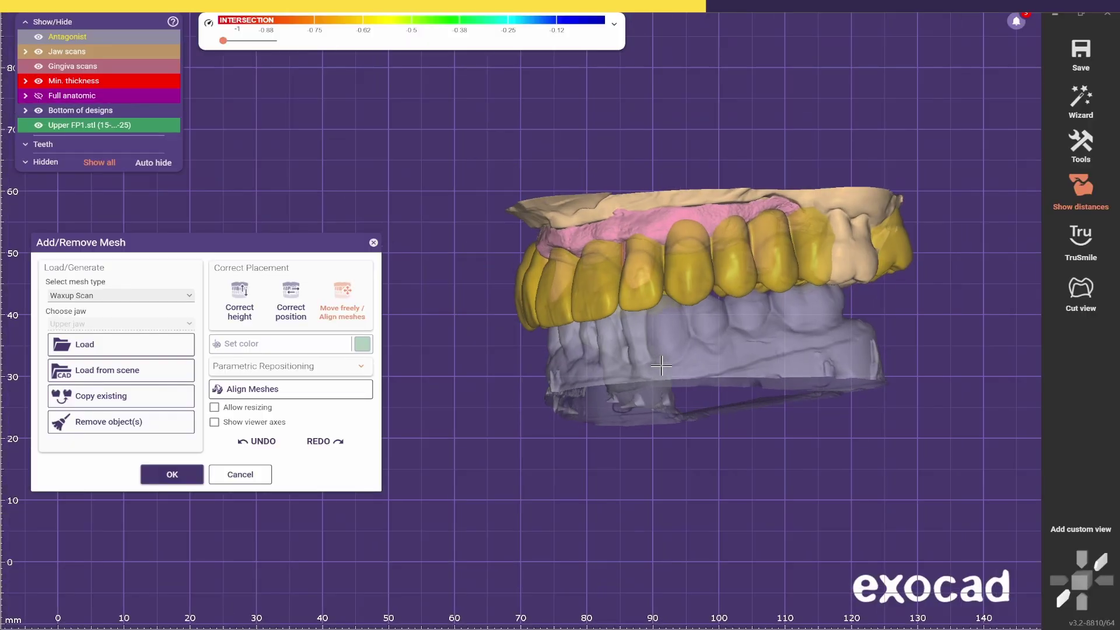
scroll(693, 368, "up", 3)
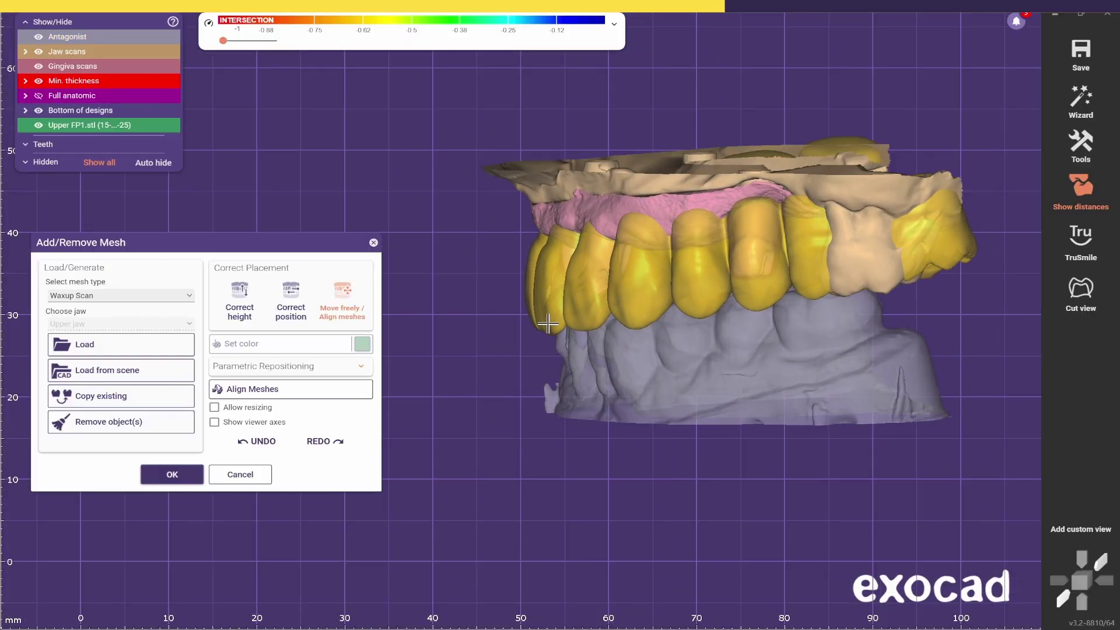
right_click_drag(550, 330, 748, 412)
scroll(569, 358, "up", 1)
scroll(721, 331, "down", 1)
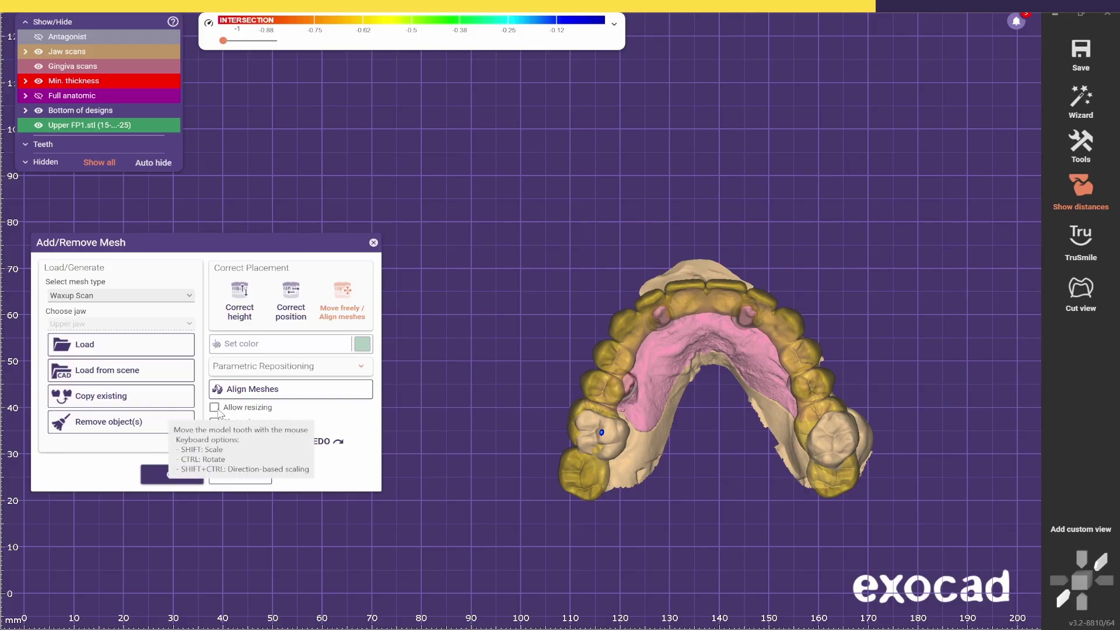
Allow resizing and scale the waxup directionally to fit the upper jaw.
left_click(215, 407)
scroll(723, 327, "up", 3)
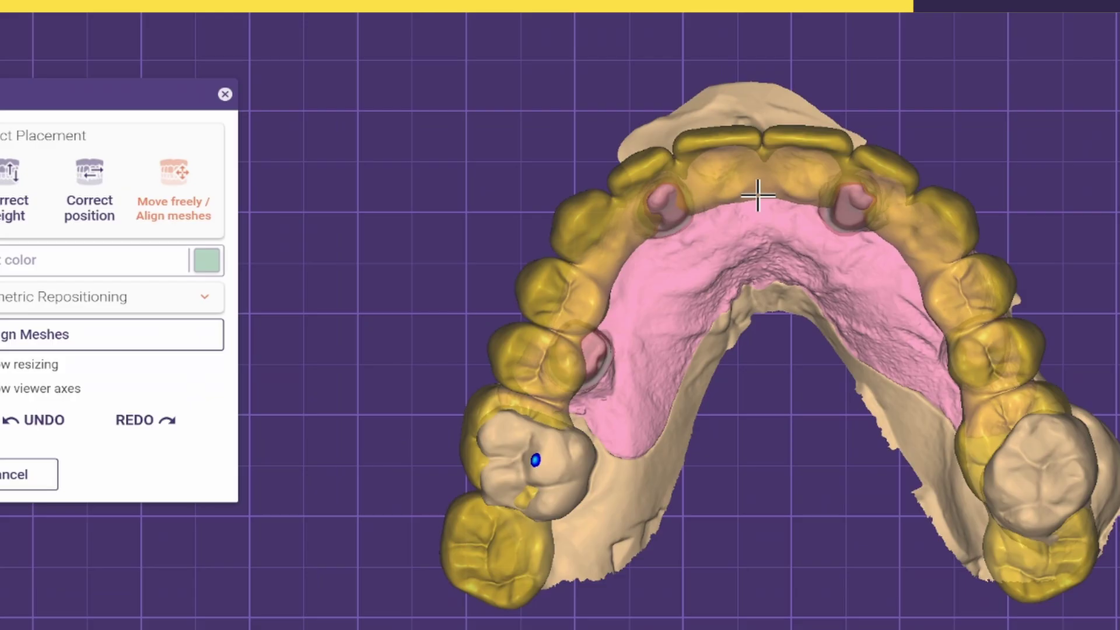
left_click_drag(700, 304, 702, 299, "ctrl+shift")
left_click_drag(763, 186, 766, 187, "ctrl+shift")
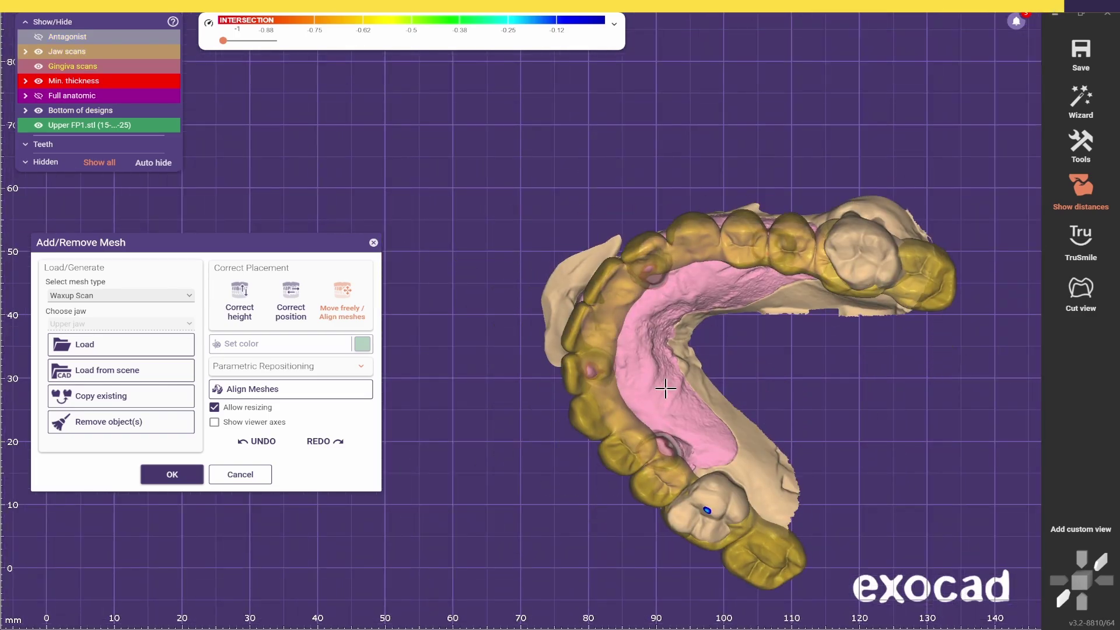
Save the straight frontal view as a custom view and accept the aligned waxup.
right_click_drag(700, 362, 695, 362)
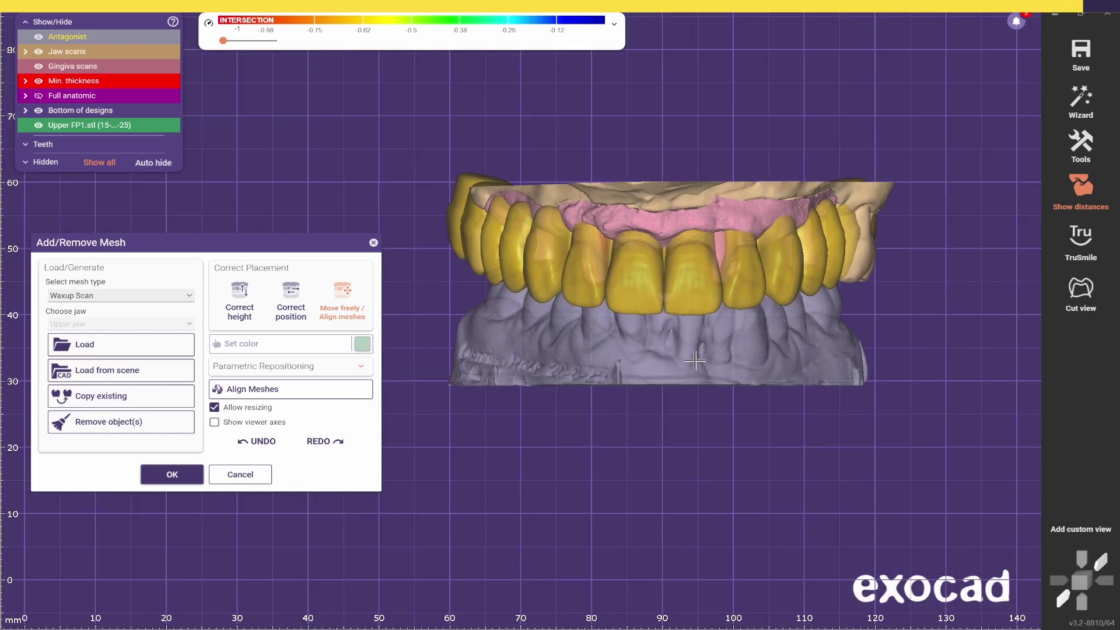
key("shift+F2")
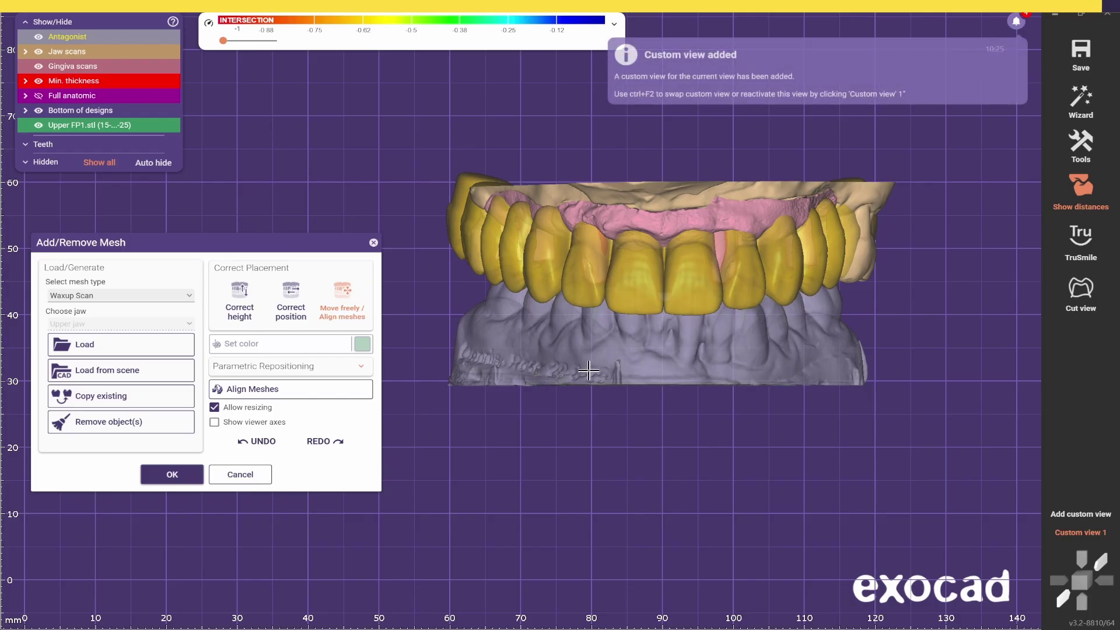
left_click(166, 473)
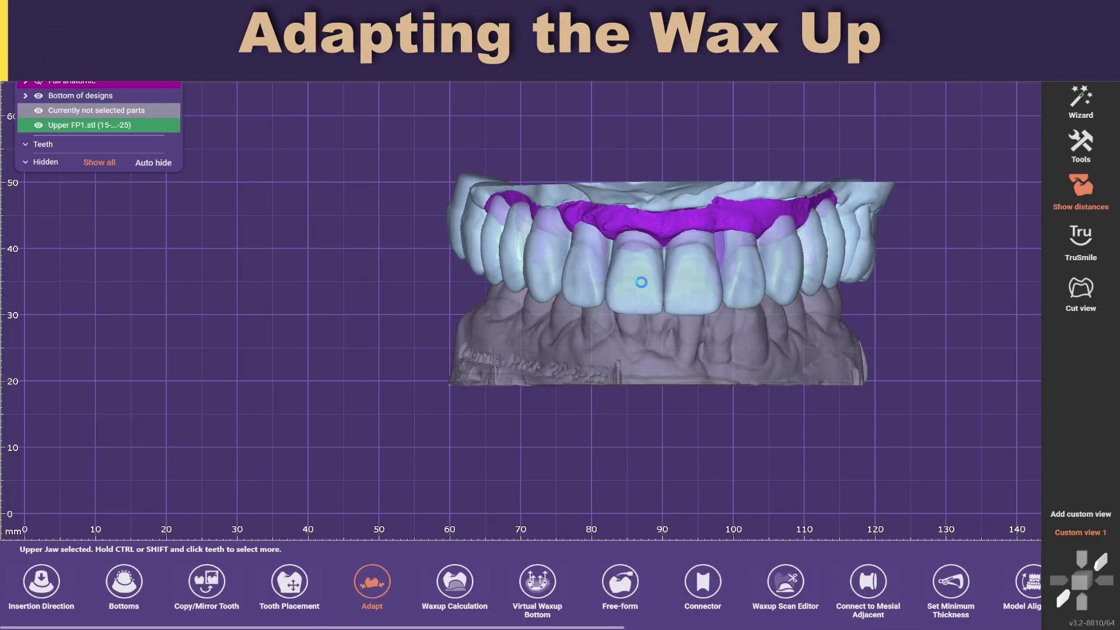
In Edit Mesh, outline and delete the end molars on both sides of the waxup.
right_click(642, 282)
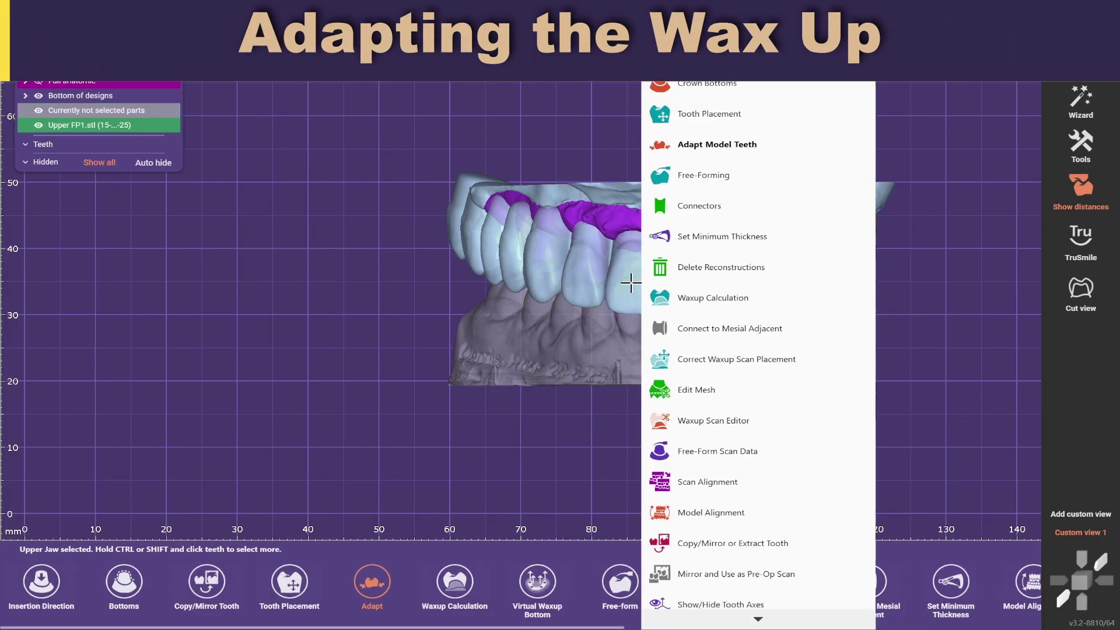
left_click(696, 390)
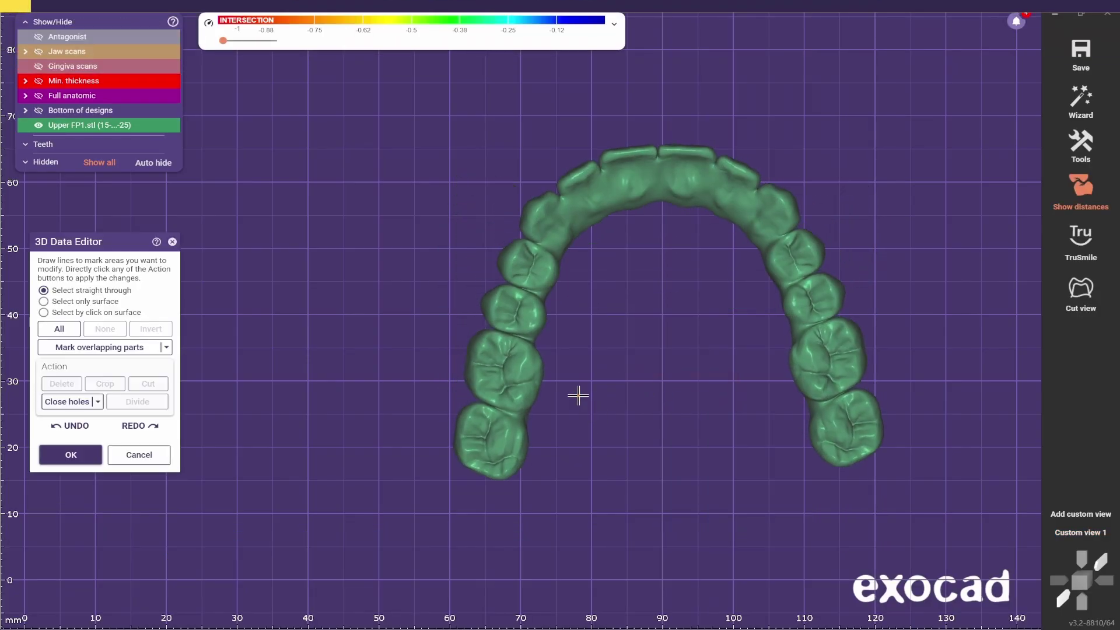
scroll(574, 388, "up", 2)
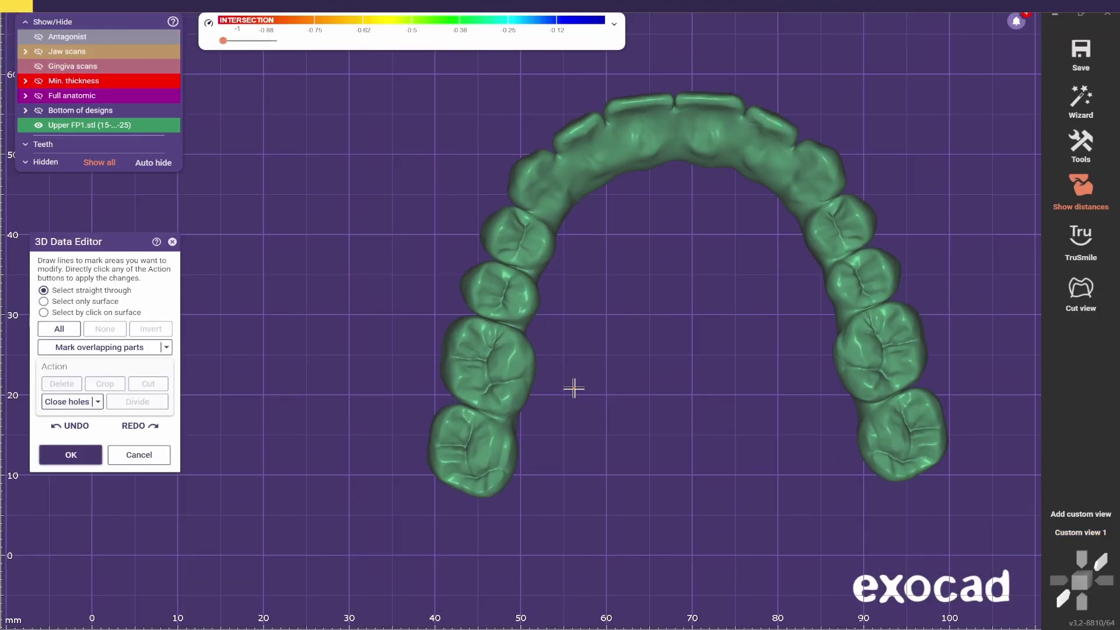
left_click(430, 304)
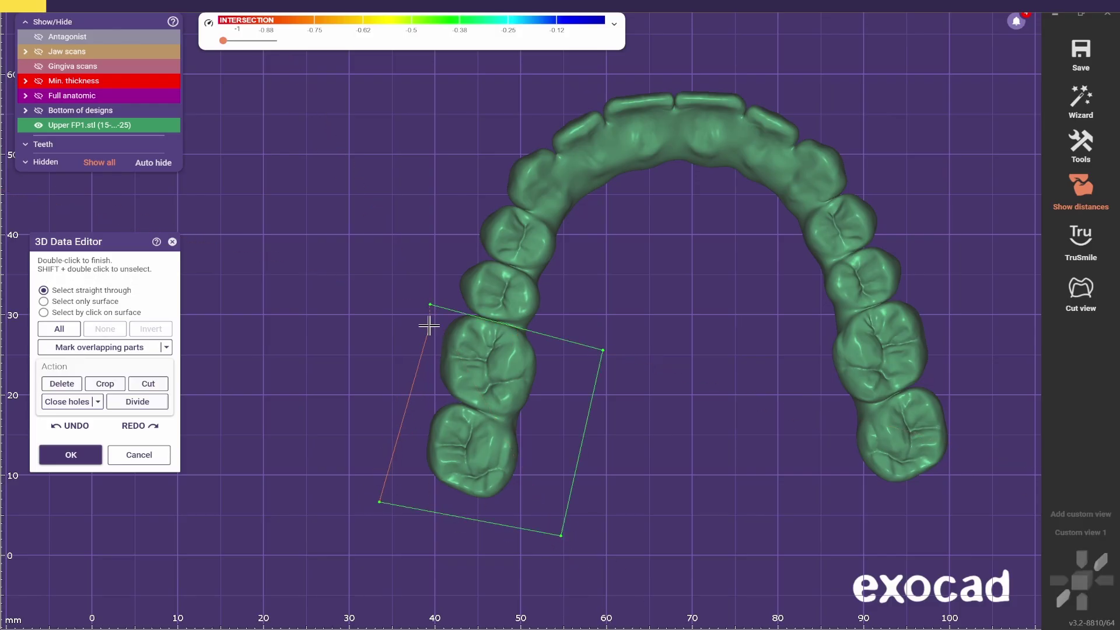
left_click(61, 384)
left_click(802, 331)
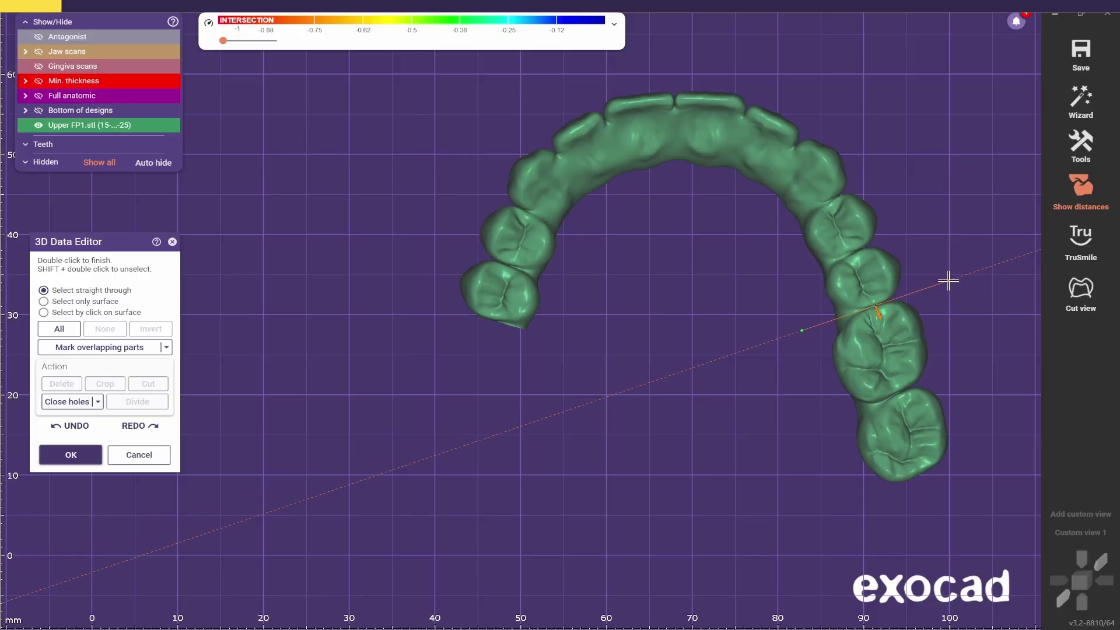
left_click(62, 387)
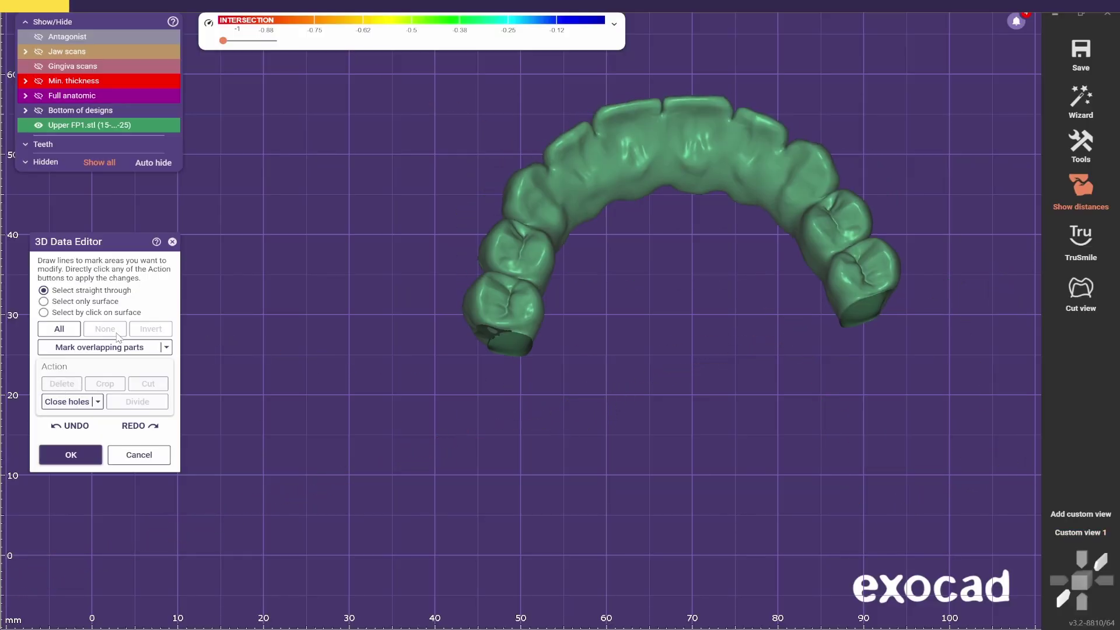
Select the trimmed waxup surface, close its holes, and confirm the edits.
left_click(44, 313)
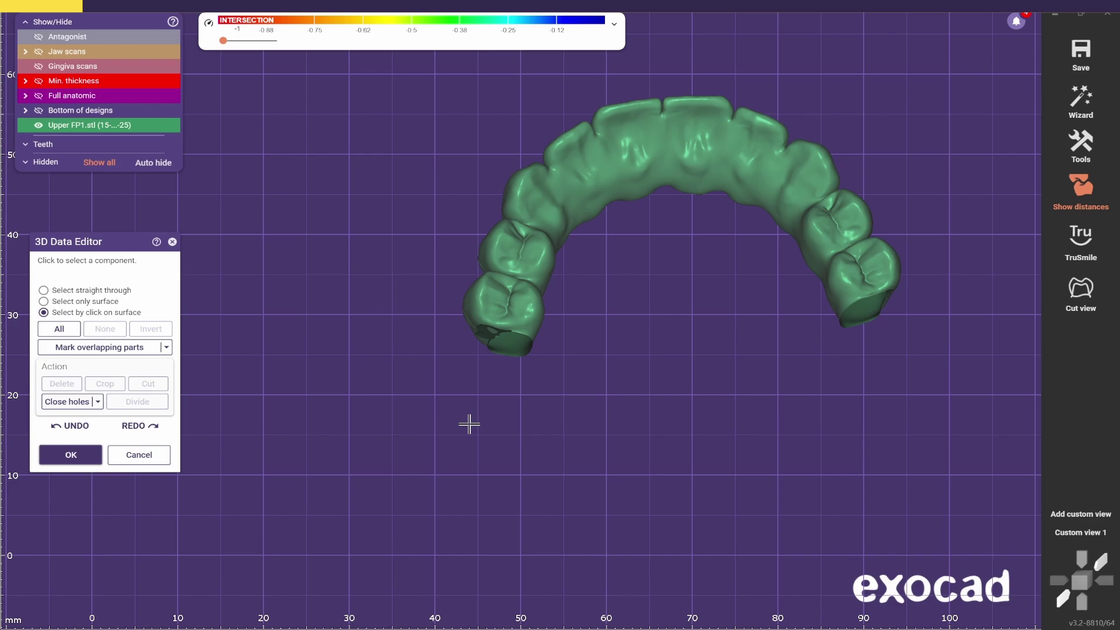
left_click(581, 186)
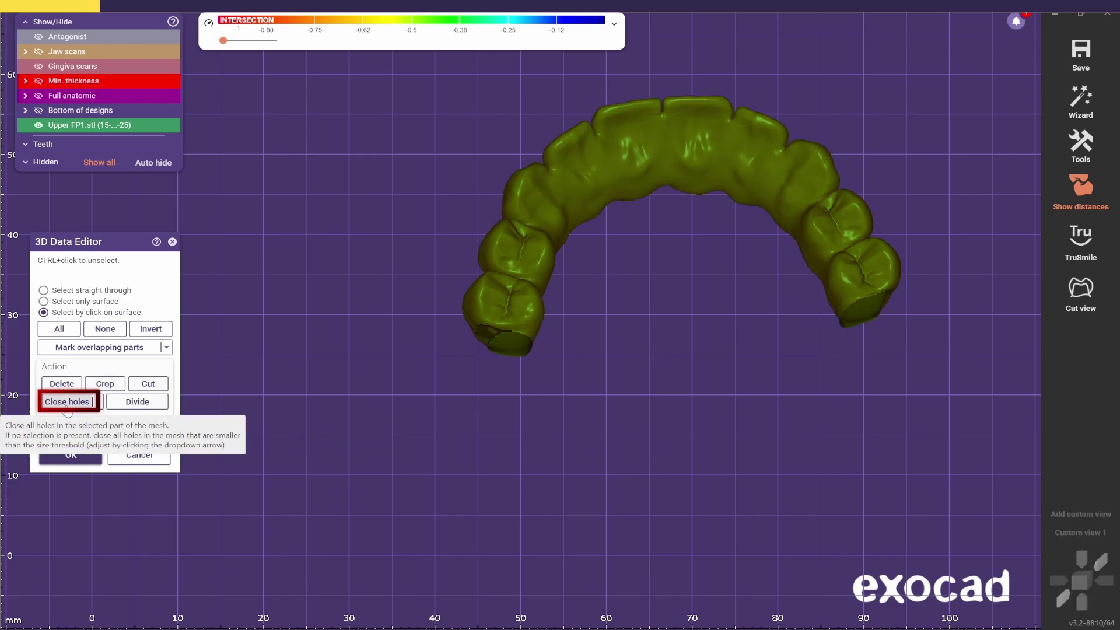
left_click(62, 402)
left_click(70, 454)
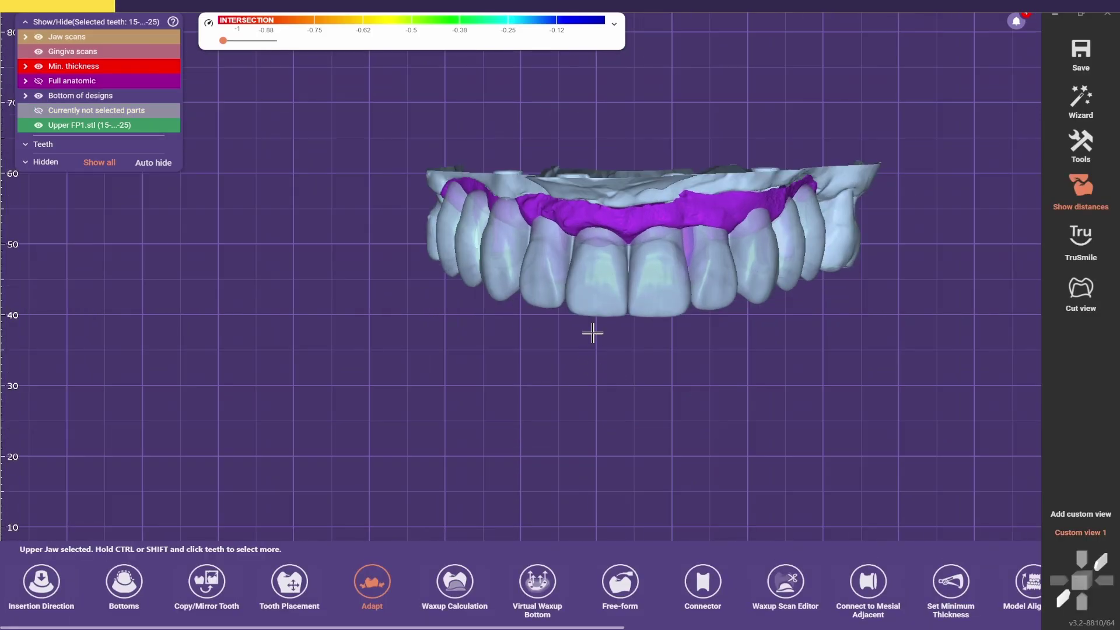
In Free-Form Scan Data anatomic mode, paint three teeth green as moving parts.
right_click(590, 289)
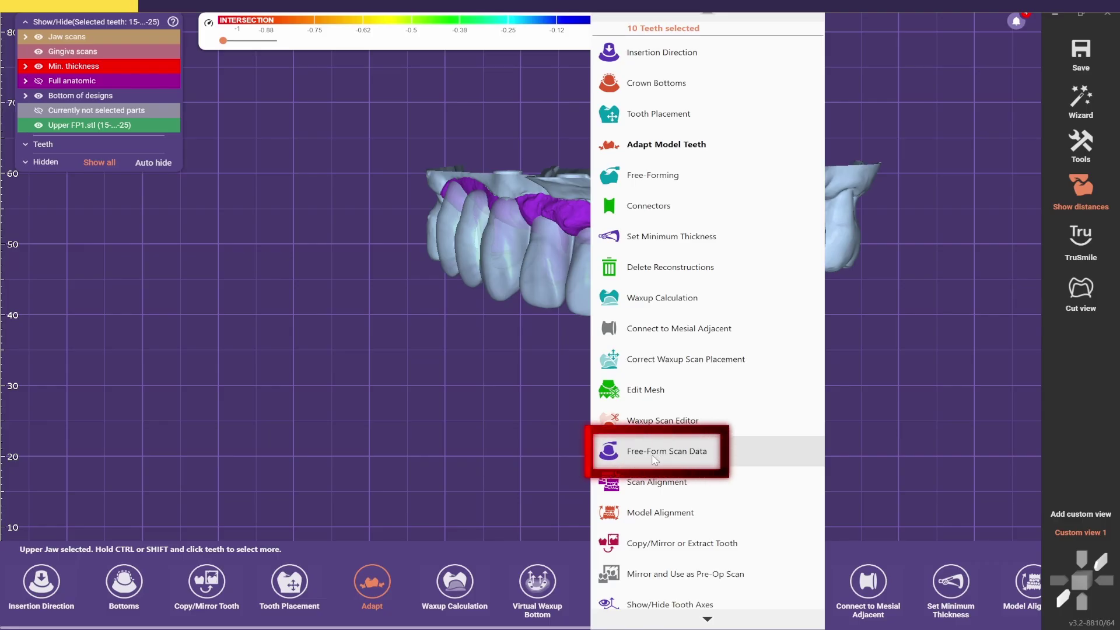
left_click(655, 452)
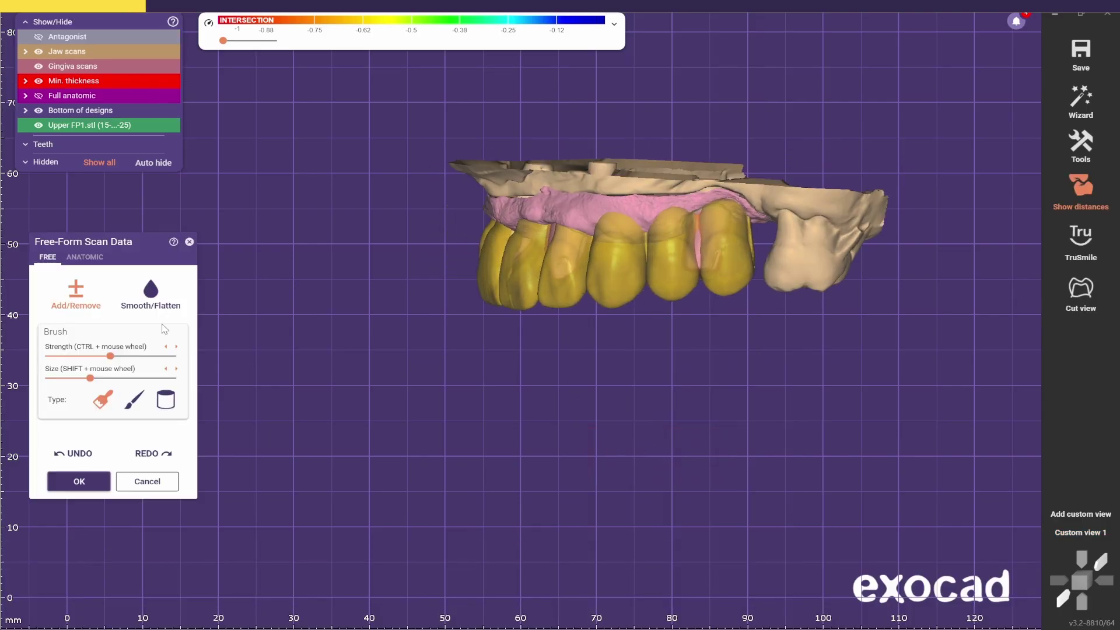
left_click(83, 257)
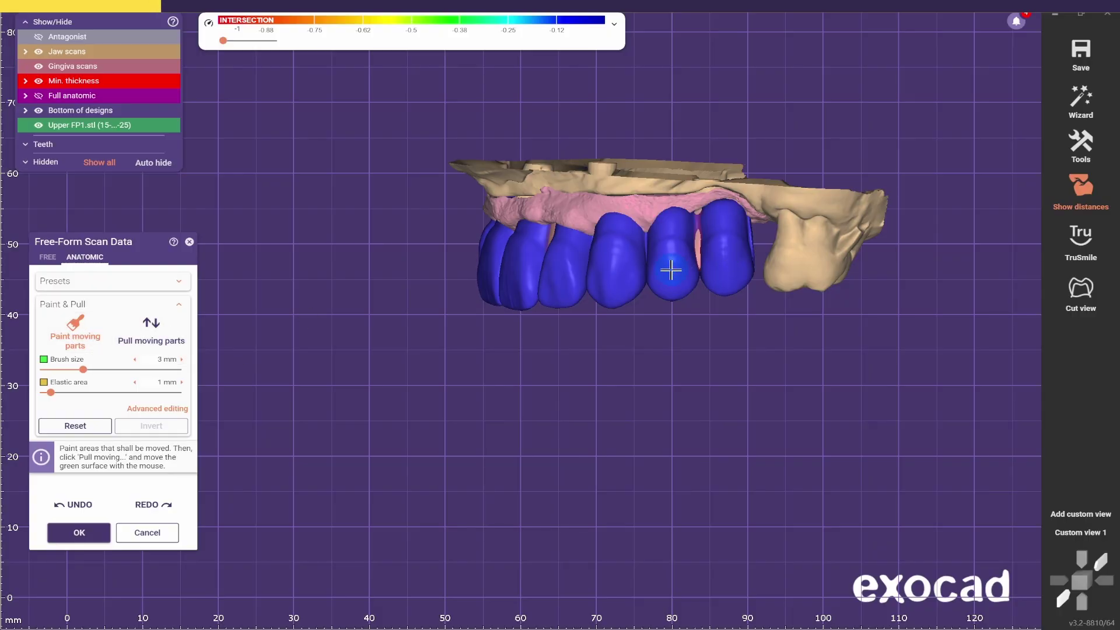
scroll(671, 269, "up", 13, "ctrl")
mouse_move(671, 270)
left_mouse_down()
mouse_move(700, 242)
mouse_move(709, 265)
mouse_move(650, 242)
mouse_move(648, 297)
mouse_move(646, 257)
left_mouse_up()
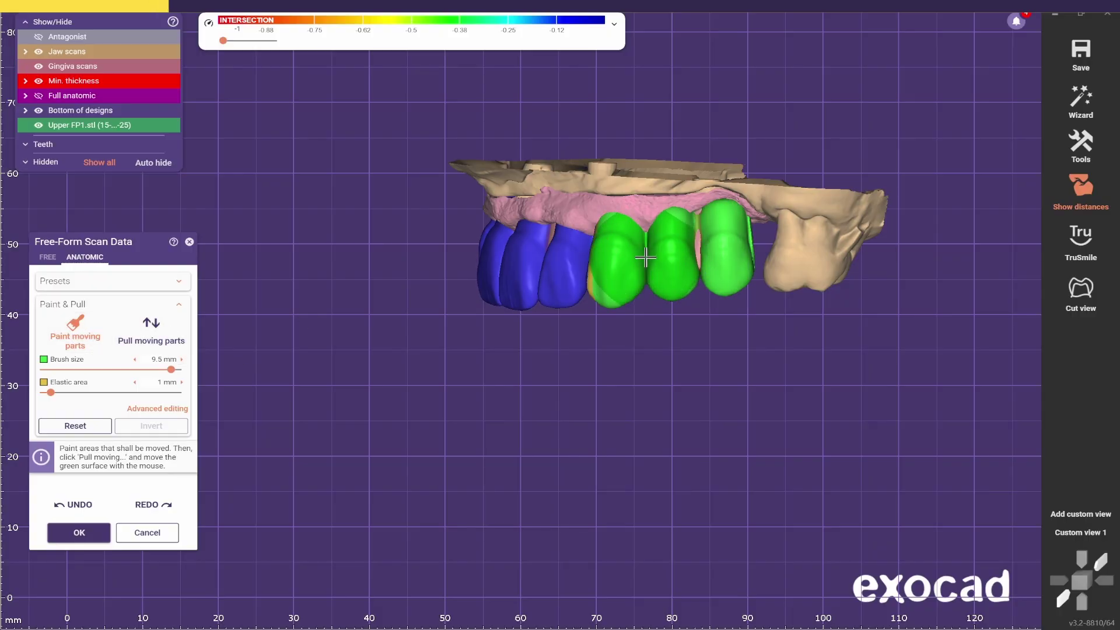
mouse_move(646, 257)
right_mouse_down()
mouse_move(693, 370)
mouse_move(656, 178)
mouse_move(773, 350)
mouse_move(722, 397)
right_mouse_up()
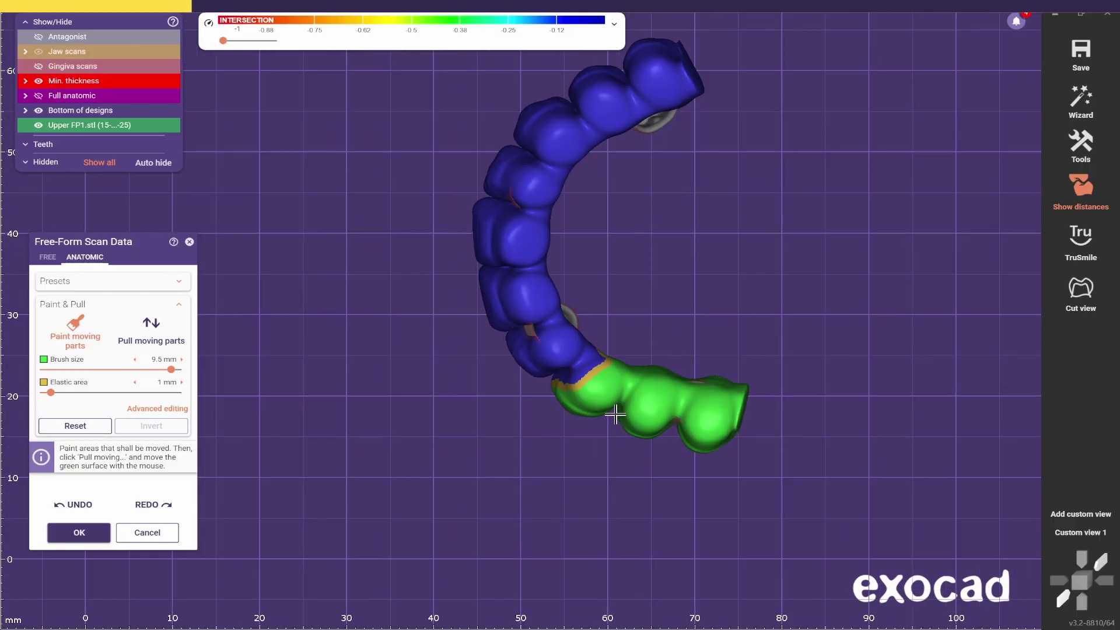
scroll(618, 407, "up", 3)
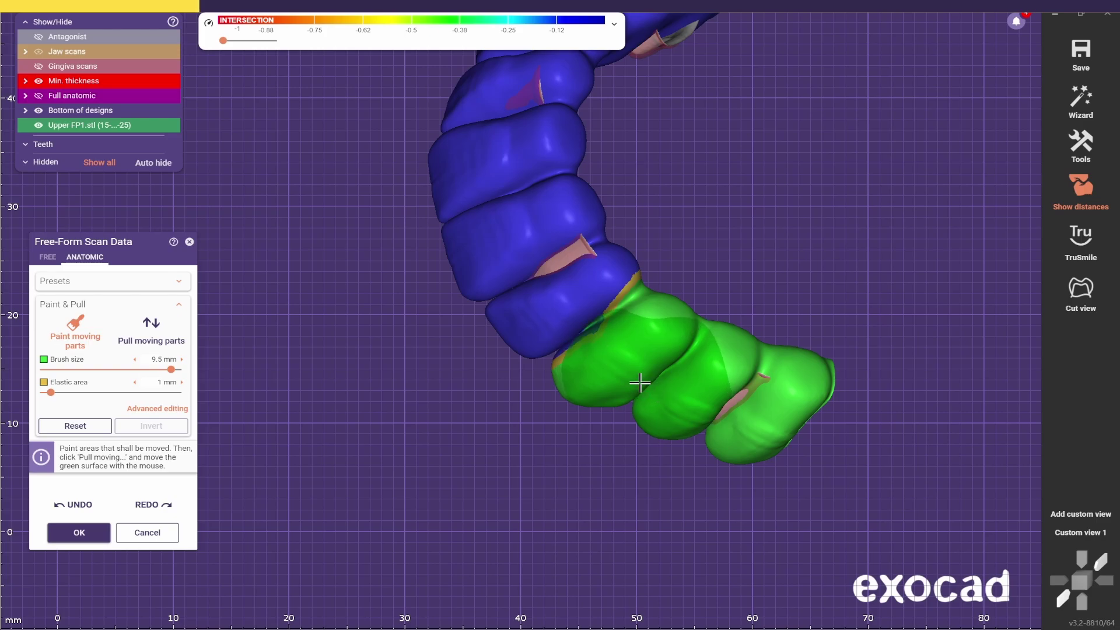
scroll(625, 378, "down", 4, "ctrl")
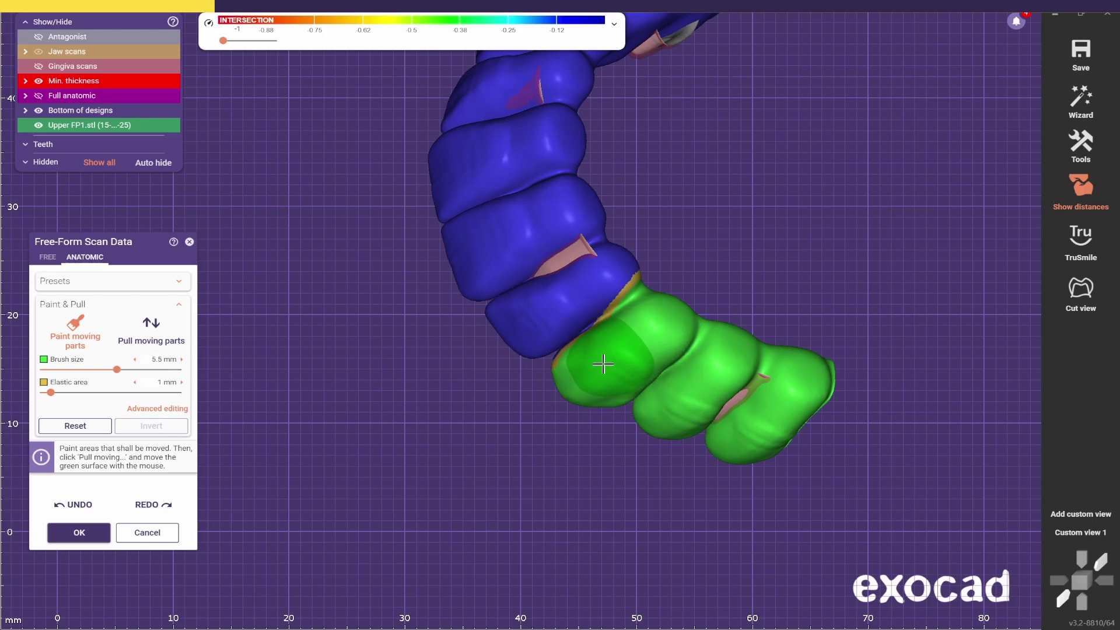
scroll(590, 384, "down", 3)
scroll(665, 317, "up", 5)
mouse_move(589, 384)
right_mouse_down()
mouse_move(665, 317)
mouse_move(623, 418)
mouse_move(660, 440)
mouse_move(658, 243)
right_mouse_up()
Pull the green teeth sideways so the elastic zone stretches into neighbours.
scroll(666, 318, "down", 3)
scroll(657, 243, "up", 3)
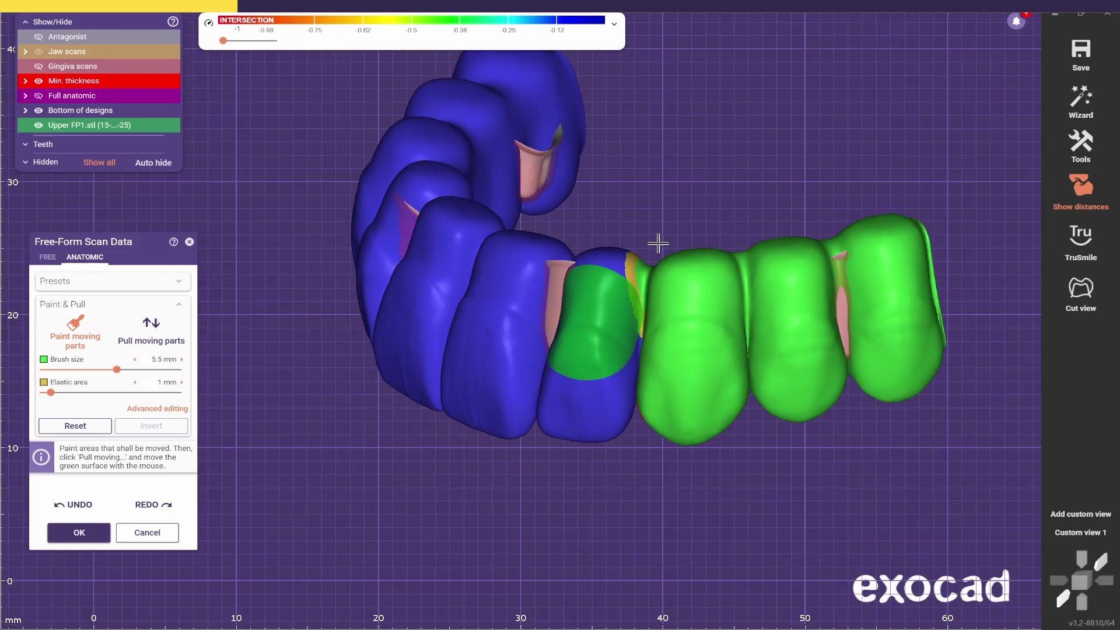
scroll(573, 270, "down", 2, "ctrl")
right_click_drag(590, 285, 654, 350)
scroll(654, 351, "up", 3)
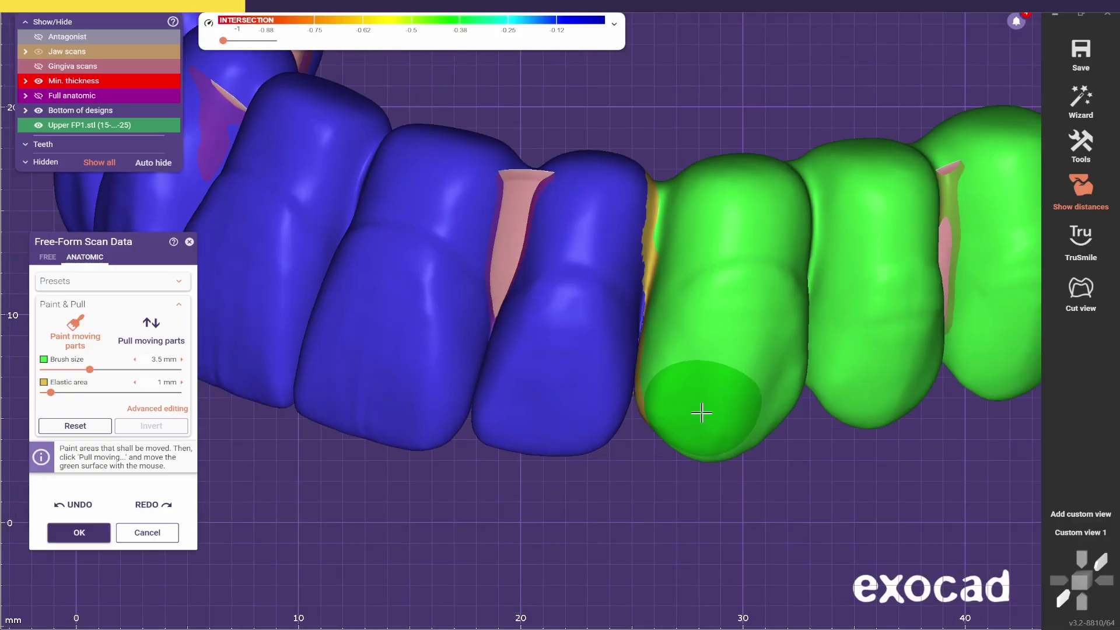
mouse_move(703, 408)
right_mouse_down()
mouse_move(708, 342)
mouse_move(593, 313)
mouse_move(790, 368)
mouse_move(675, 430)
right_mouse_up()
scroll(593, 312, "down", 1, "ctrl")
scroll(790, 367, "down", 2)
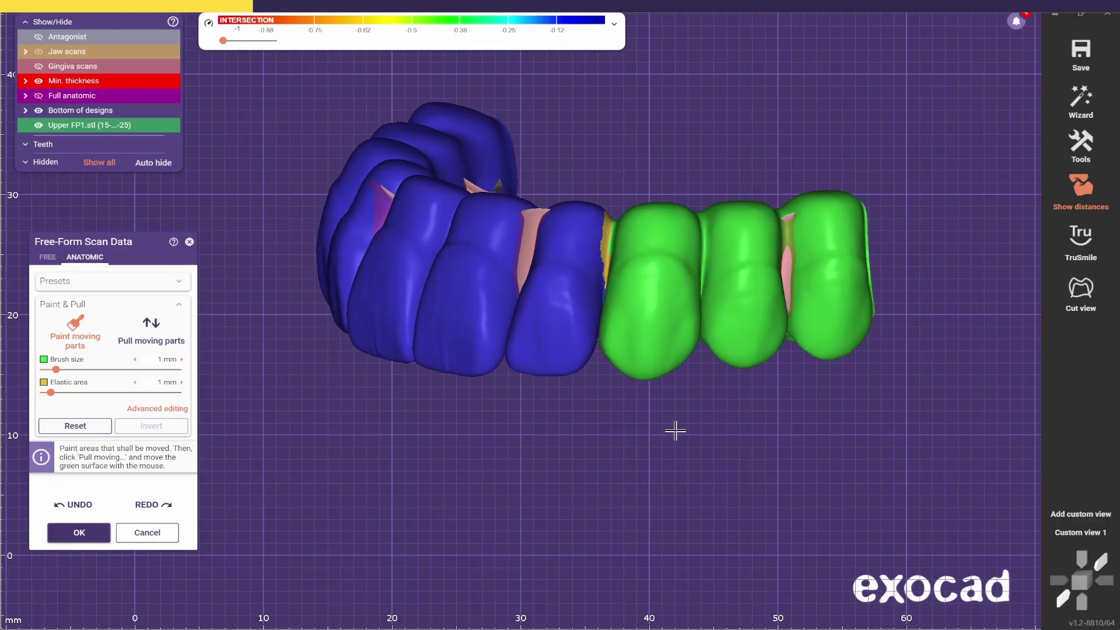
scroll(316, 396, "down", 2, "ctrl")
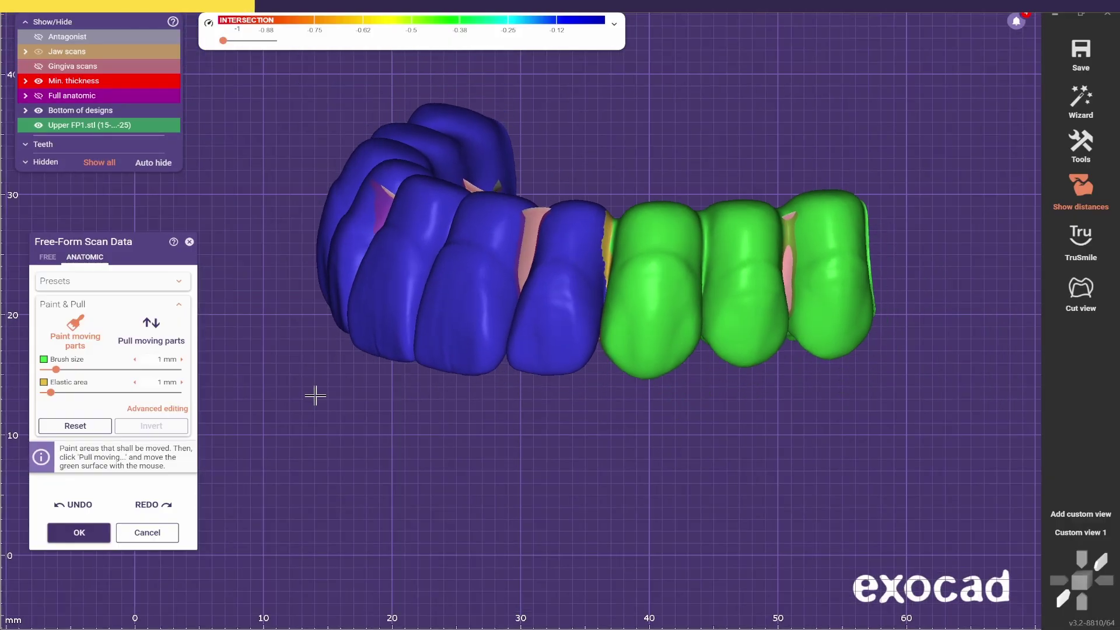
left_click(152, 333)
mouse_move(693, 328)
left_mouse_down()
mouse_move(753, 324)
mouse_move(696, 331)
left_mouse_up()
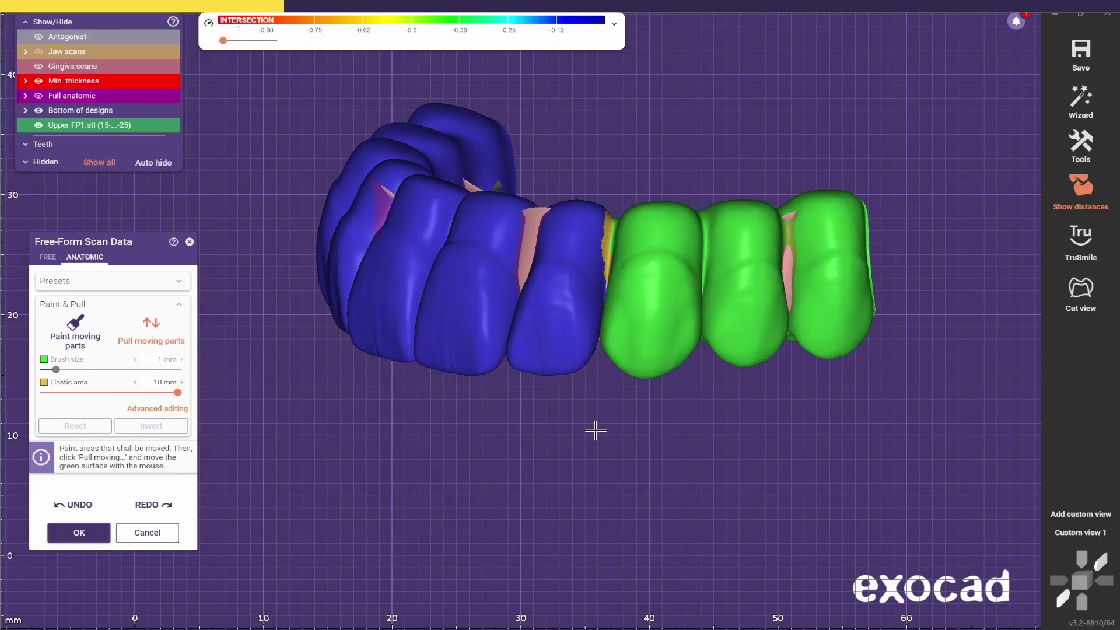
right_click_drag(596, 431, 467, 362)
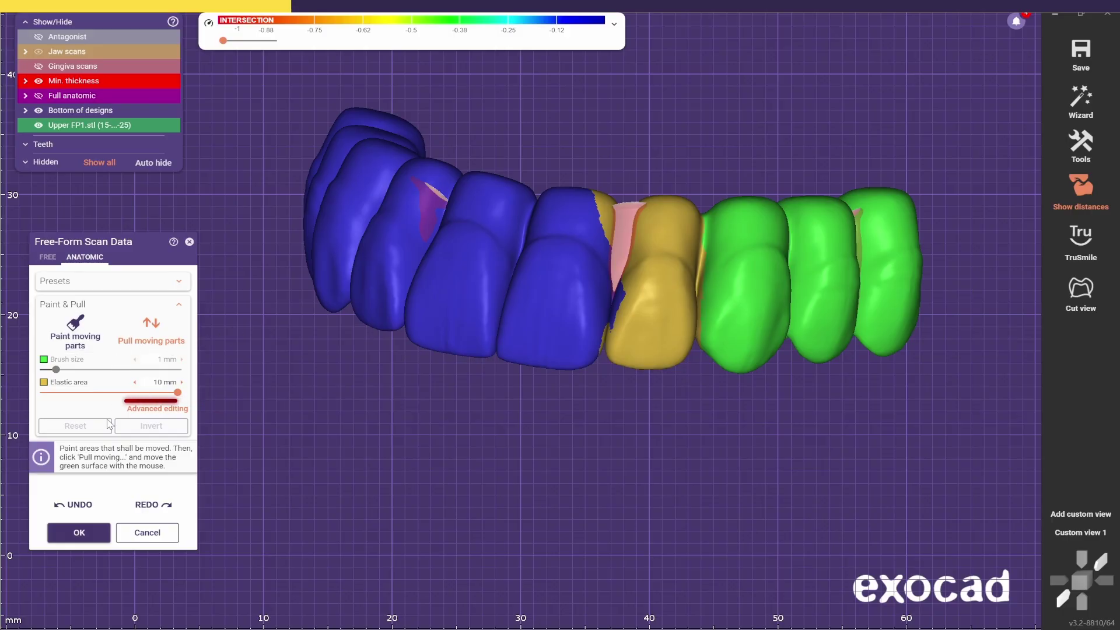
In advanced editing, paint the small blue patch as elastic and show only the bridge.
left_click(152, 408)
left_click(151, 326)
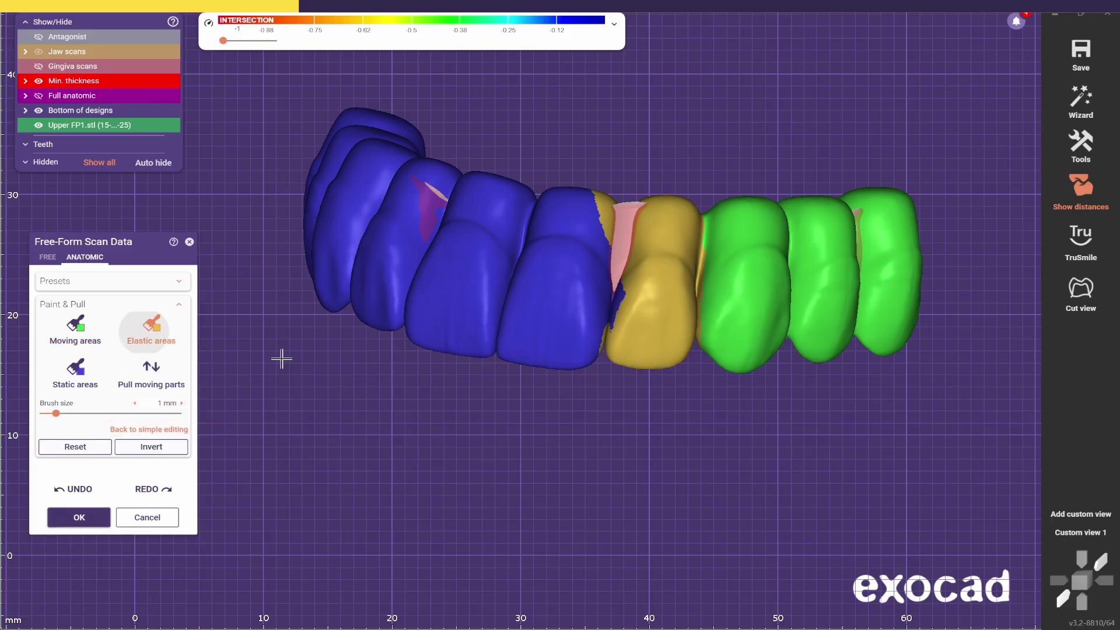
scroll(645, 338, "up", 5)
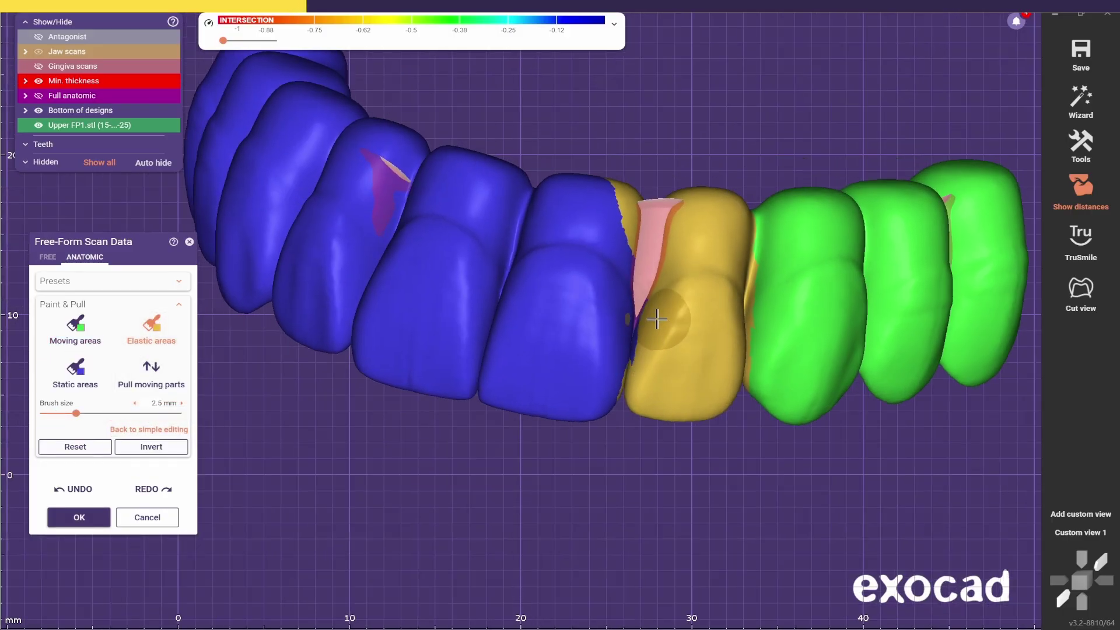
left_click(657, 320)
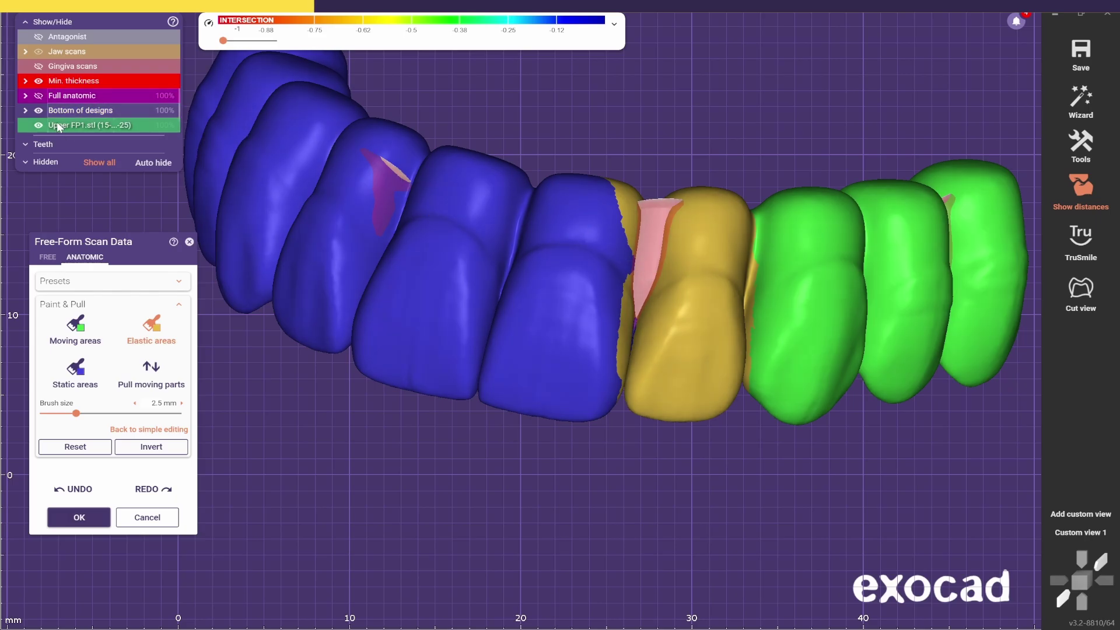
double_click(58, 128)
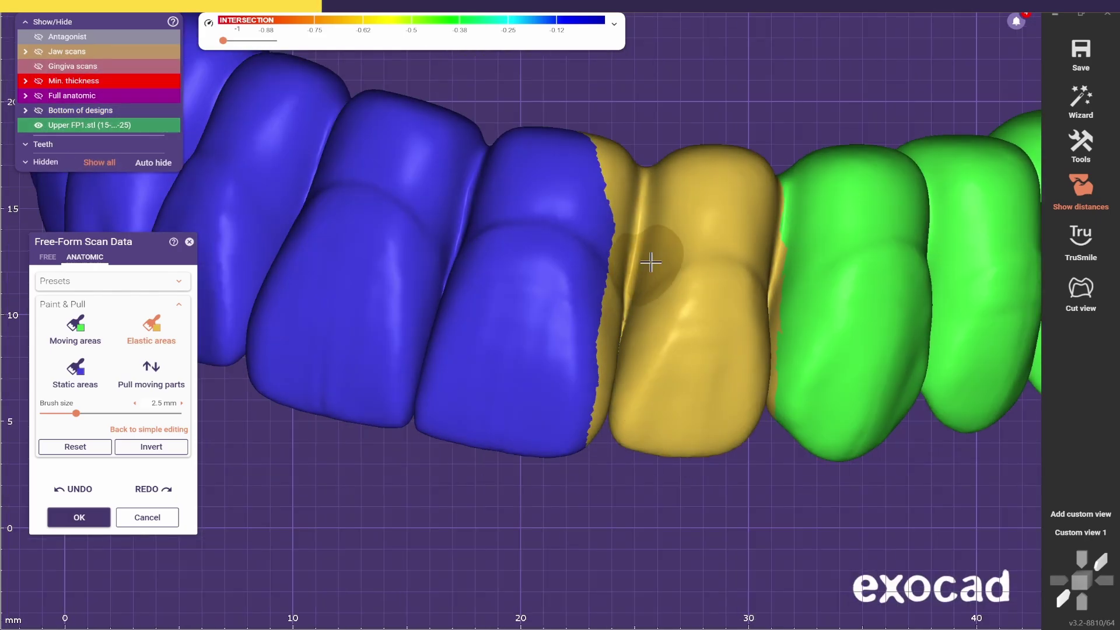
Paint an elastic strip down the green tooth's left side, separating static from moving teeth.
key("3")
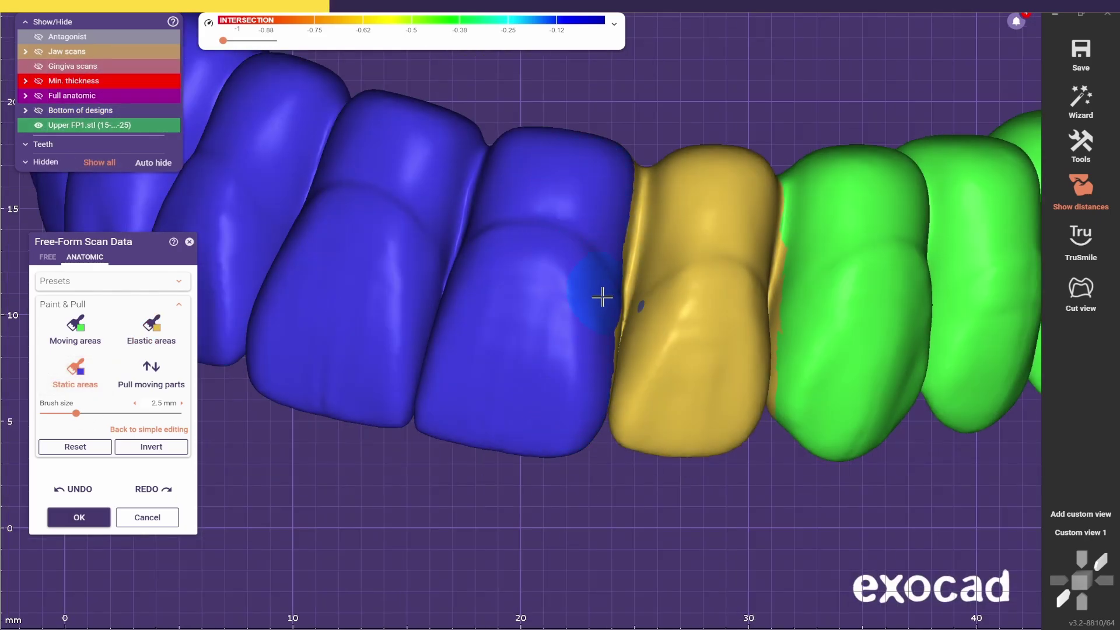
right_click_drag(602, 297, 426, 373)
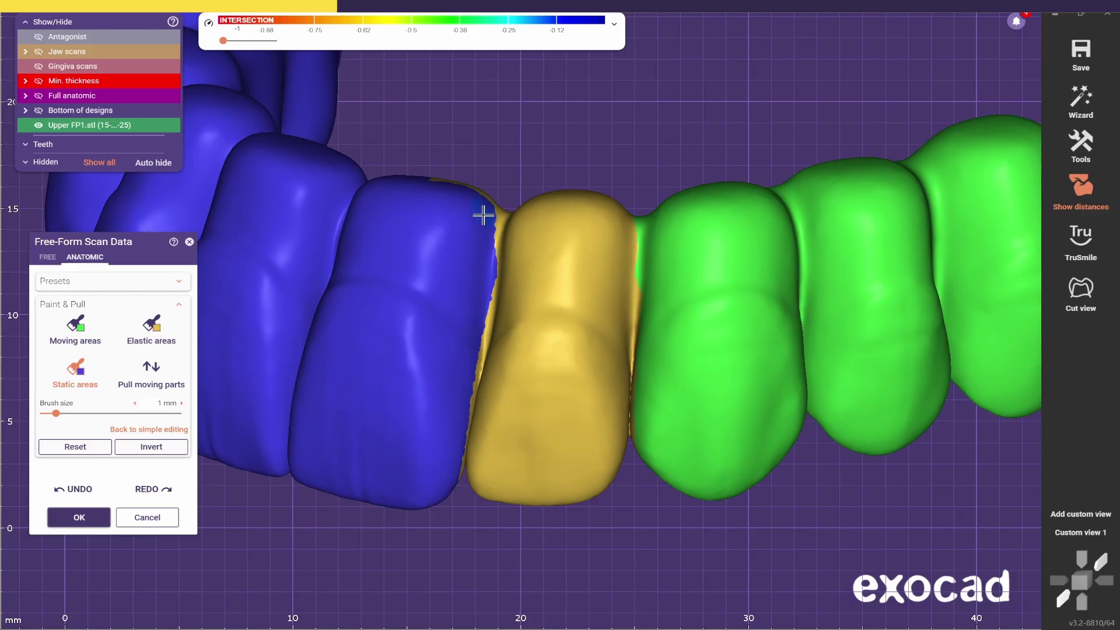
right_click_drag(455, 175, 526, 492)
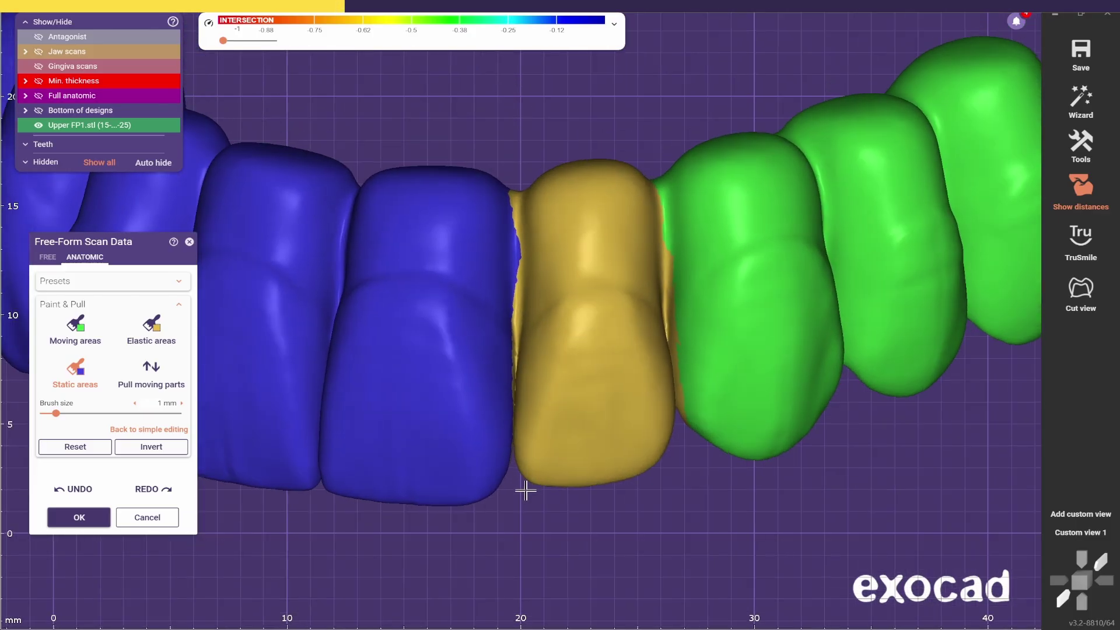
scroll(592, 500, "down", 3)
right_click_drag(593, 500, 512, 293)
key("2")
scroll(512, 293, "up", 7, "ctrl")
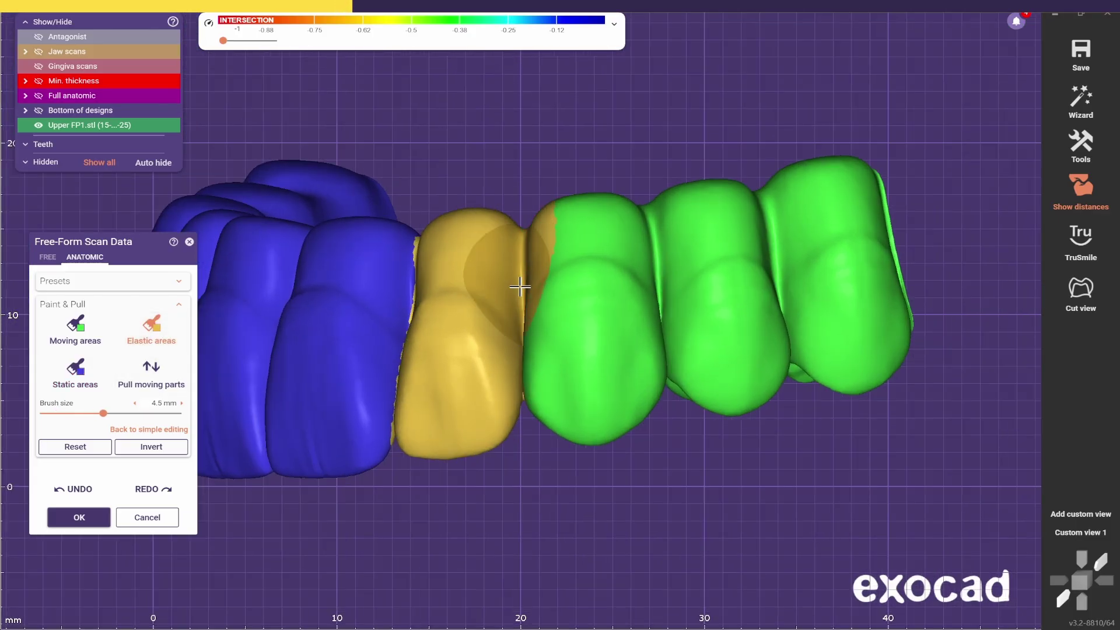
mouse_move(520, 286)
left_mouse_down()
mouse_move(518, 385)
mouse_move(523, 283)
left_mouse_up()
scroll(526, 270, "down", 3, "ctrl")
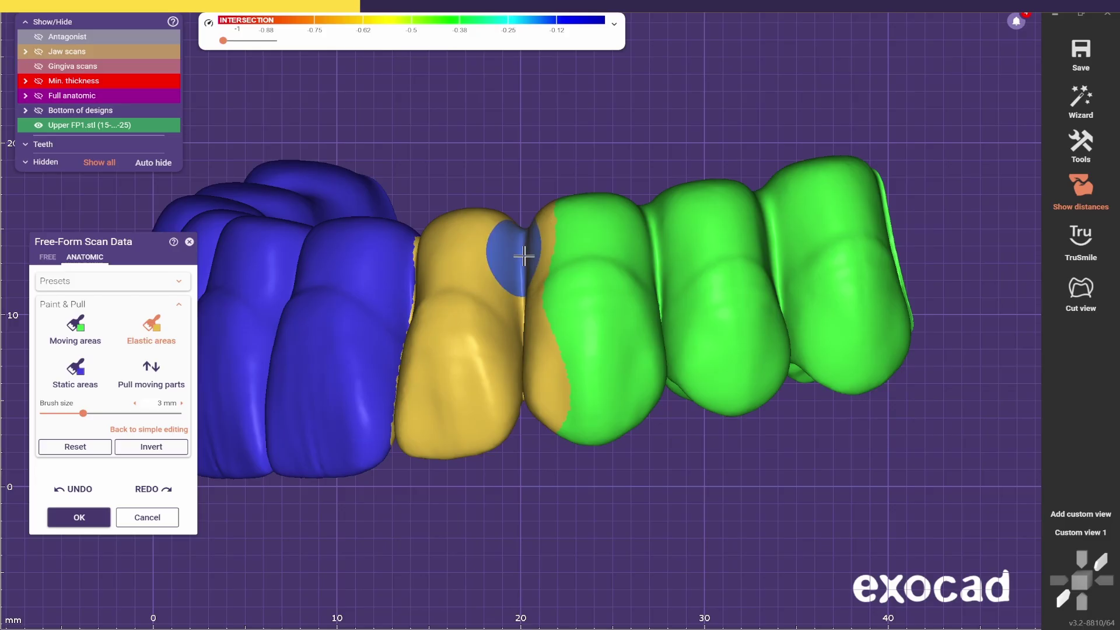
scroll(525, 248, "down", 1, "ctrl")
Pull the green moving teeth sideways and fine-tune the right tooth's edge position.
key("4")
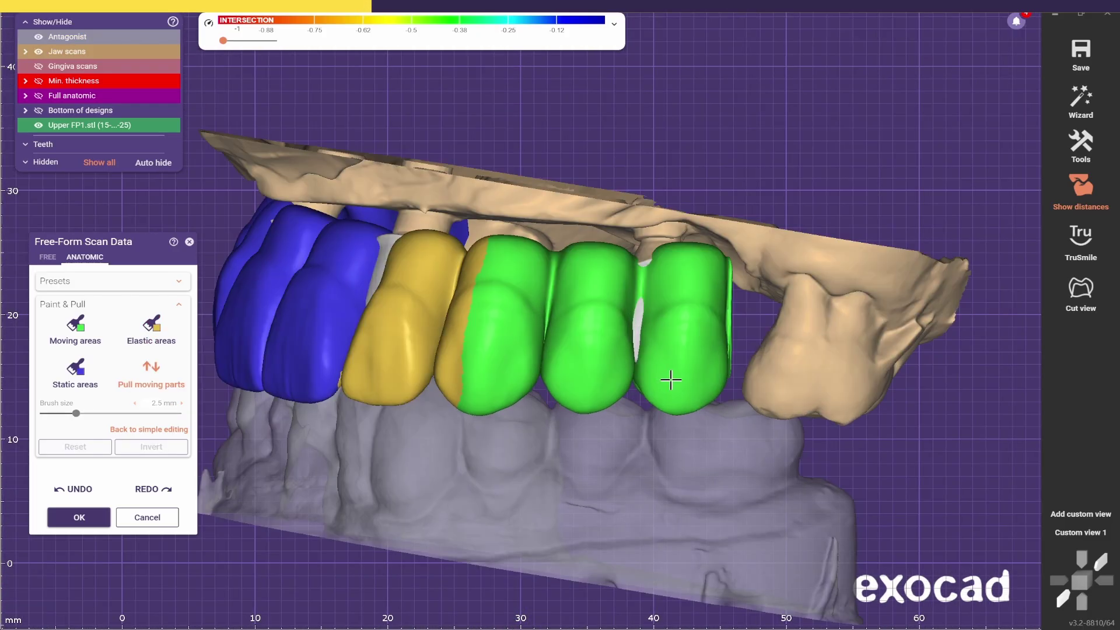
left_click_drag(671, 380, 679, 381)
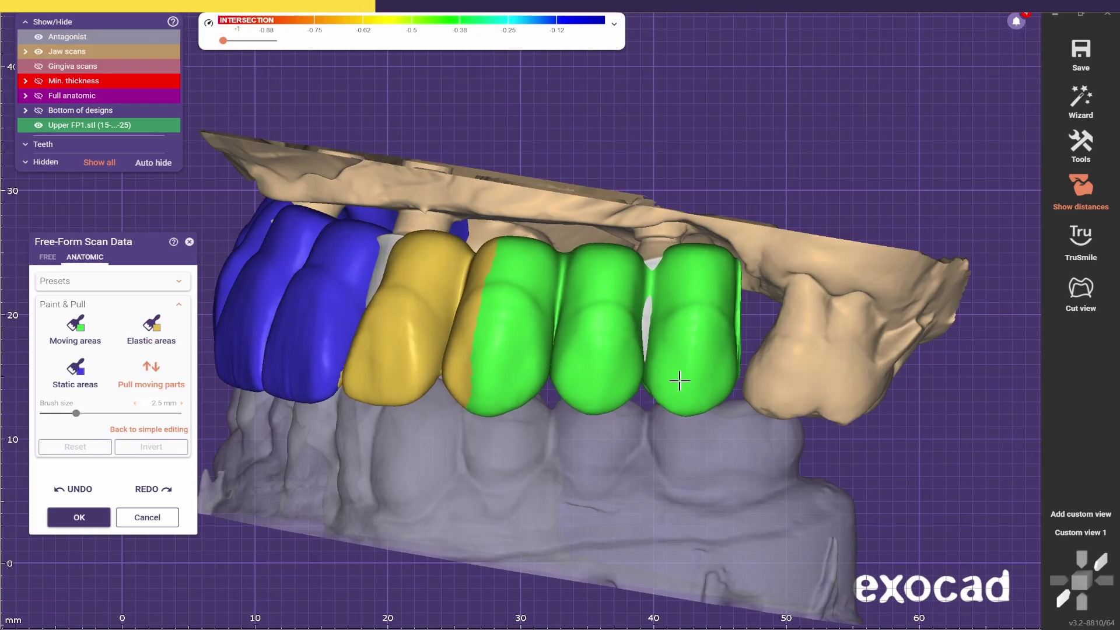
scroll(680, 381, "down", 5)
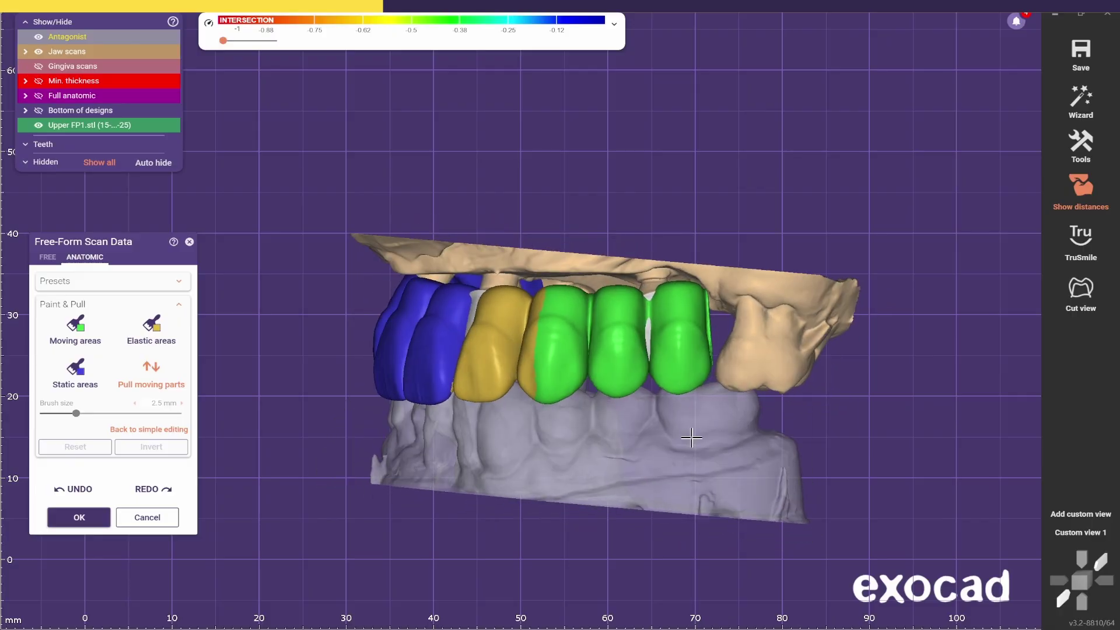
mouse_move(703, 368)
left_mouse_down()
mouse_move(709, 379)
mouse_move(695, 371)
left_mouse_up()
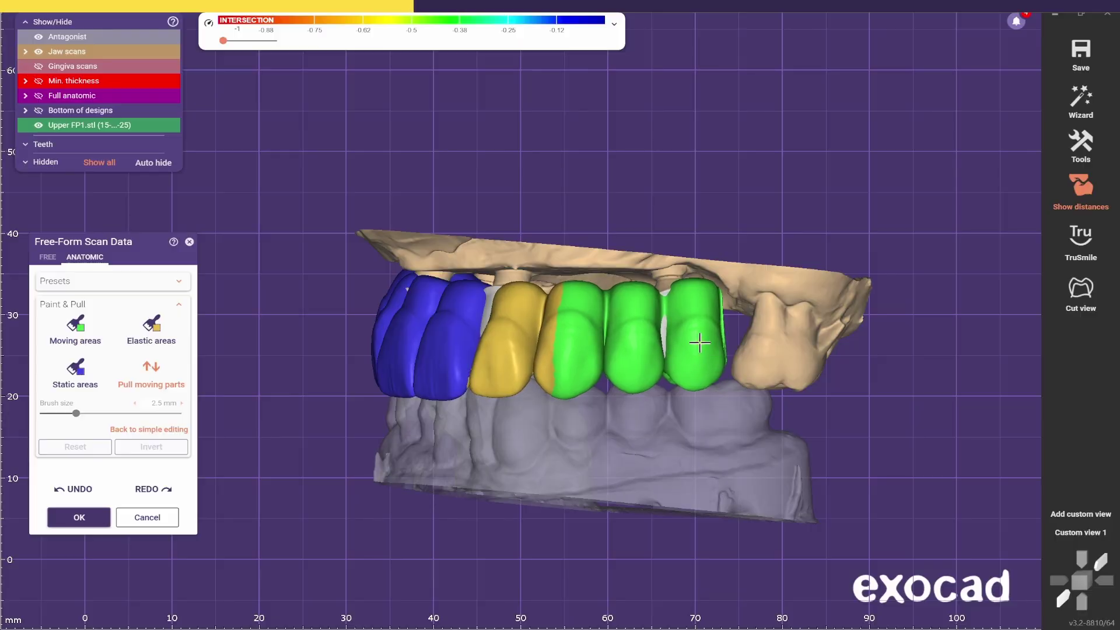
left_click_drag(700, 341, 701, 341, "ctrl+shift")
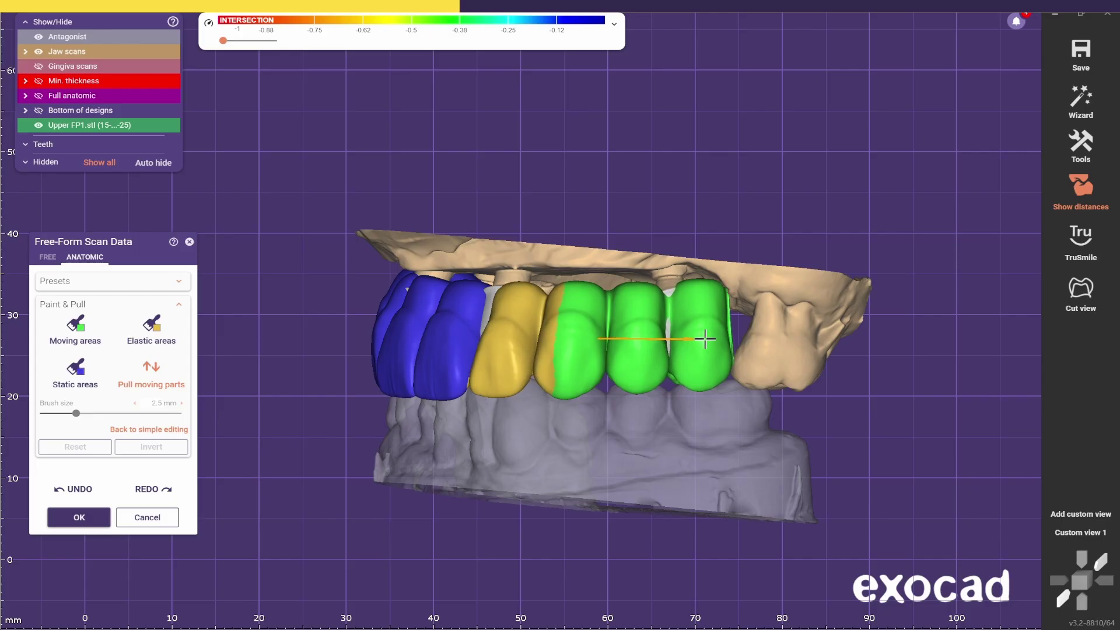
left_click_drag(705, 339, 701, 340, "ctrl+shift")
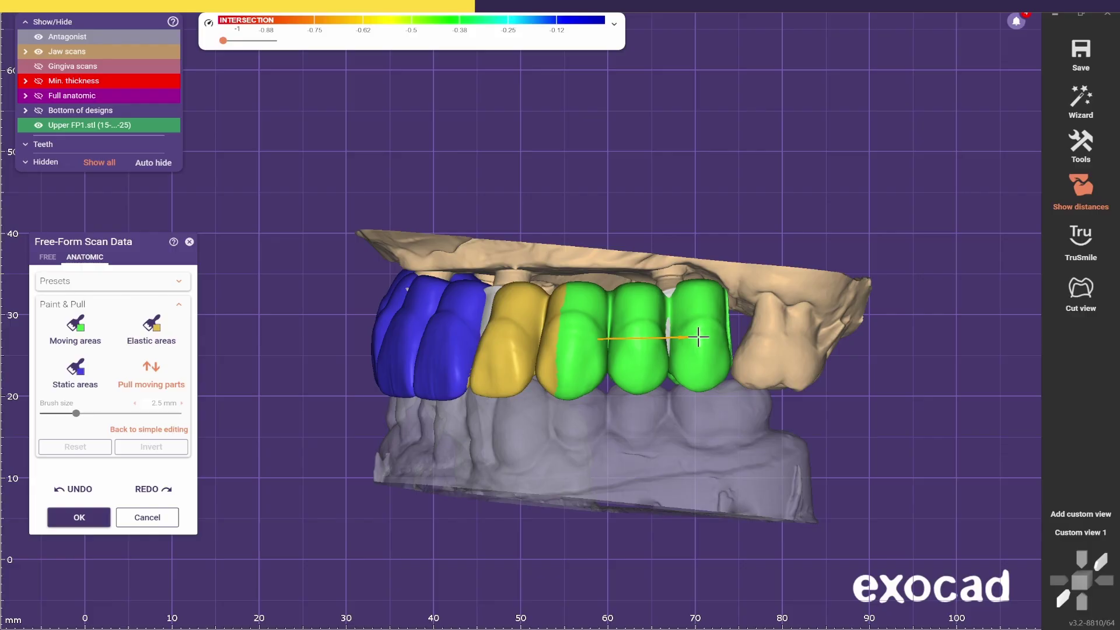
scroll(708, 378, "down", 5)
Orbit the upper arch to inspect the repositioned bridge from above.
right_click_drag(708, 378, 675, 430)
scroll(669, 429, "up", 2)
scroll(663, 422, "up", 2)
scroll(717, 351, "up", 3)
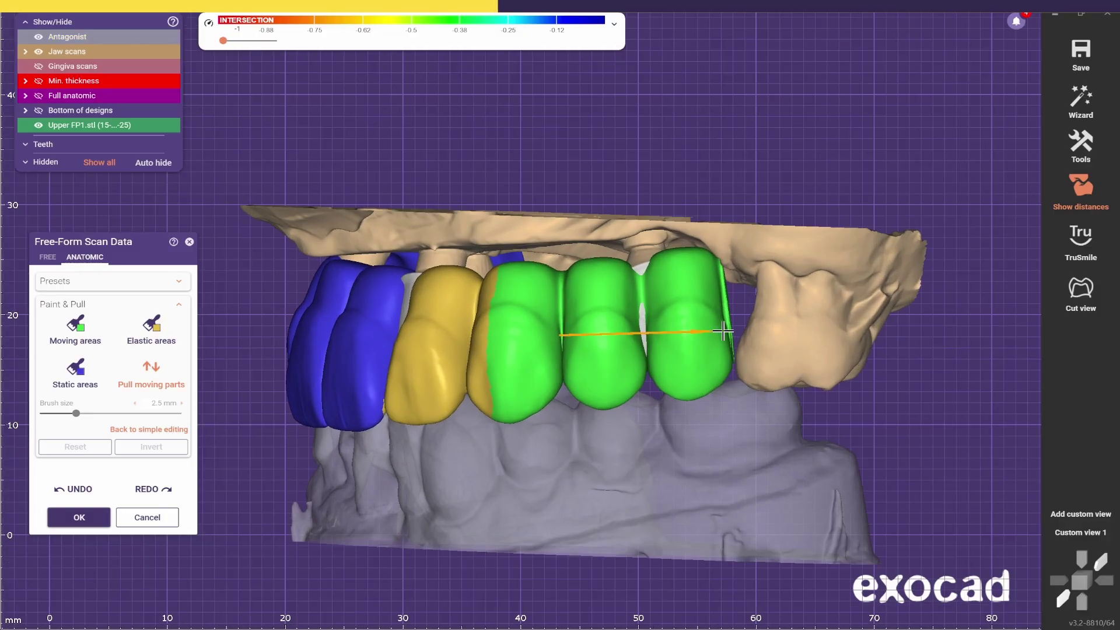
right_click_drag(726, 331, 690, 453)
scroll(690, 453, "down", 2)
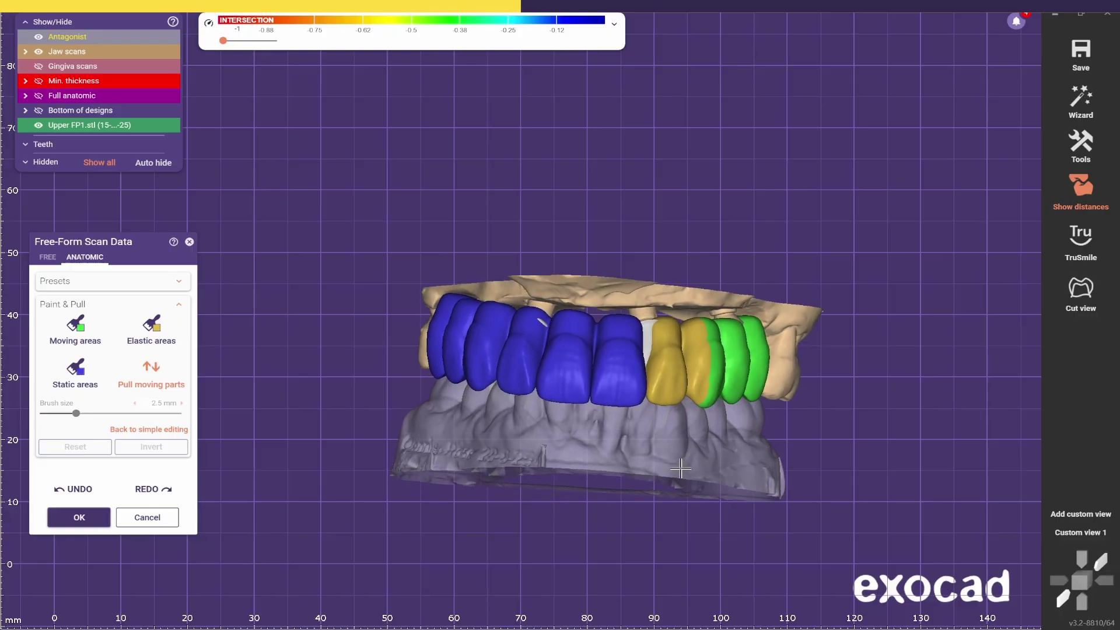
scroll(663, 375, "up", 4)
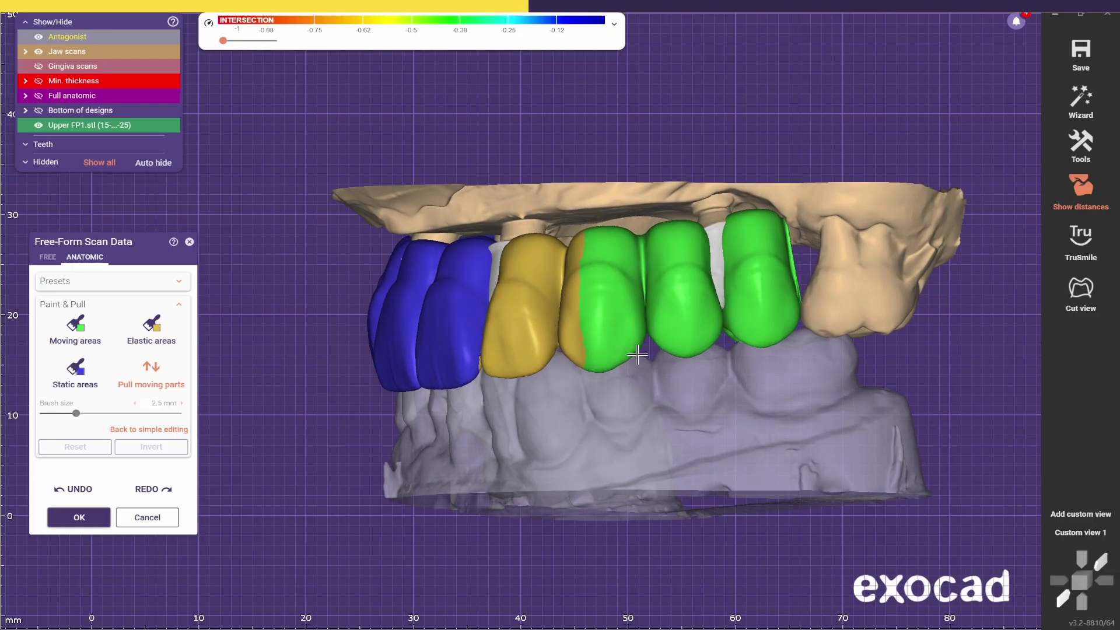
scroll(658, 392, "up", 1)
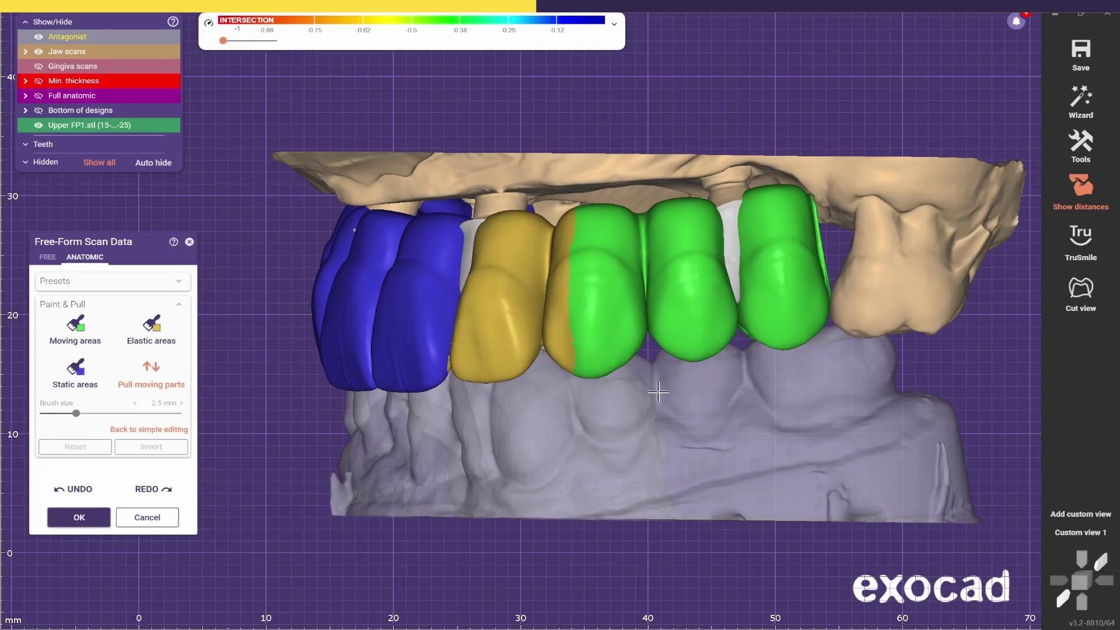
right_click_drag(658, 393, 780, 362)
scroll(558, 419, "down", 2)
right_click_drag(796, 300, 549, 471)
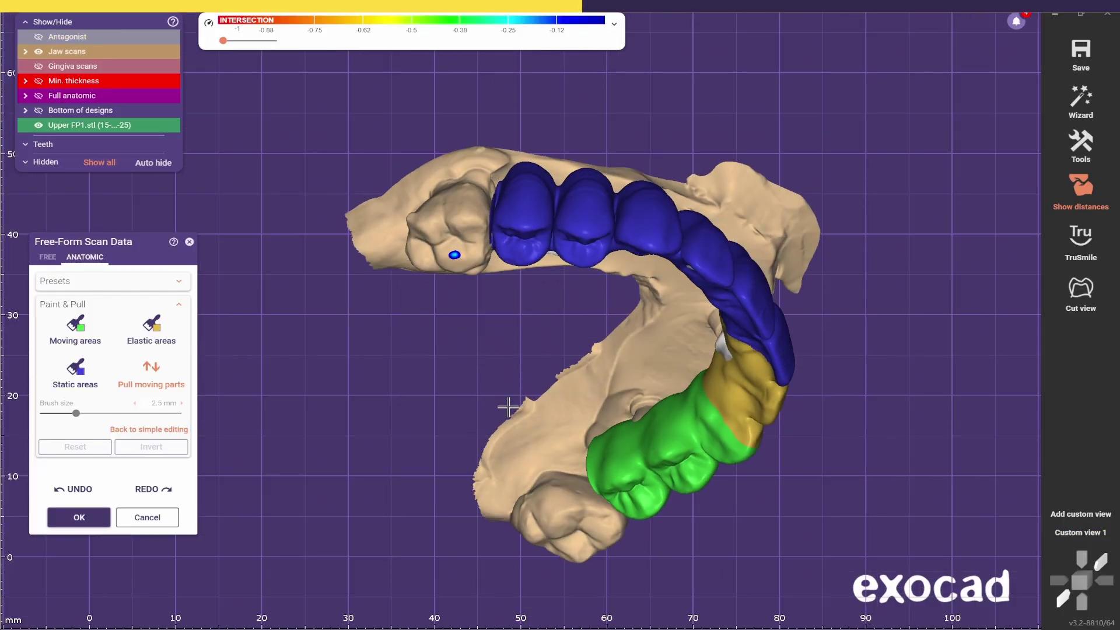
scroll(506, 227, "up", 3)
Check the abutments through a see-through bridge, then return to Custom view 1.
middle_click(506, 227, "shift")
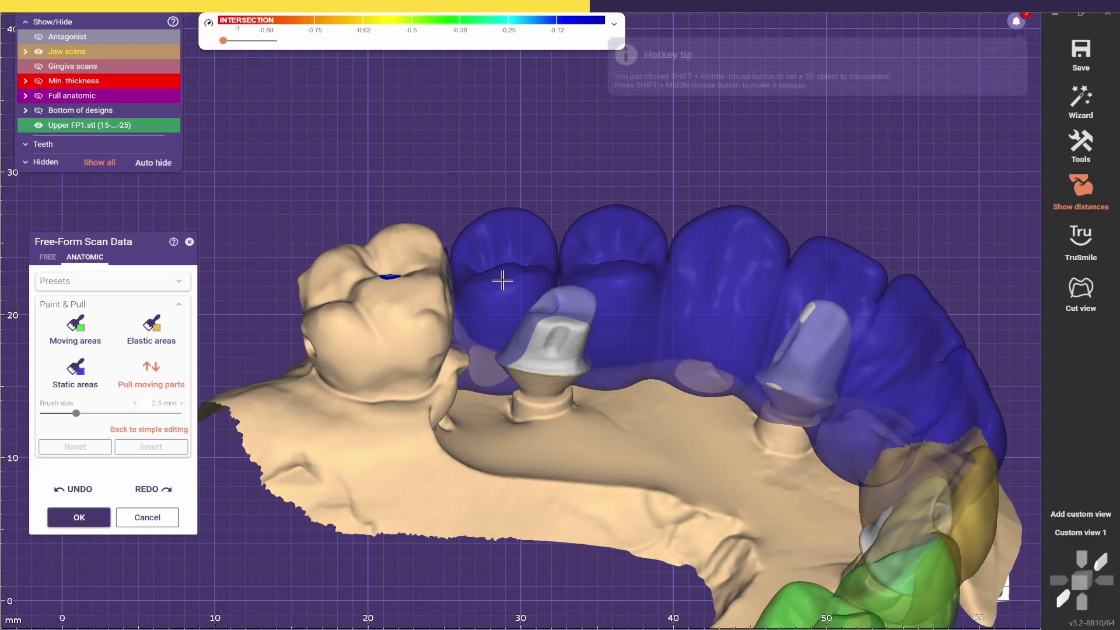
middle_click(502, 315, "shift")
scroll(496, 375, "down", 5)
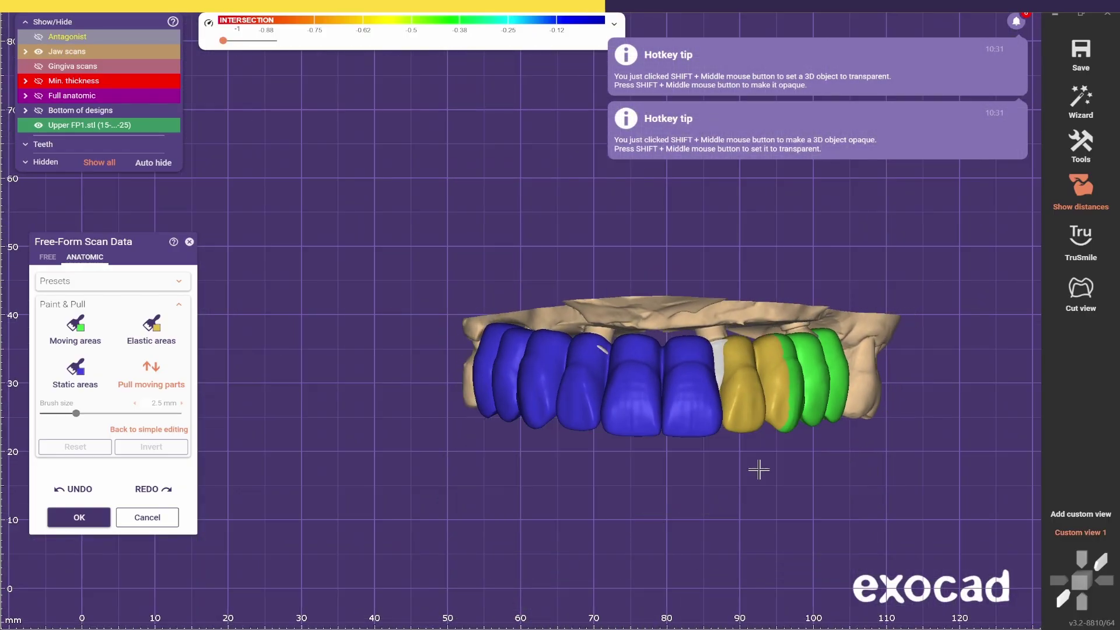
key("1")
scroll(851, 387, "up", 5)
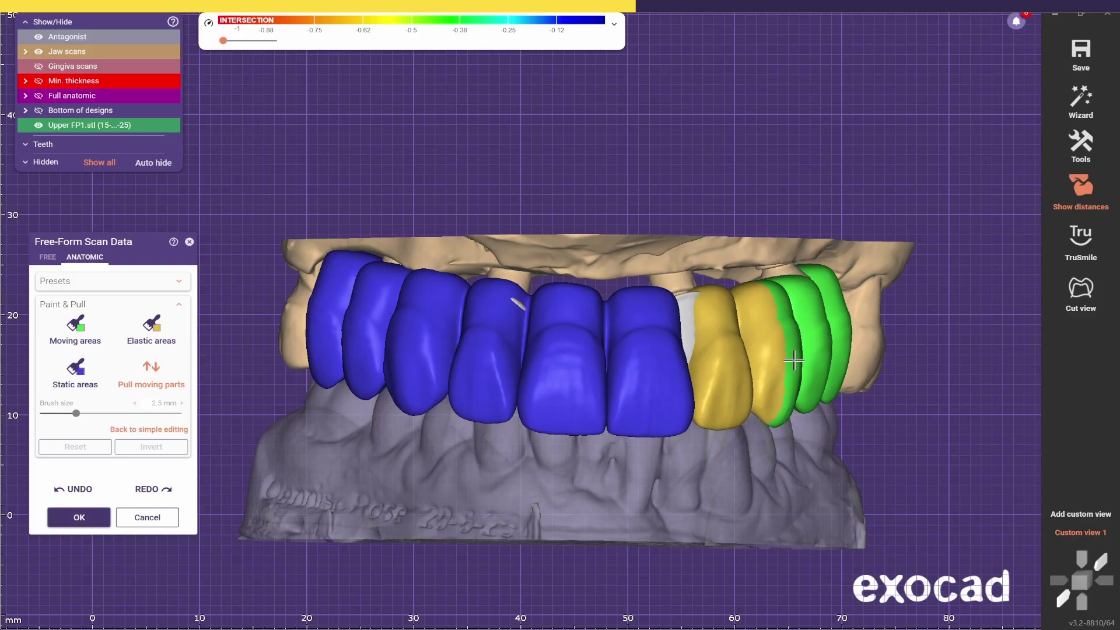
right_click_drag(794, 362, 142, 425)
Reset the painted areas in simple editing and paint a moving area on the opposite back tooth.
left_click(149, 432)
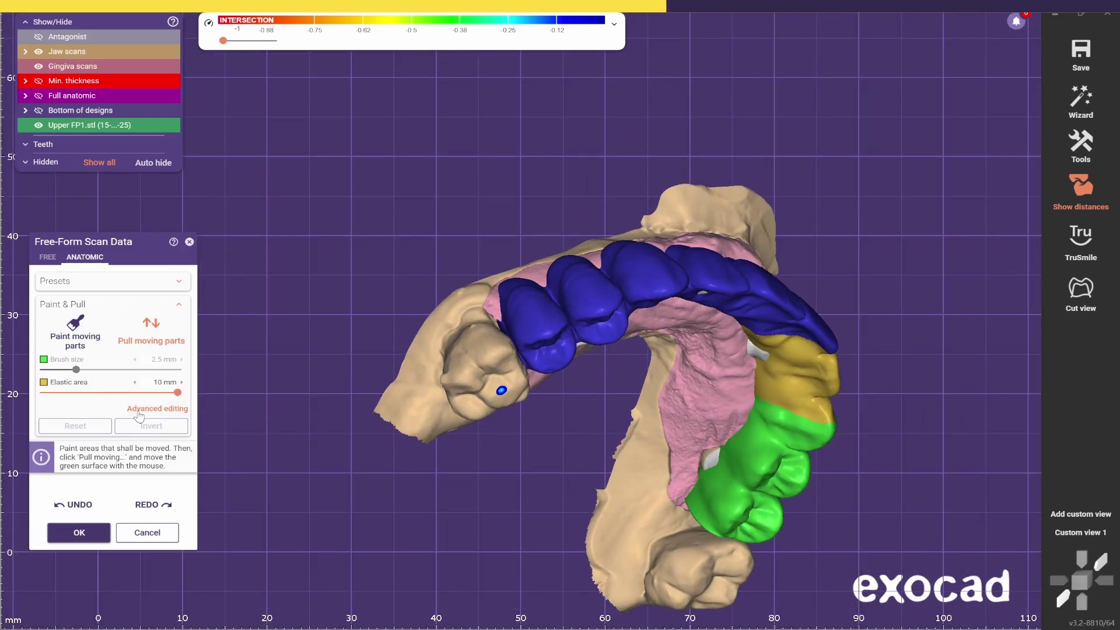
left_click(75, 330)
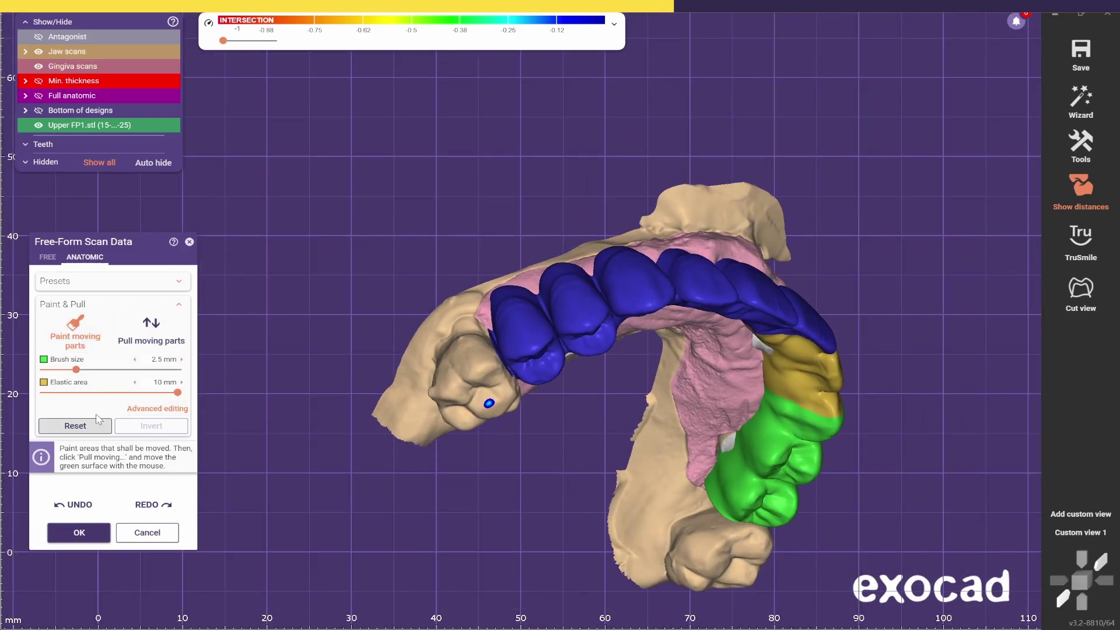
left_click(75, 426)
scroll(461, 334, "up", 2)
left_click(461, 334)
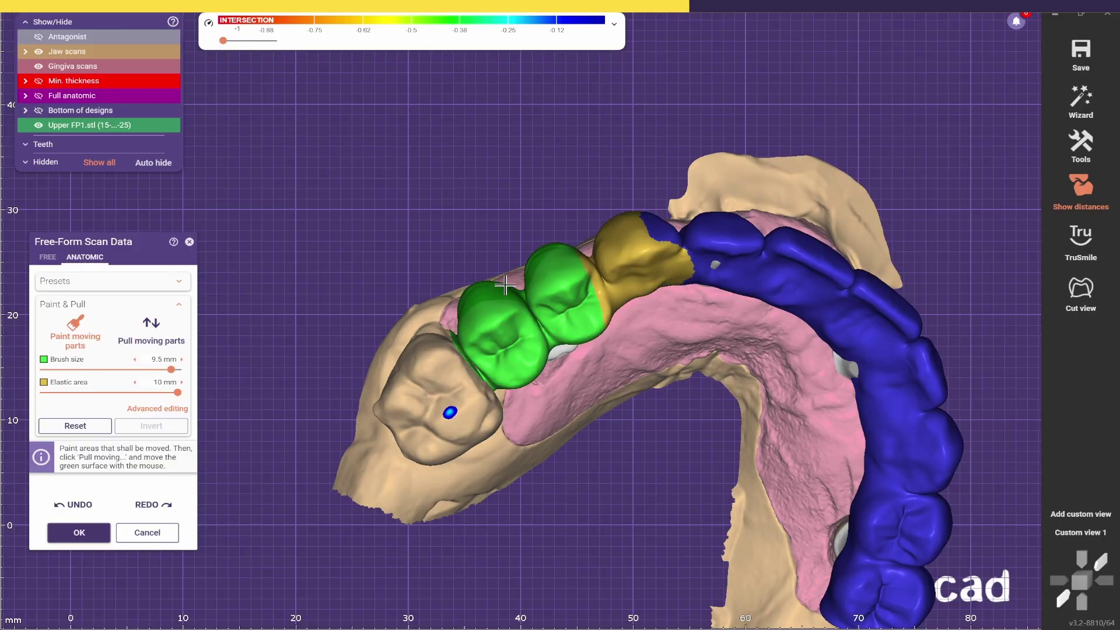
Return to advanced area editing and restore Custom view 1.
left_click(158, 409)
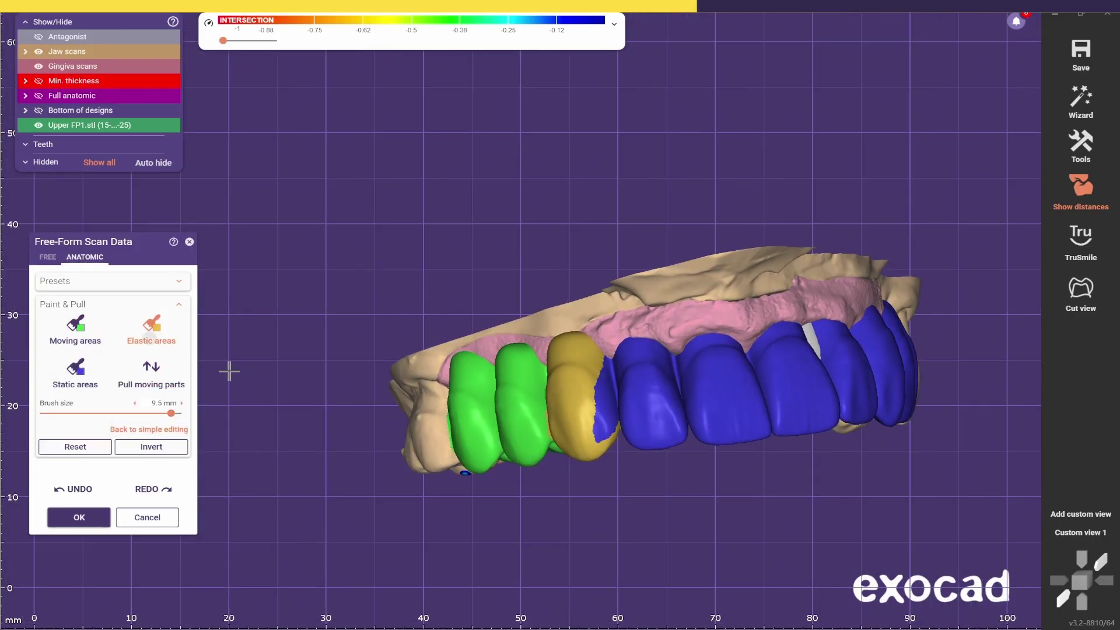
scroll(589, 429, "up", 2)
scroll(589, 429, "down", 5, "ctrl")
right_click_drag(609, 360, 471, 466)
key("1")
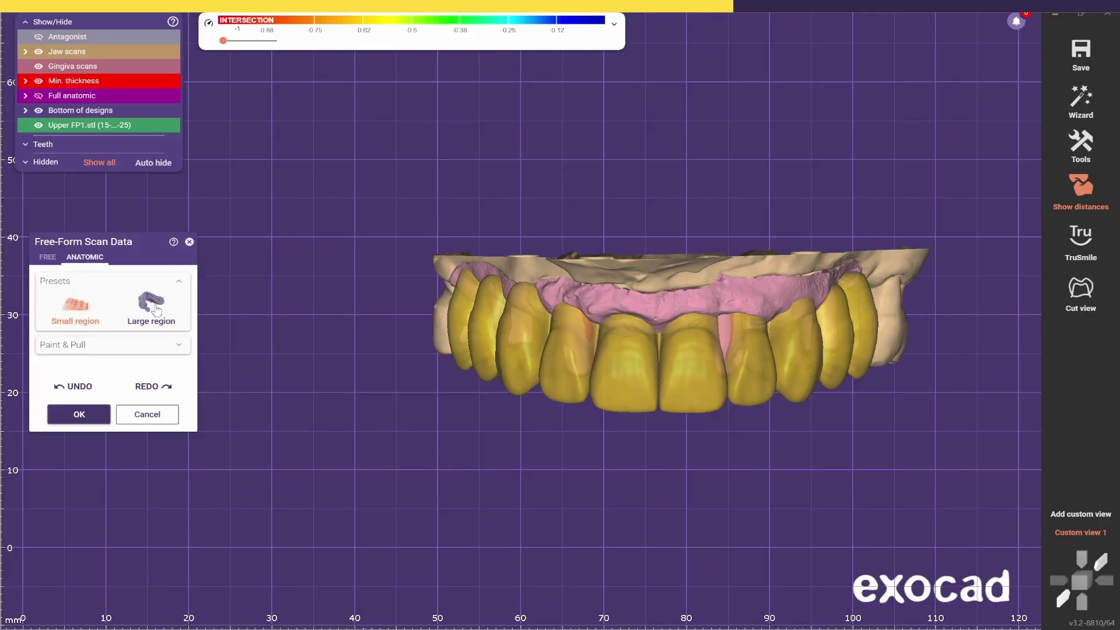
Go back to anatomic editing and inspect the abutments from below and buccally.
left_click(51, 257)
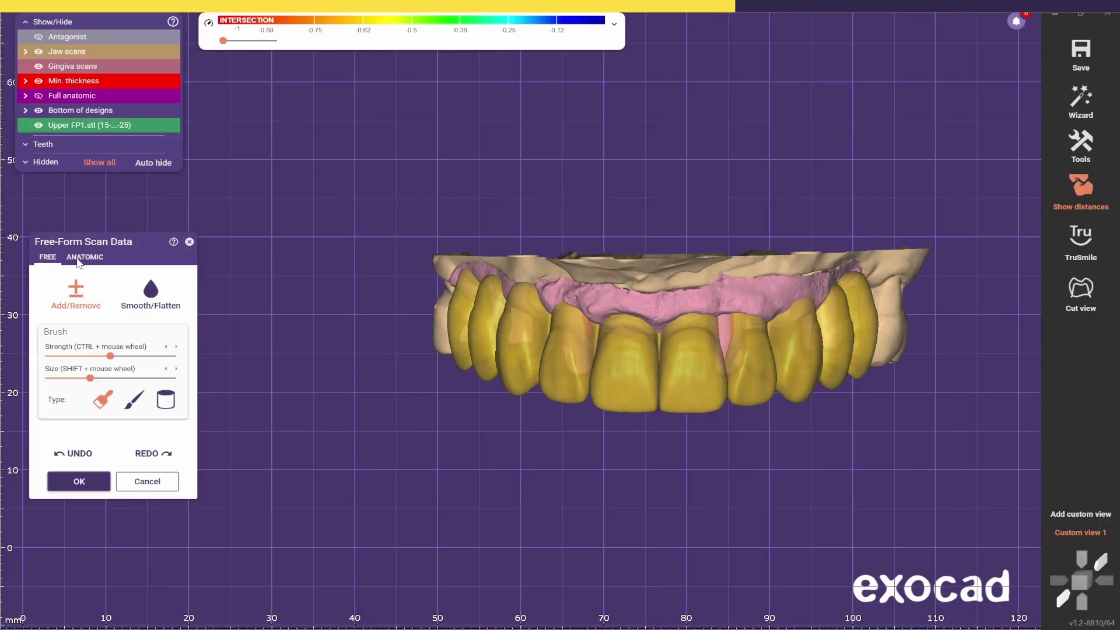
left_click(84, 258)
mouse_move(593, 352)
right_mouse_down()
mouse_move(590, 453)
mouse_move(635, 436)
right_mouse_up()
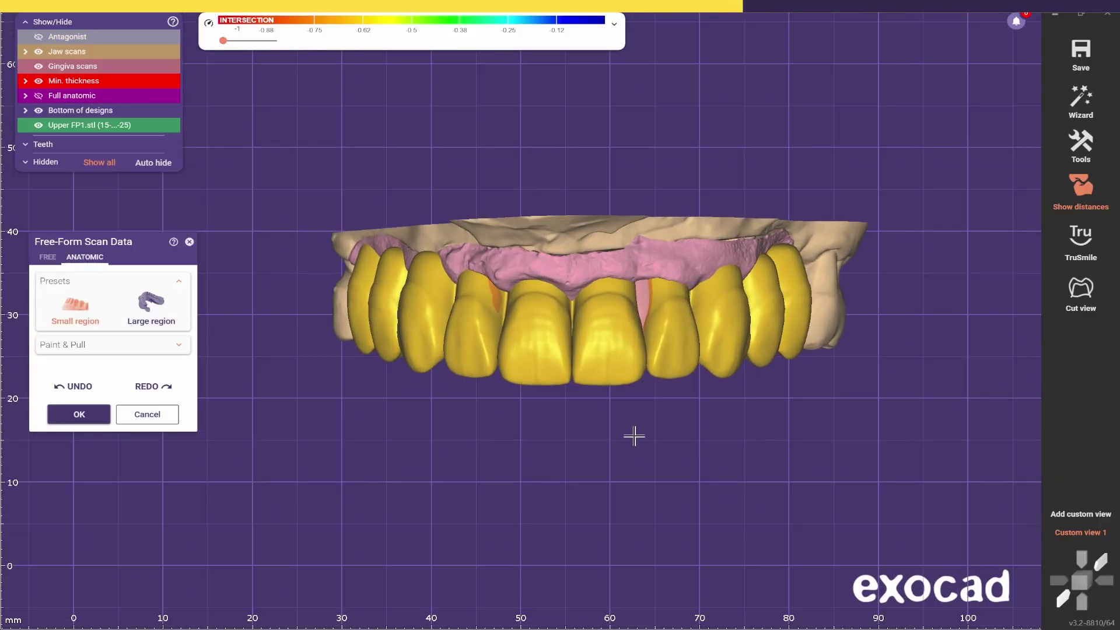
scroll(608, 350, "up", 3)
right_click_drag(607, 350, 600, 413)
scroll(591, 347, "up", 2)
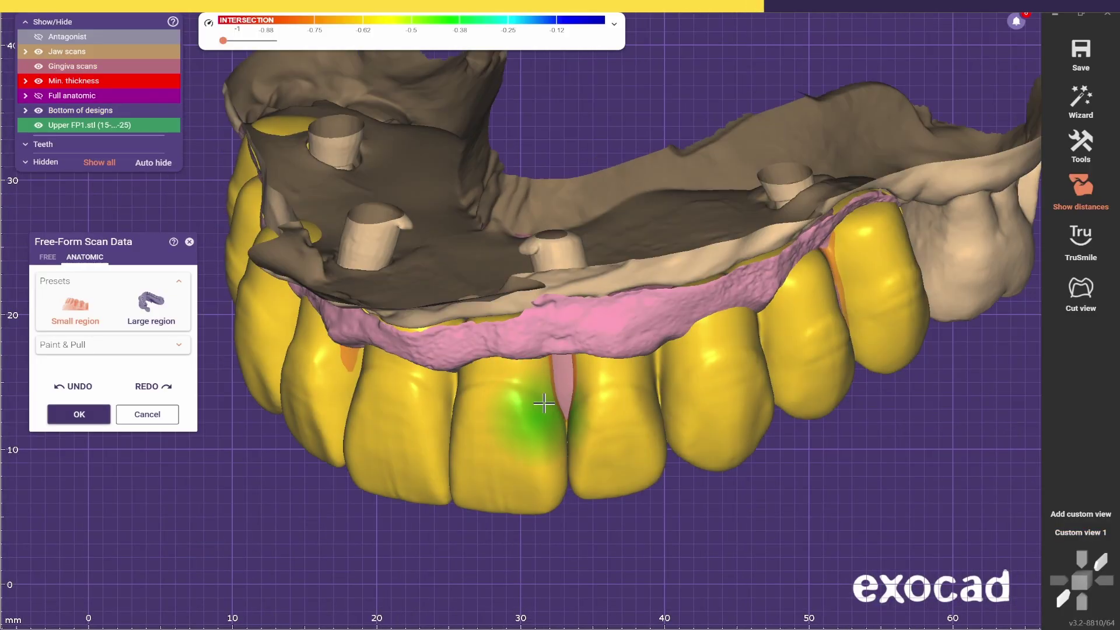
mouse_move(522, 474)
right_mouse_down()
mouse_move(751, 220)
mouse_move(637, 358)
mouse_move(545, 325)
mouse_move(591, 309)
mouse_move(570, 405)
mouse_move(560, 354)
right_mouse_up()
scroll(313, 382, "up", 3)
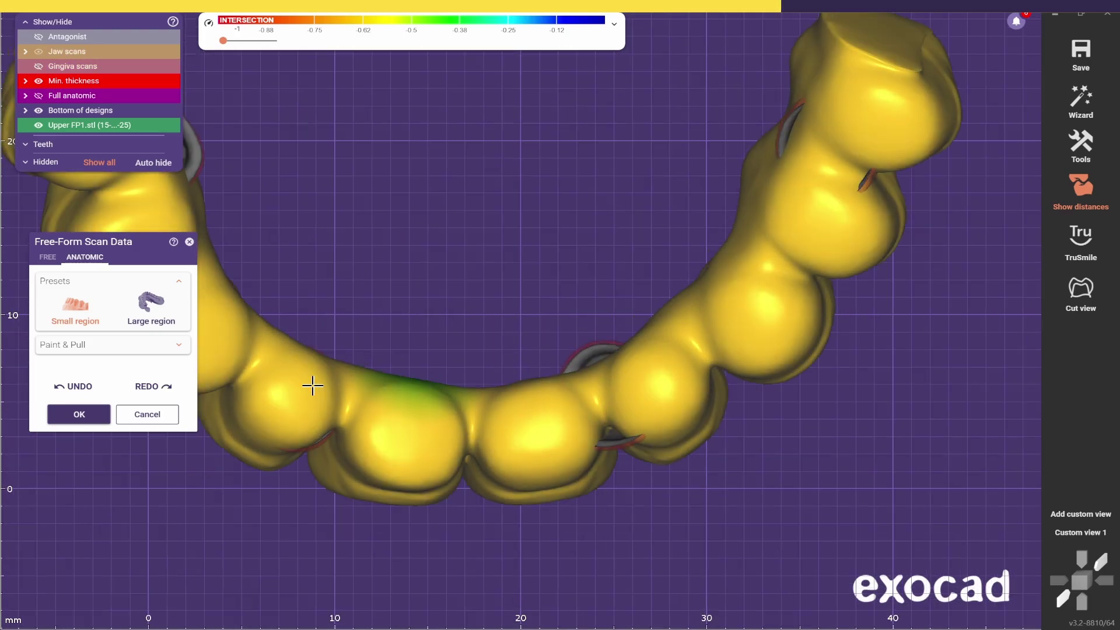
scroll(644, 464, "up", 1)
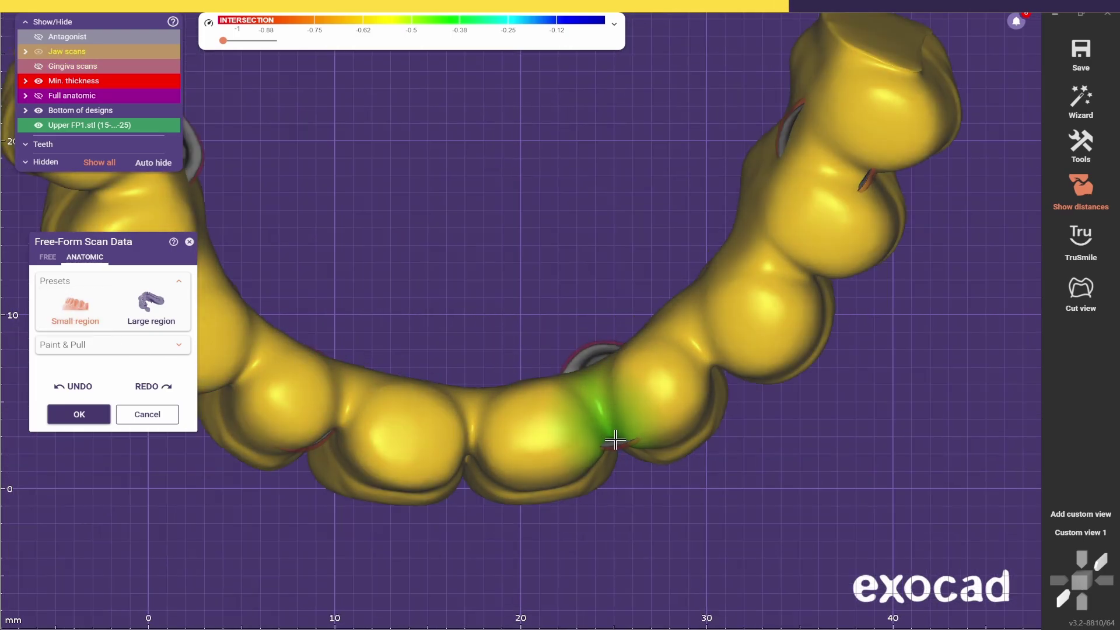
right_click_drag(611, 436, 566, 402)
scroll(600, 288, "up", 2)
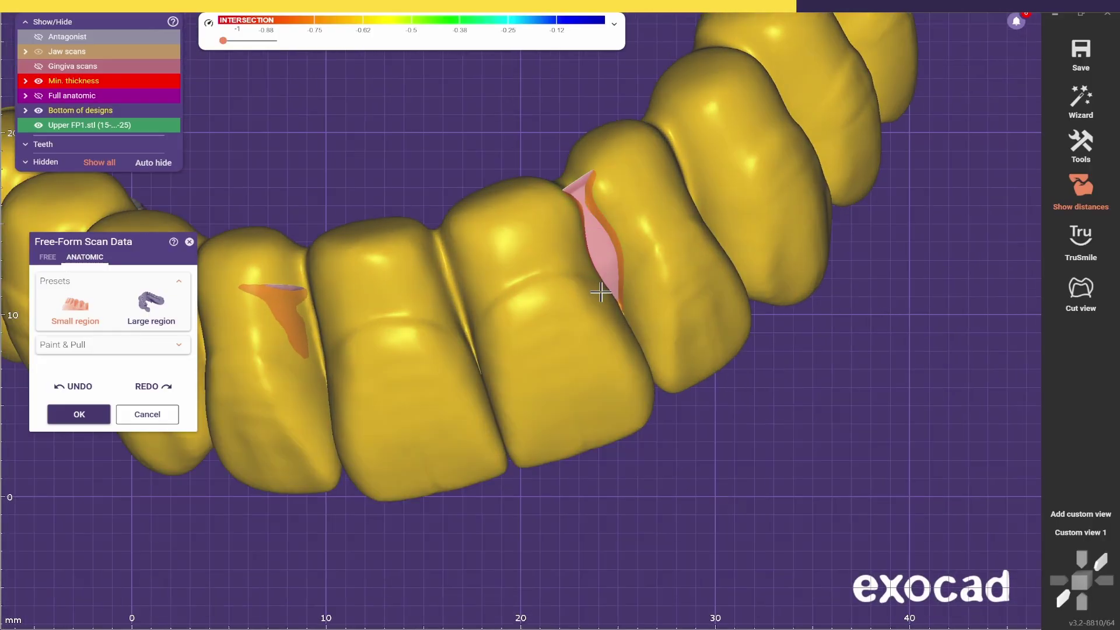
mouse_move(600, 287)
right_mouse_down()
mouse_move(600, 457)
mouse_move(610, 438)
right_mouse_up()
key("f")
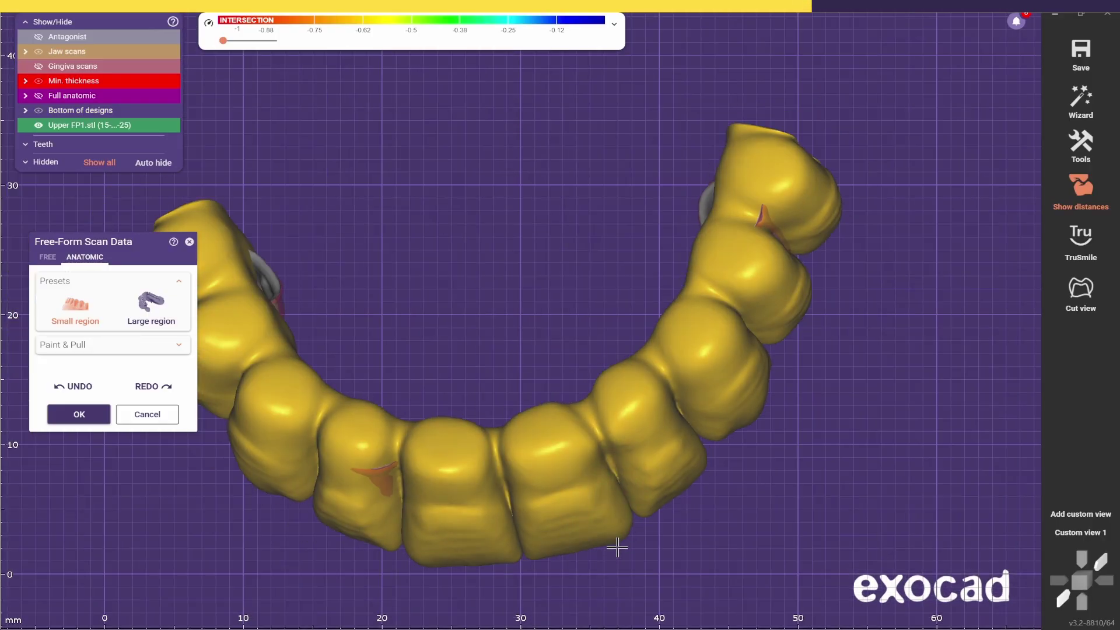
Choose the Large region preset and work the front-teeth embrasures from frontal and buccal views.
right_click_drag(588, 476, 589, 414)
left_click(151, 310)
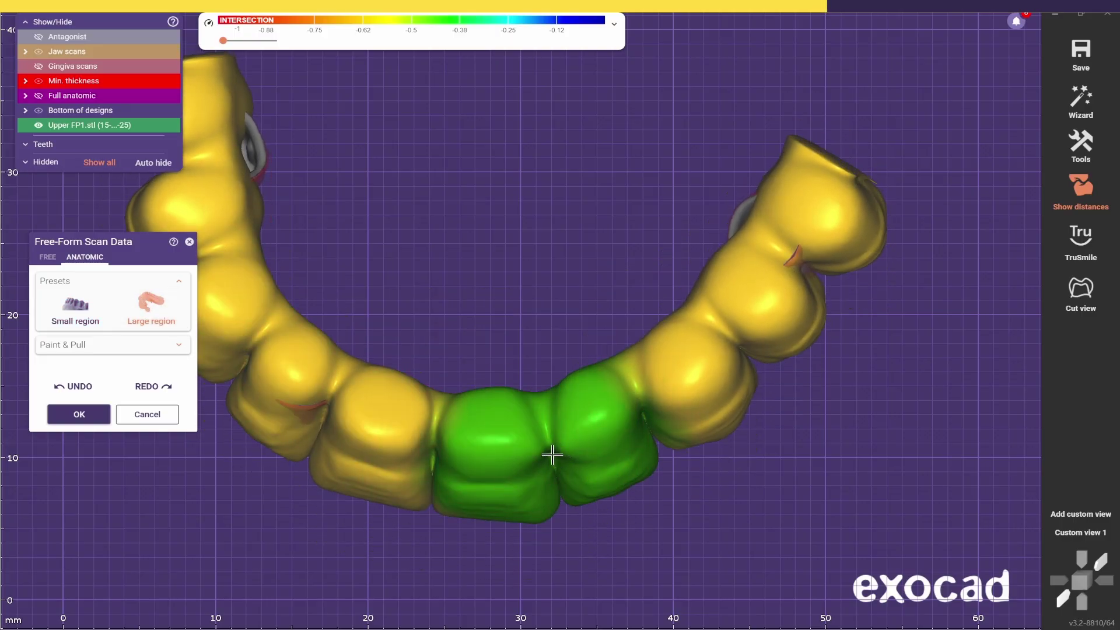
scroll(525, 472, "down", 3)
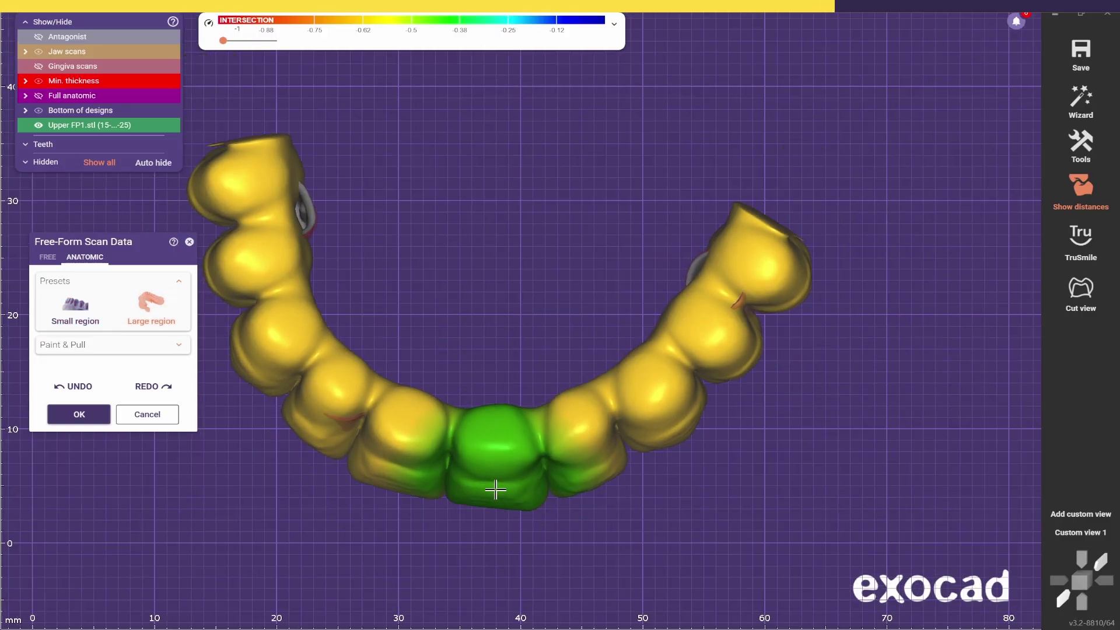
scroll(356, 417, "up", 4)
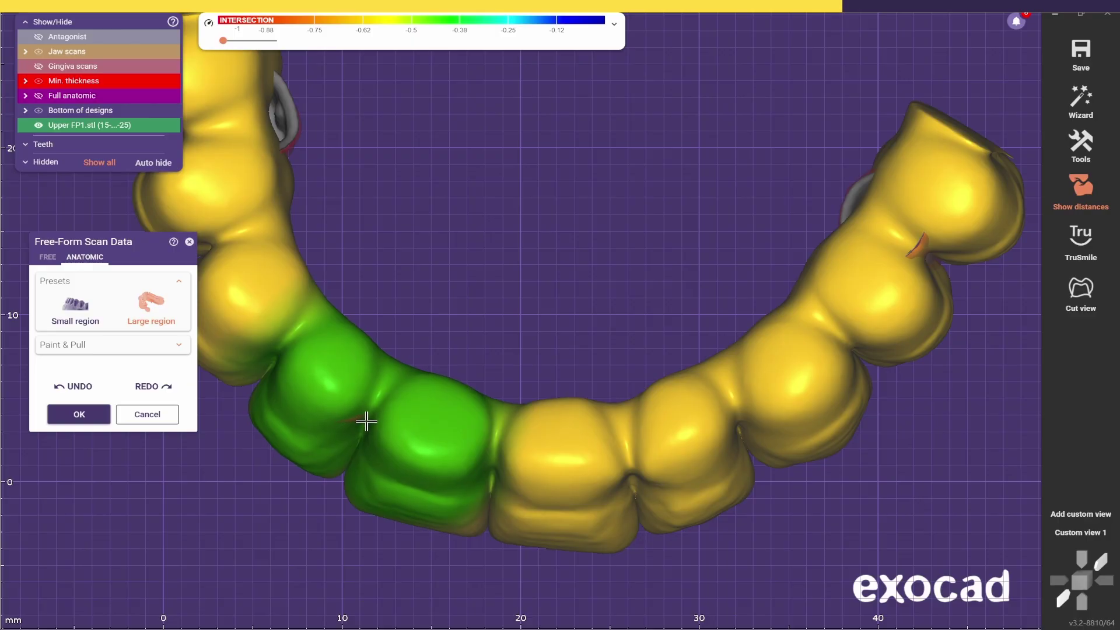
right_click_drag(366, 421, 147, 208)
scroll(580, 408, "up", 3)
right_click_drag(581, 408, 538, 408)
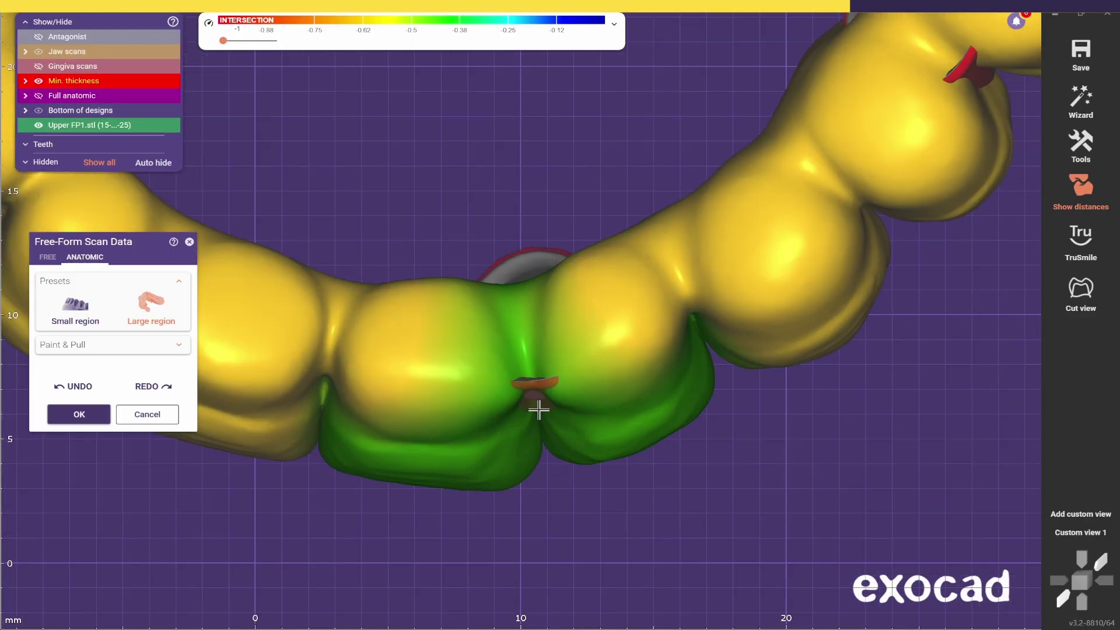
scroll(530, 376, "up", 2)
scroll(552, 402, "down", 3)
scroll(383, 315, "up", 2)
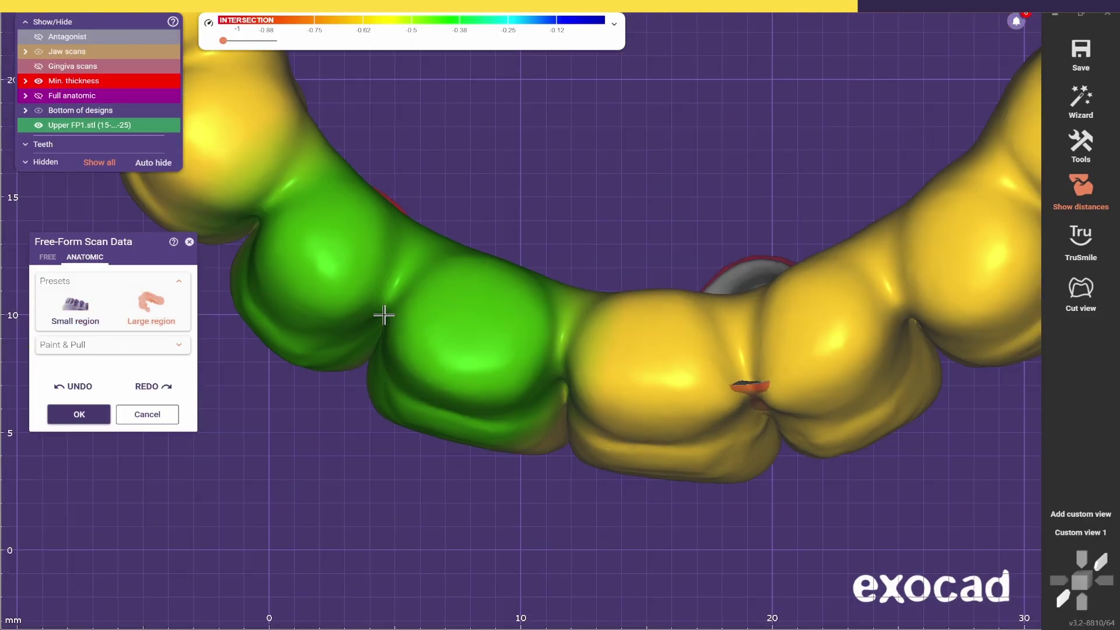
scroll(650, 376, "down", 2)
right_click_drag(933, 170, 838, 270)
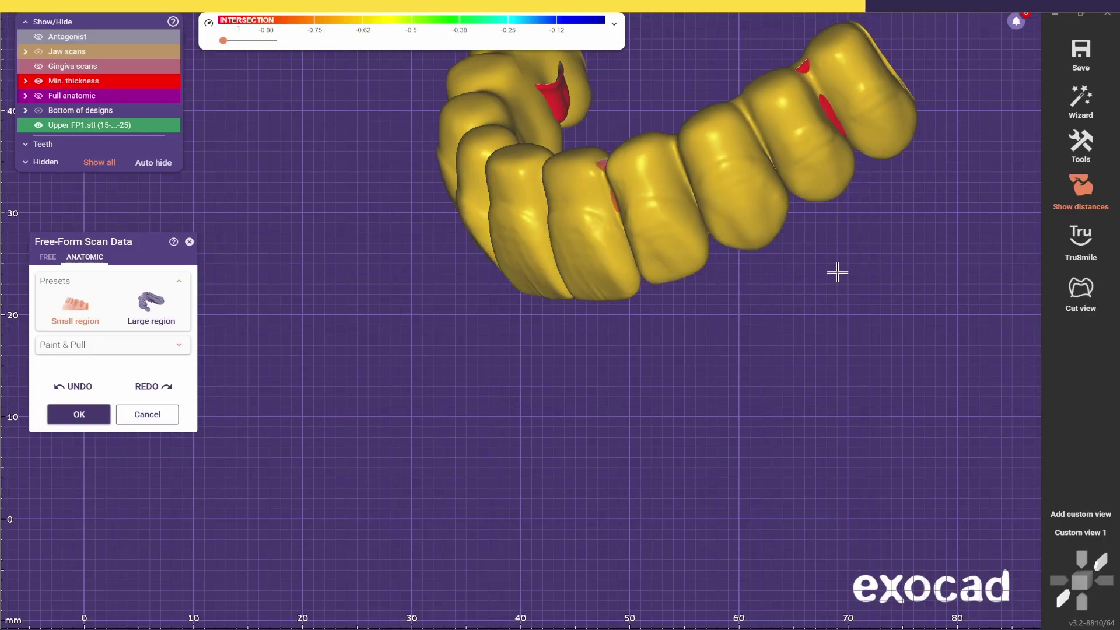
scroll(852, 256, "up", 3)
Switch to free sculpting and try a different brush on the scan beside the last crown.
key("1")
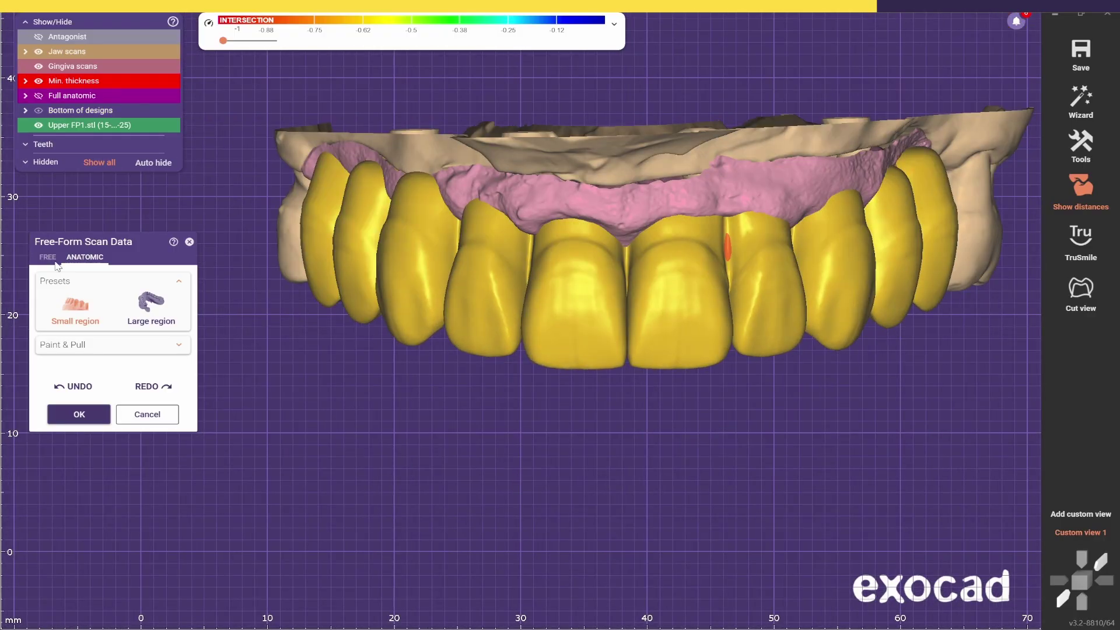
left_click(52, 258)
scroll(683, 265, "up", 2)
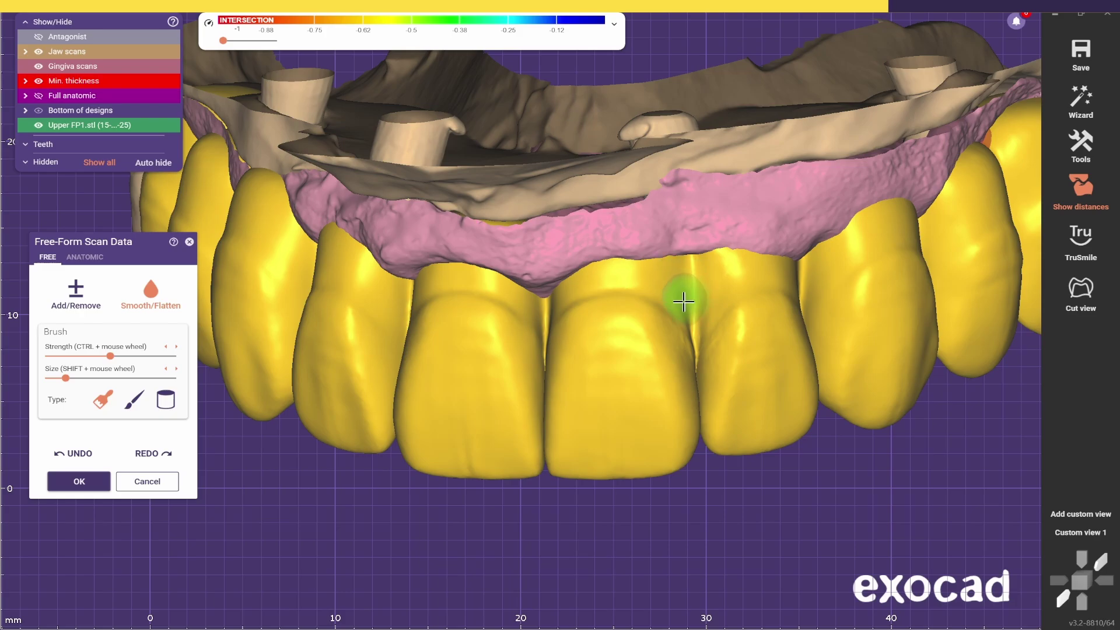
scroll(686, 336, "down", 3)
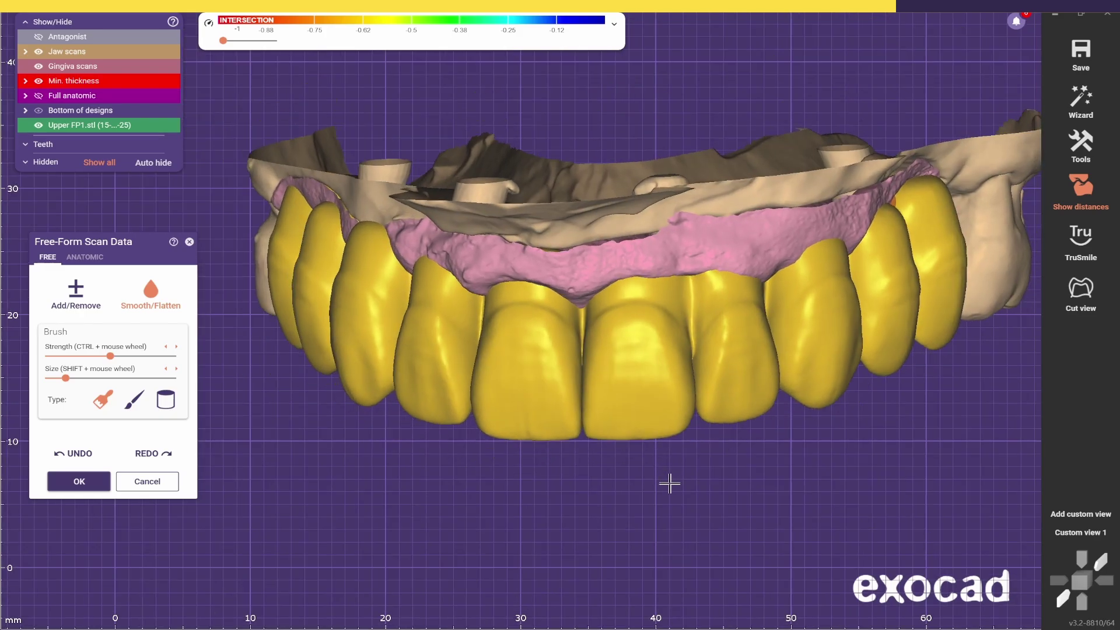
left_click(134, 399)
scroll(657, 380, "up", 4)
scroll(657, 379, "up", 3, "shift")
scroll(665, 350, "down", 4)
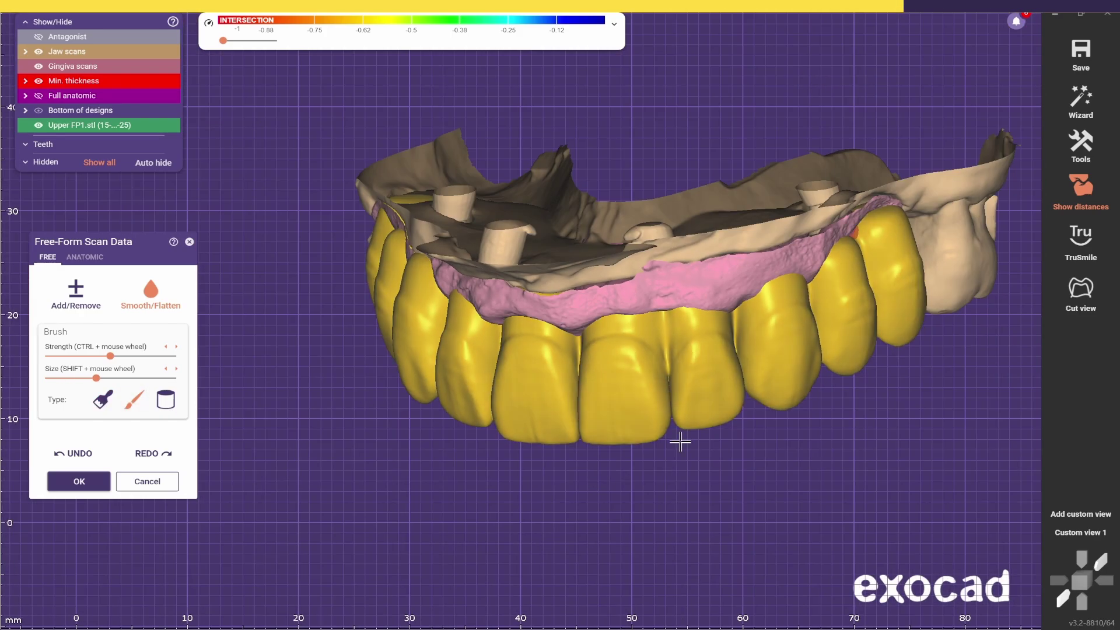
mouse_move(681, 440)
right_mouse_down()
mouse_move(733, 465)
mouse_move(542, 324)
mouse_move(624, 345)
right_mouse_up()
scroll(625, 345, "up", 1, "ctrl")
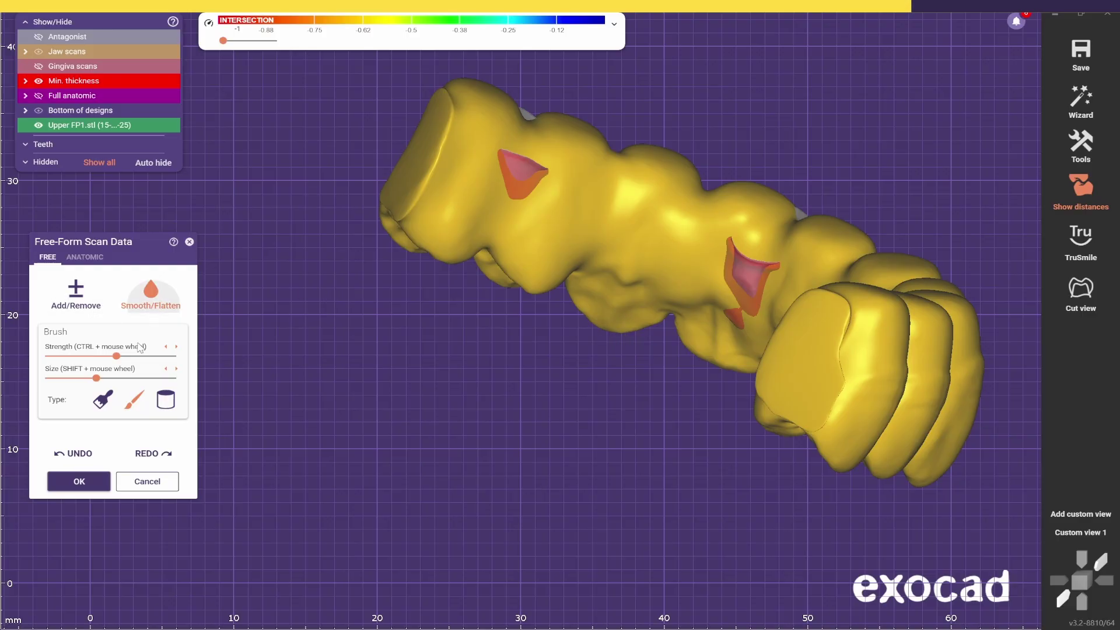
Return to the original brush and work the scan from an oblique side view.
left_click(103, 400)
scroll(521, 150, "up", 3, "shift")
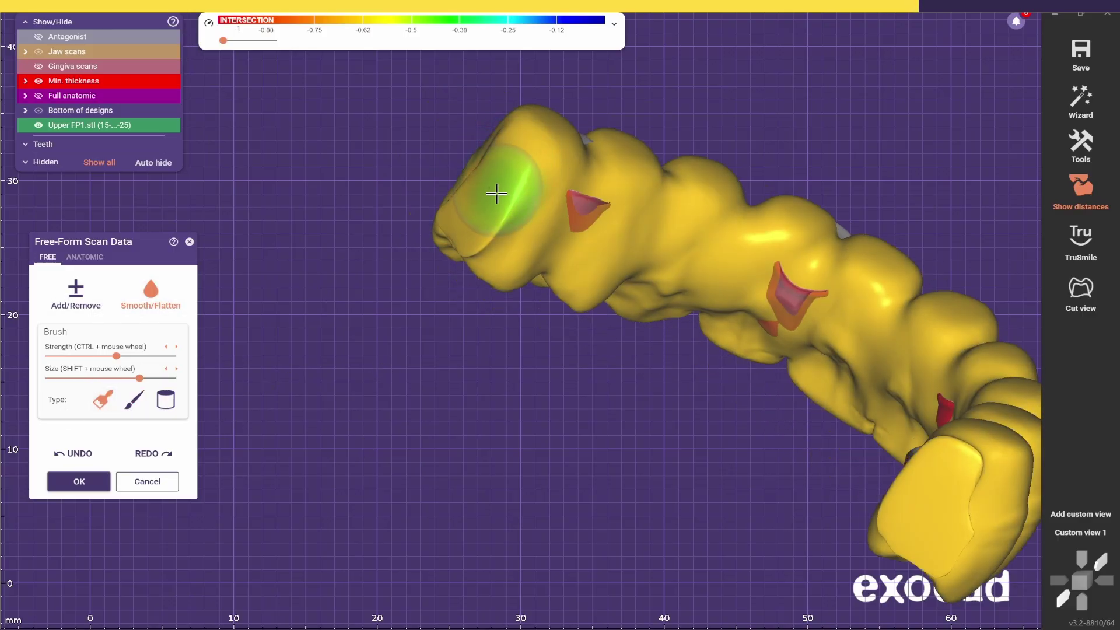
scroll(563, 350, "down", 3)
scroll(731, 309, "up", 3)
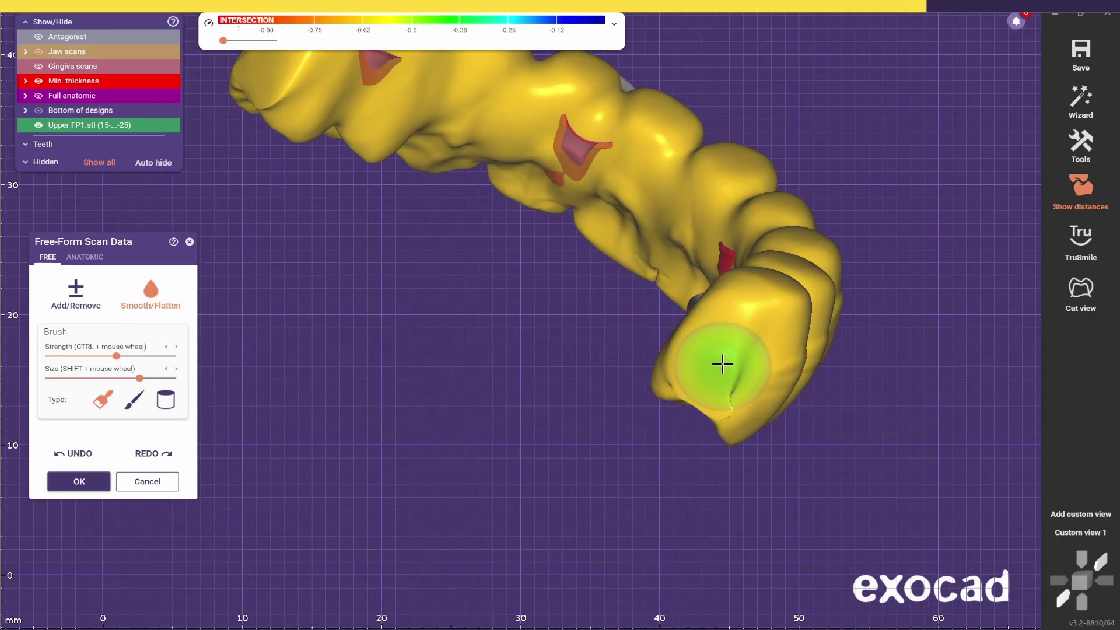
scroll(659, 356, "down", 3)
right_click_drag(608, 343, 408, 301)
scroll(408, 300, "up", 4)
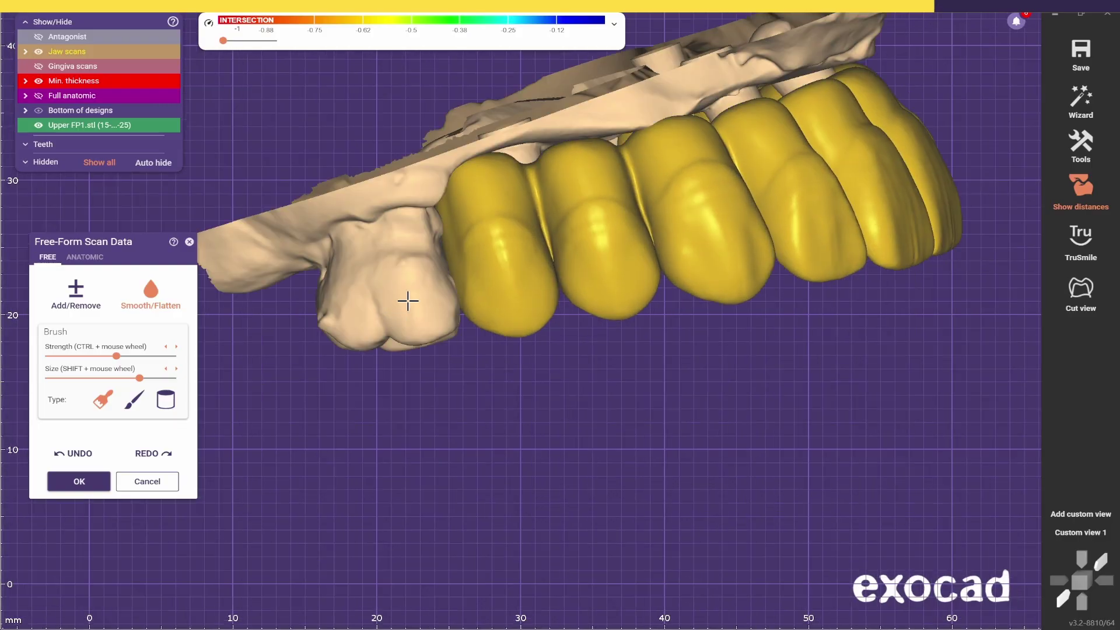
scroll(461, 268, "up", 2)
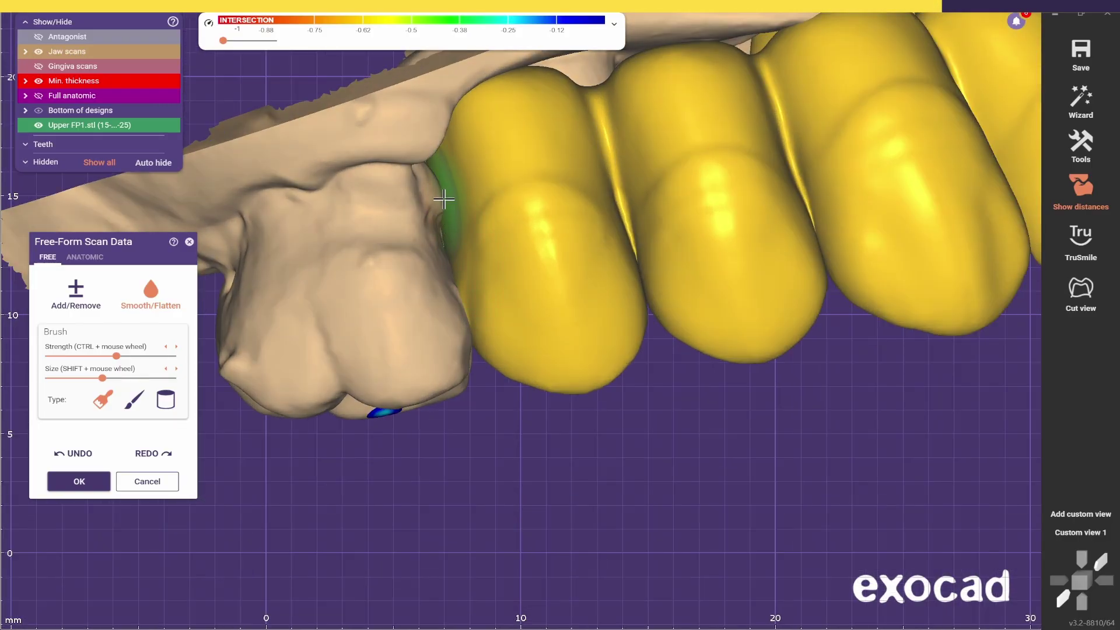
scroll(434, 200, "up", 2)
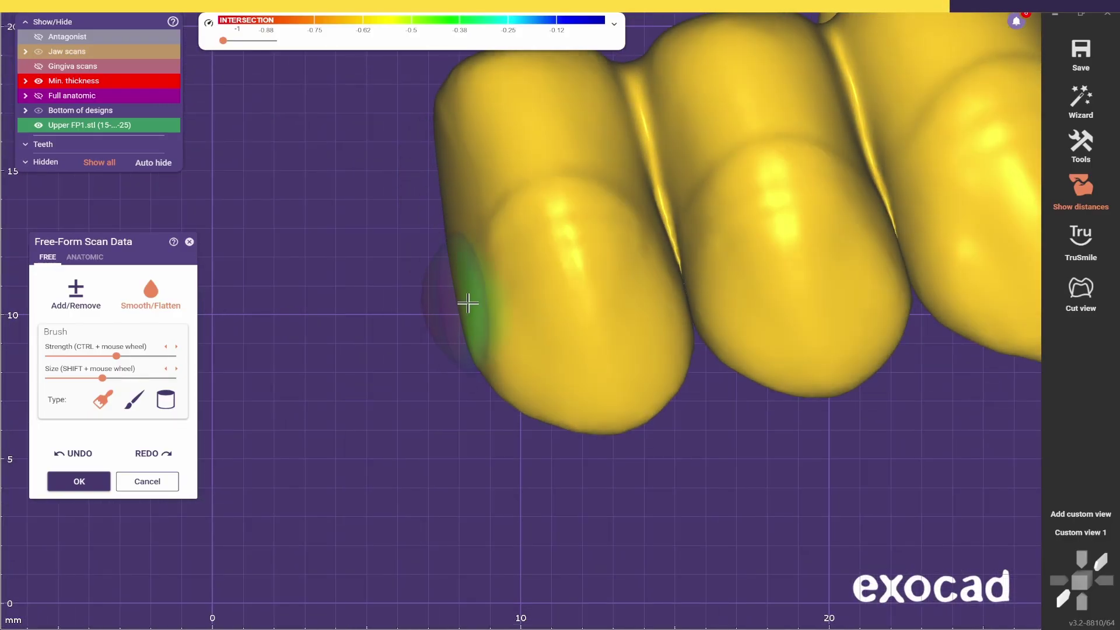
scroll(437, 320, "down", 2, "shift")
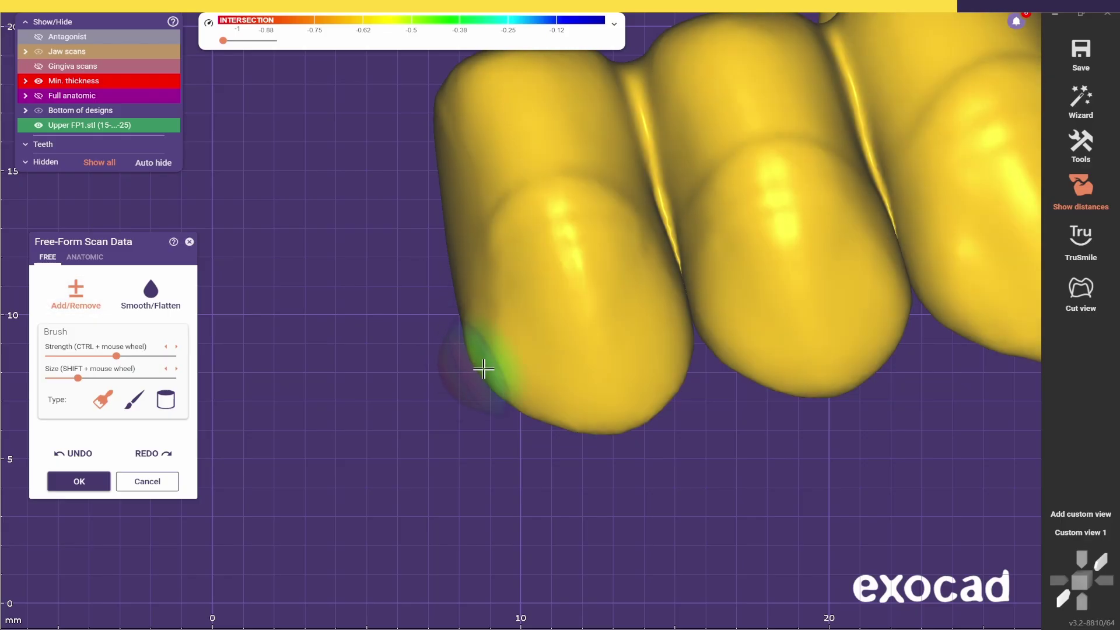
scroll(462, 345, "up", 1)
scroll(465, 328, "up", 1, "shift")
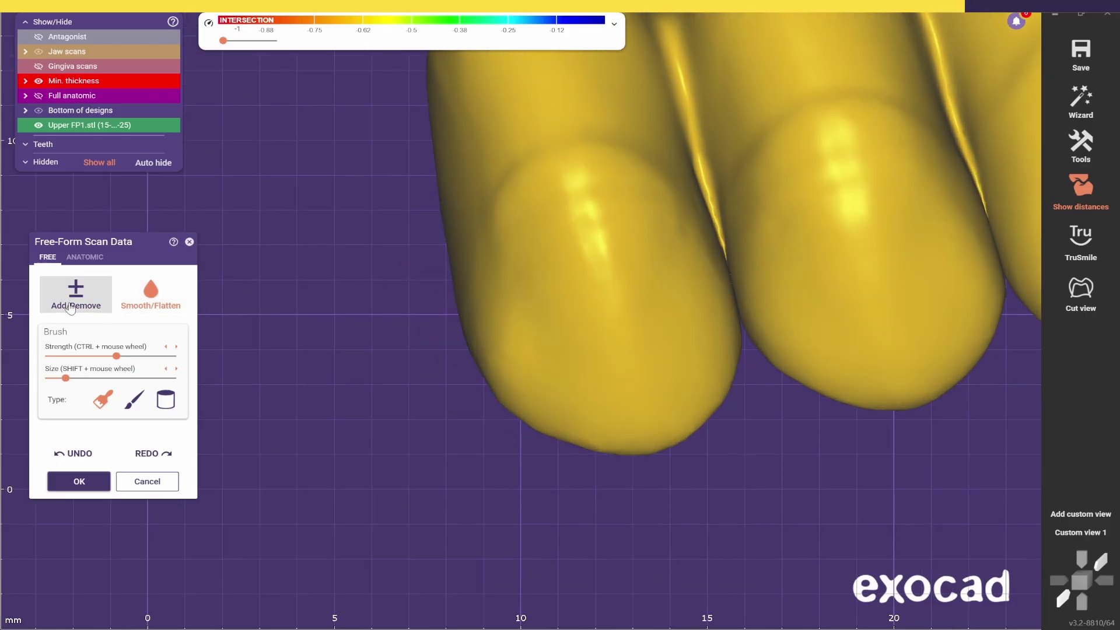
scroll(442, 253, "down", 2)
Review the whole arch and apply the scan-data edits with OK.
mouse_move(442, 253)
right_mouse_down()
mouse_move(395, 412)
mouse_move(382, 313)
mouse_move(595, 380)
mouse_move(562, 455)
mouse_move(680, 450)
mouse_move(706, 364)
right_mouse_up()
scroll(383, 313, "up", 1)
scroll(706, 365, "up", 2, "shift")
scroll(593, 370, "down", 1)
right_click_drag(593, 370, 500, 401)
scroll(459, 392, "up", 2)
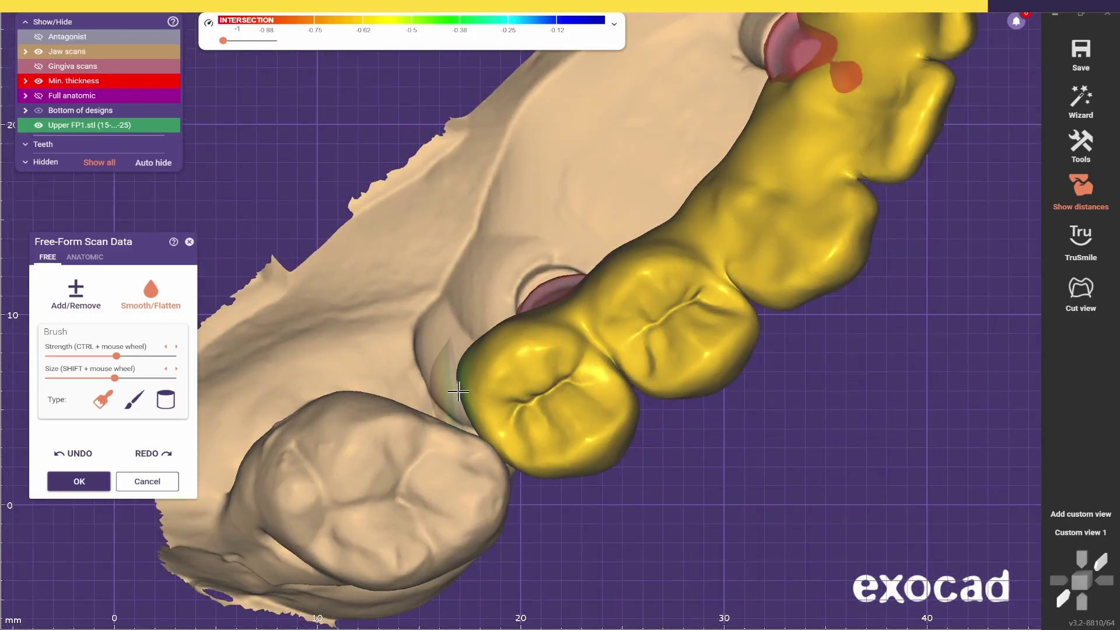
scroll(490, 332, "down", 5)
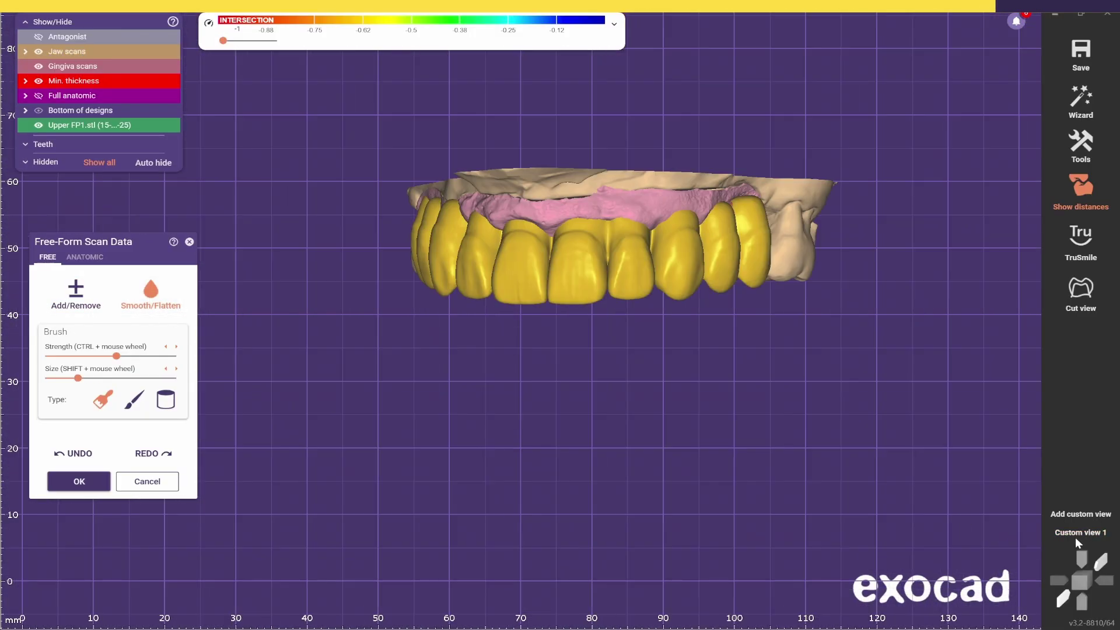
left_click(79, 481)
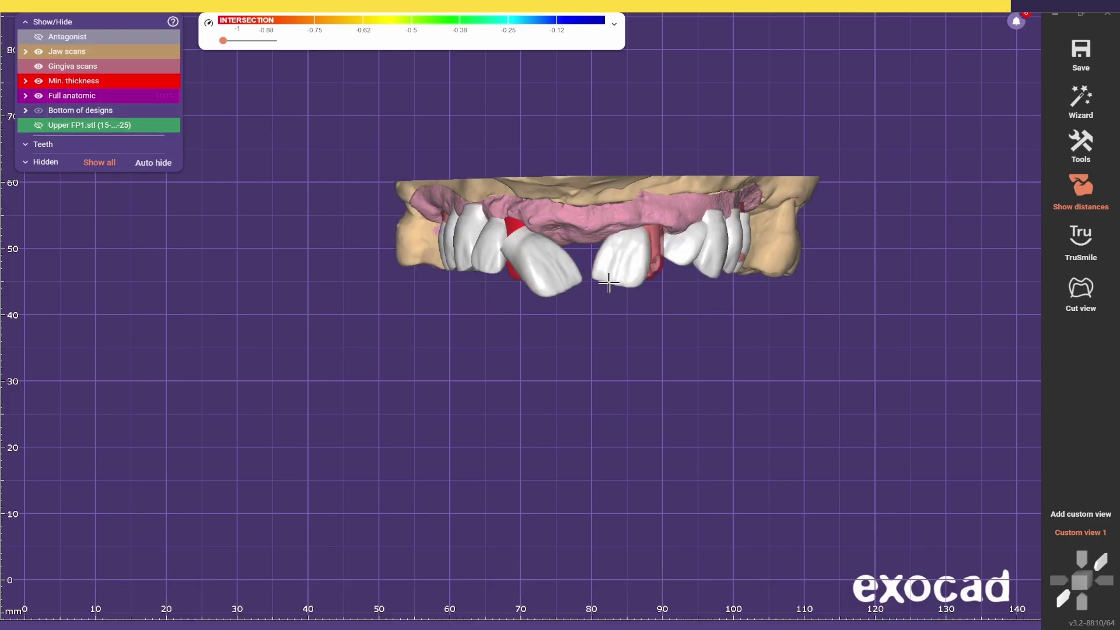
Delete the crown and pontic reconstructions and make Upper FP1.stl visible.
right_click(411, 382)
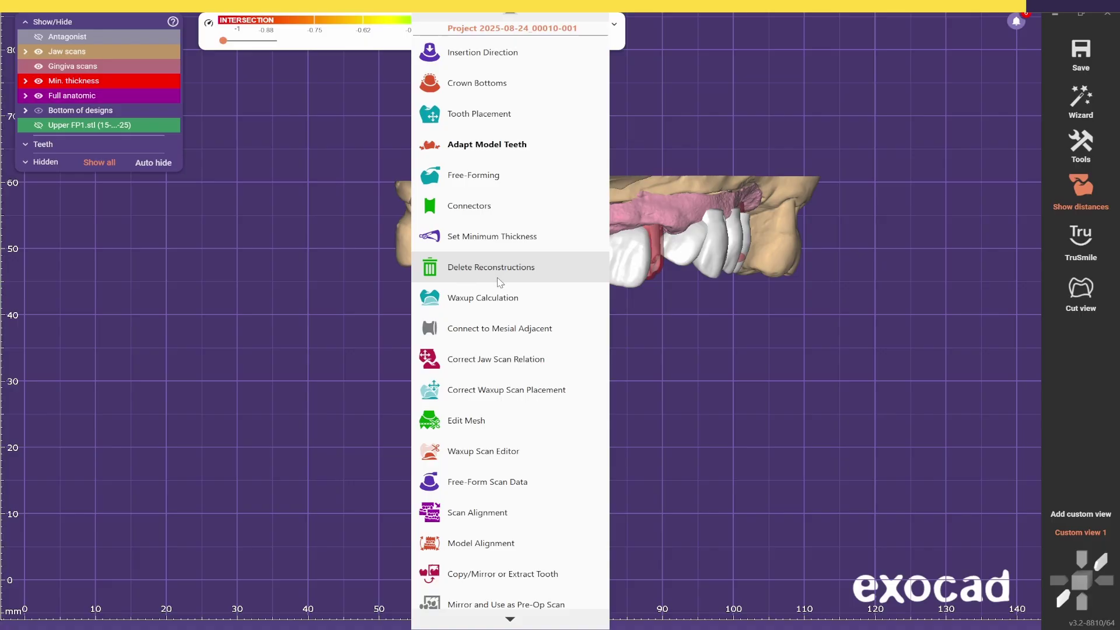
left_click(475, 269)
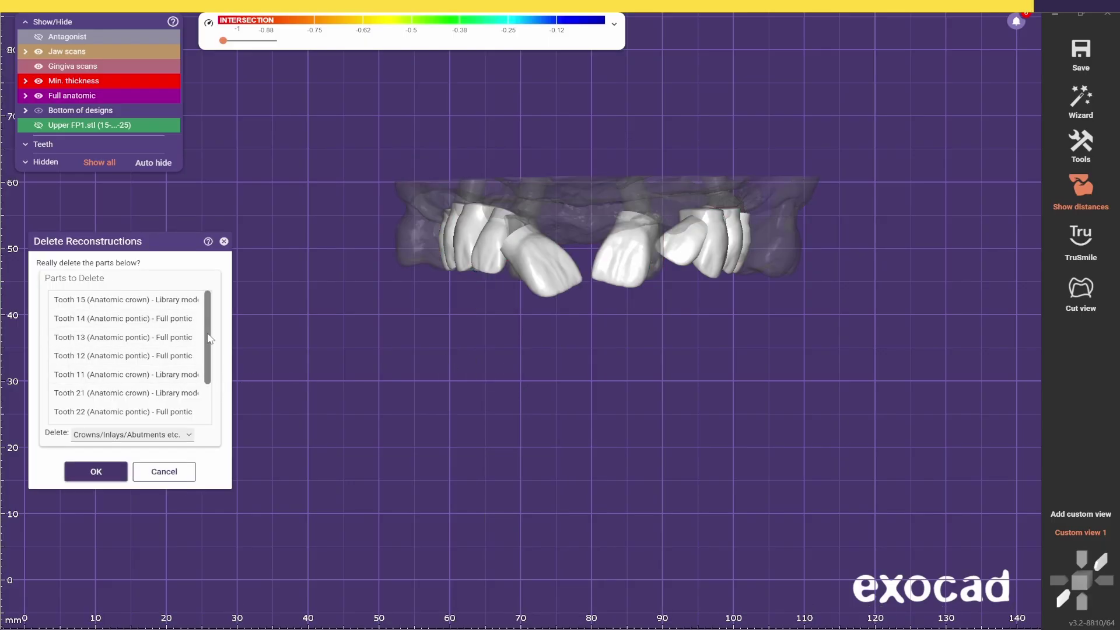
scroll(201, 356, "up", 3)
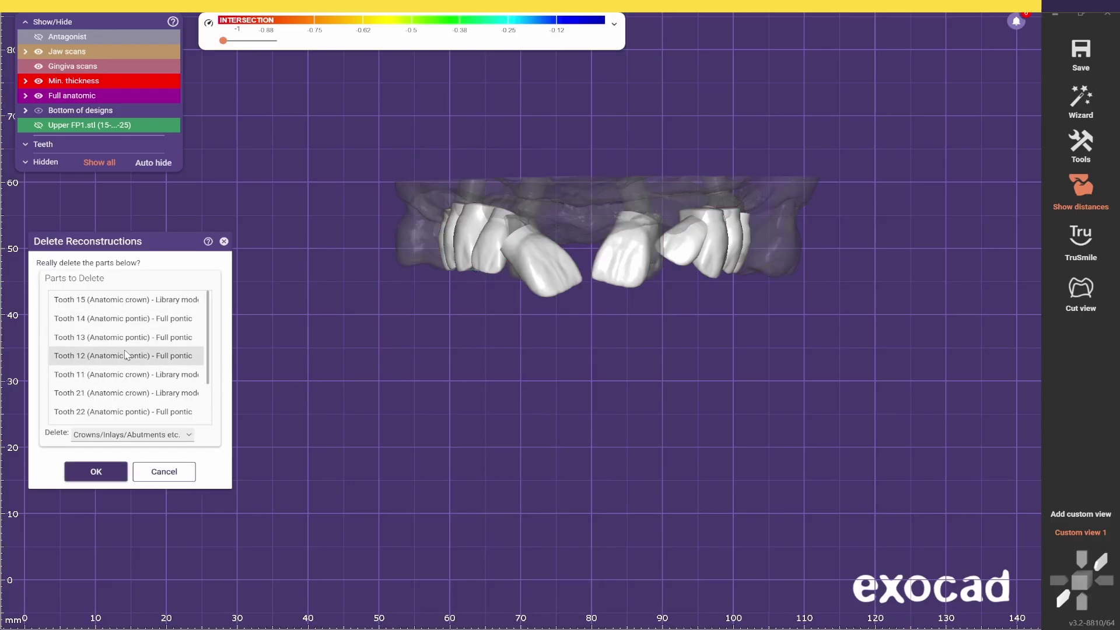
left_click(95, 473)
left_click(99, 111)
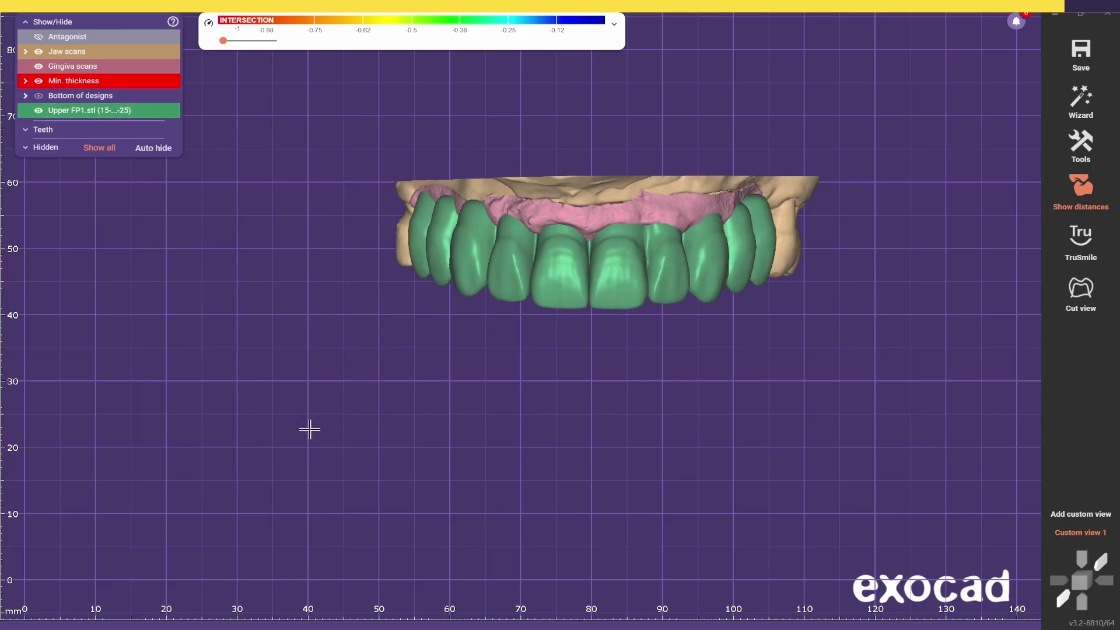
Run Waxup Calculation from the viewport's expert tools menu.
right_click(319, 330)
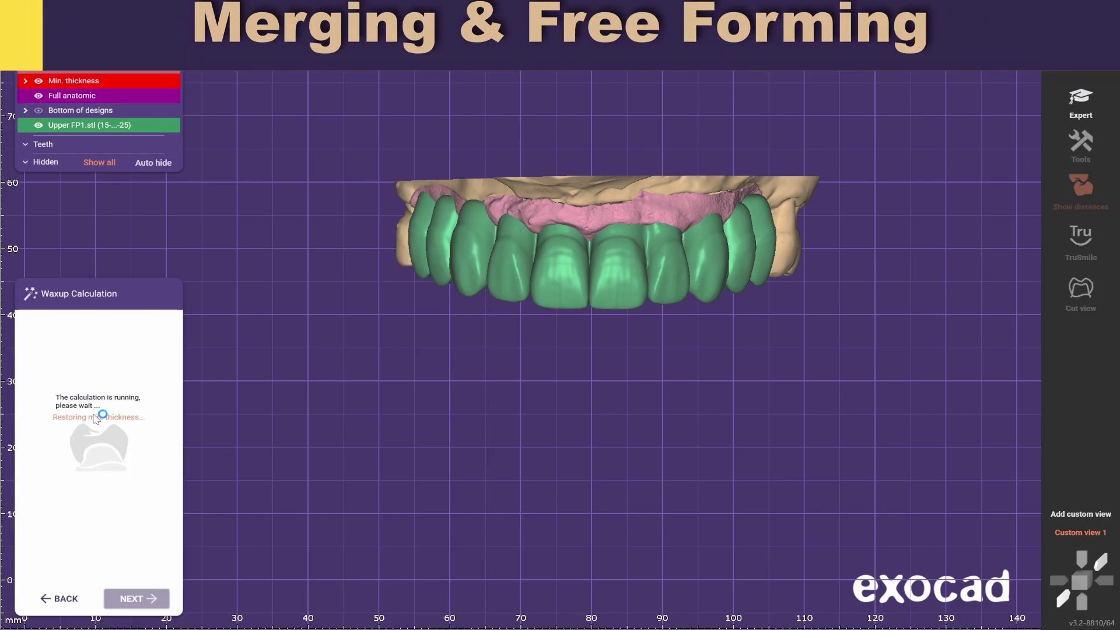
Use the free Add/Remove brush on the central incisor embrasure, viewed occlusally.
scroll(588, 296, "up", 3)
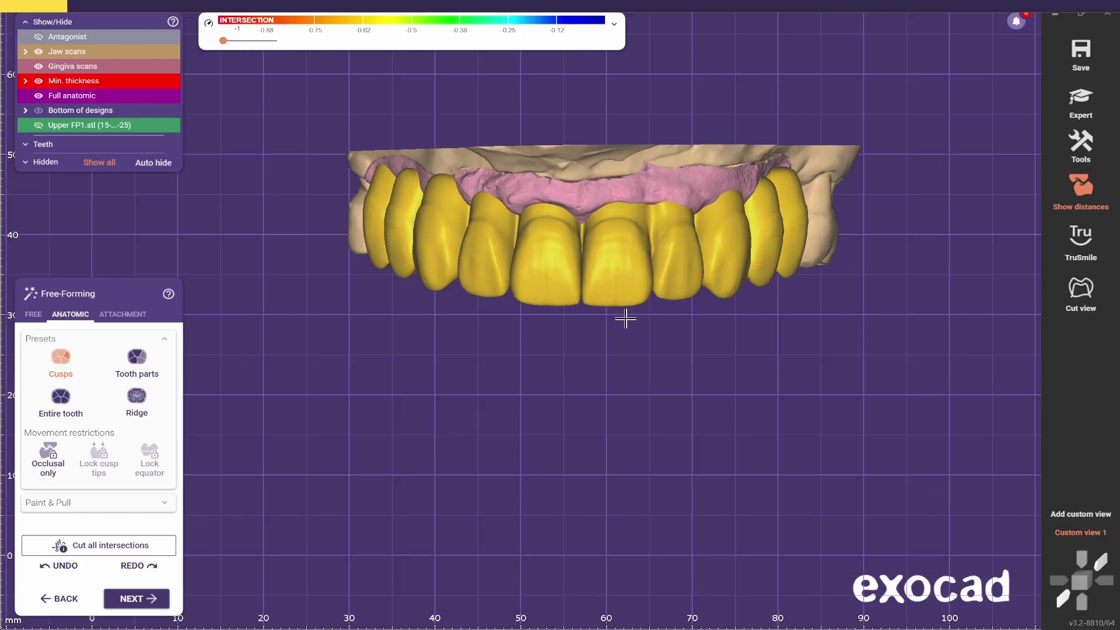
left_click(34, 314)
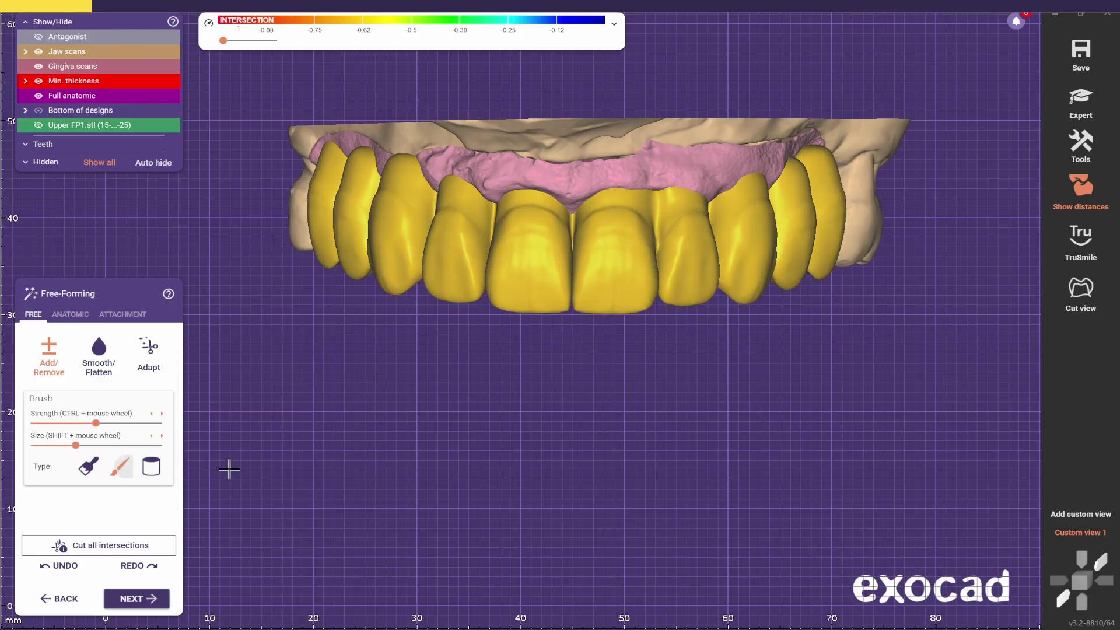
scroll(563, 251, "up", 4)
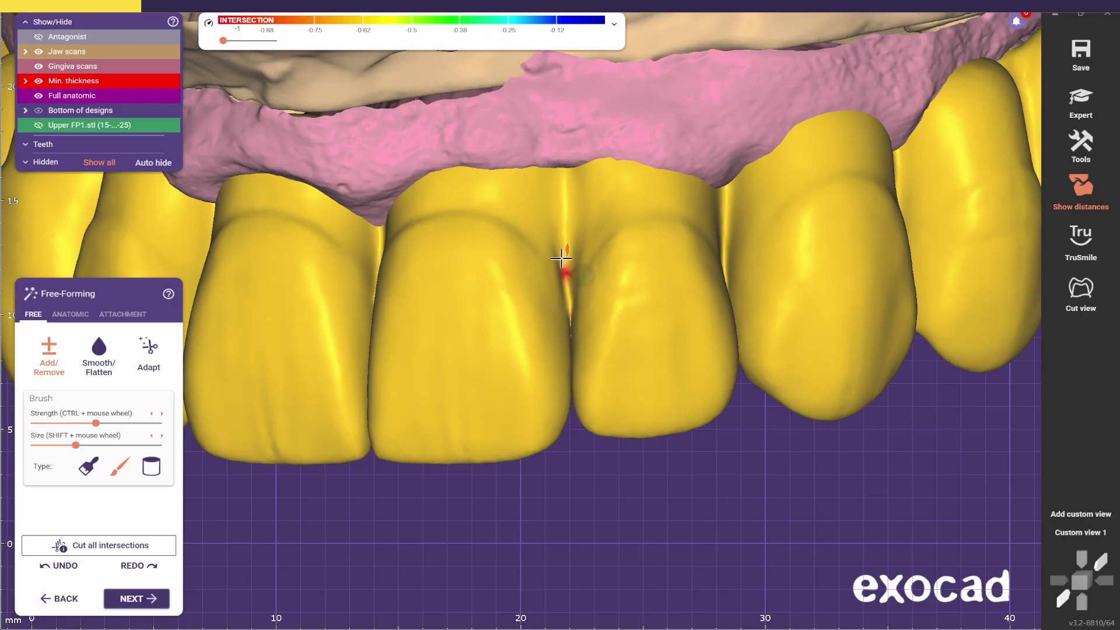
scroll(565, 253, "down", 5)
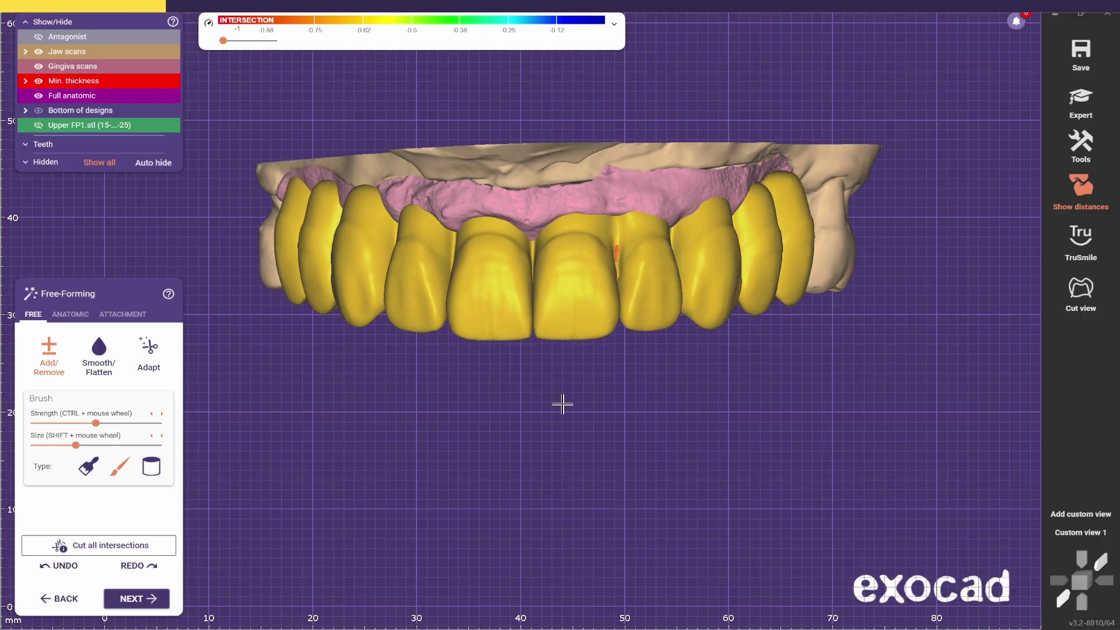
scroll(618, 265, "up", 6)
scroll(435, 379, "down", 3, "shift")
scroll(435, 379, "down", 5, "ctrl")
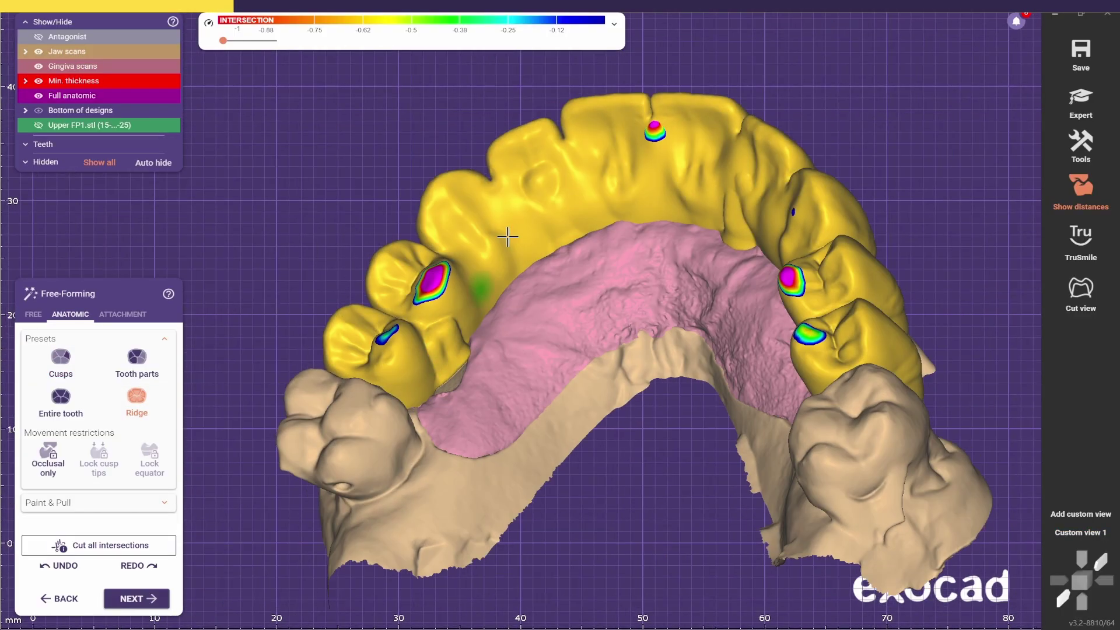
right_click_drag(507, 236, 550, 322)
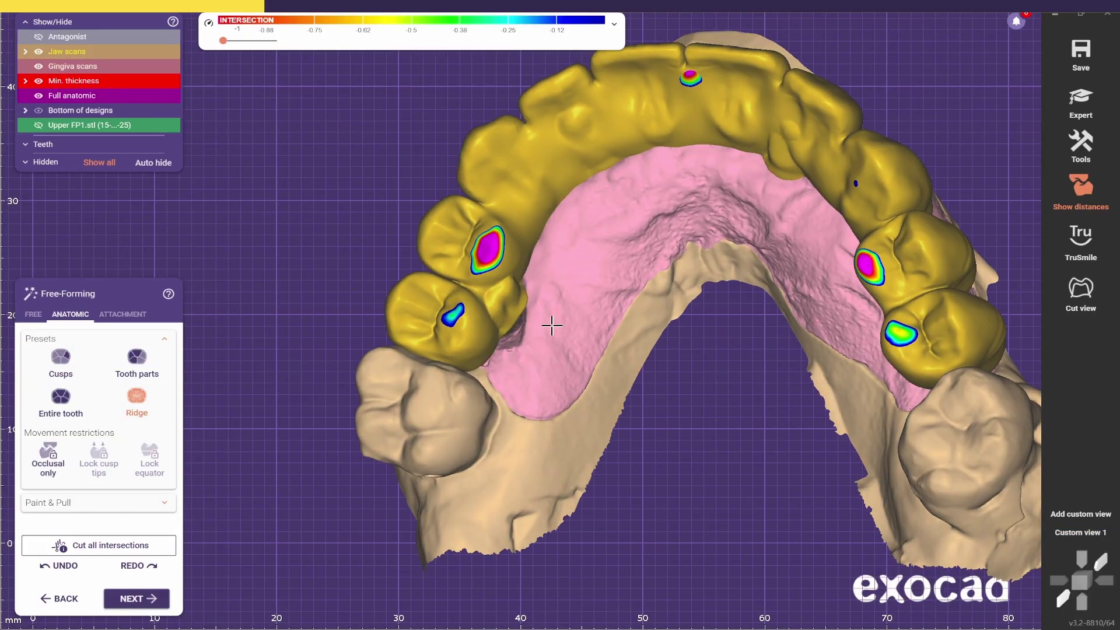
Brush the palatal side of the bridge with the free sculpting tools.
left_click(34, 314)
mouse_move(408, 374)
right_mouse_down()
mouse_move(457, 398)
mouse_move(542, 364)
right_mouse_up()
scroll(456, 399, "down", 2, "shift")
scroll(502, 379, "down", 1, "shift")
scroll(531, 344, "up", 4, "ctrl")
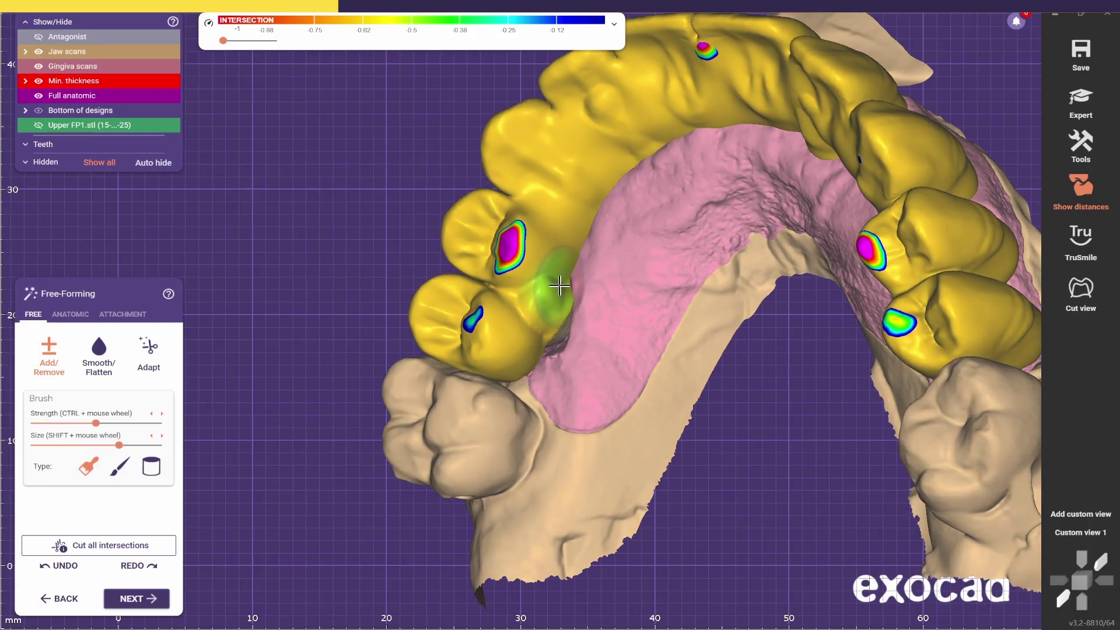
scroll(535, 318, "down", 2, "shift")
scroll(477, 336, "up", 2)
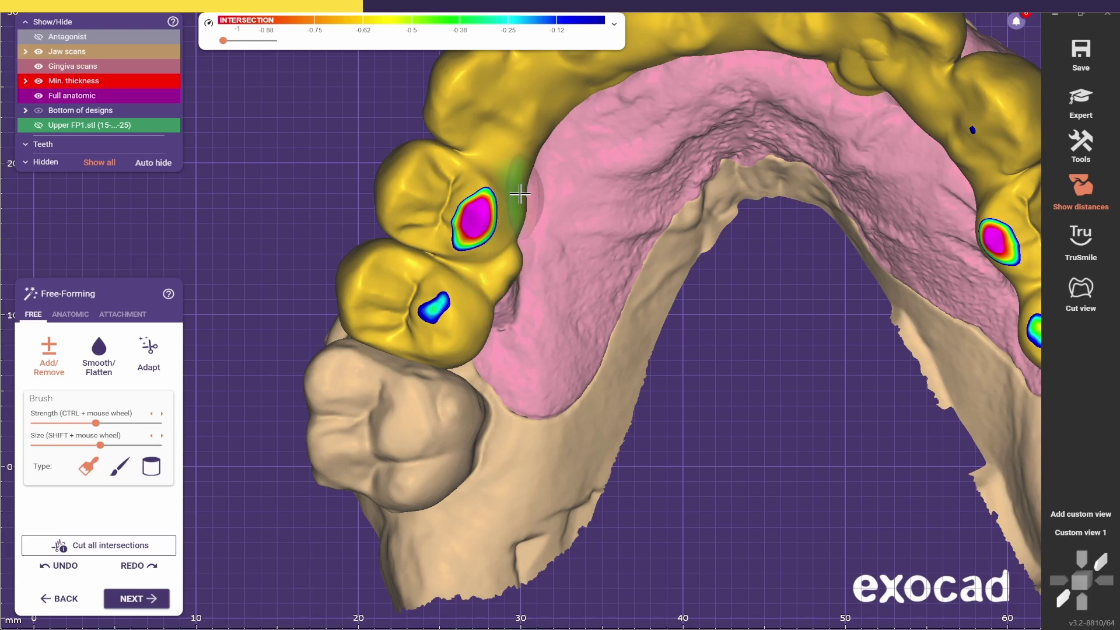
scroll(608, 93, "up", 6, "shift")
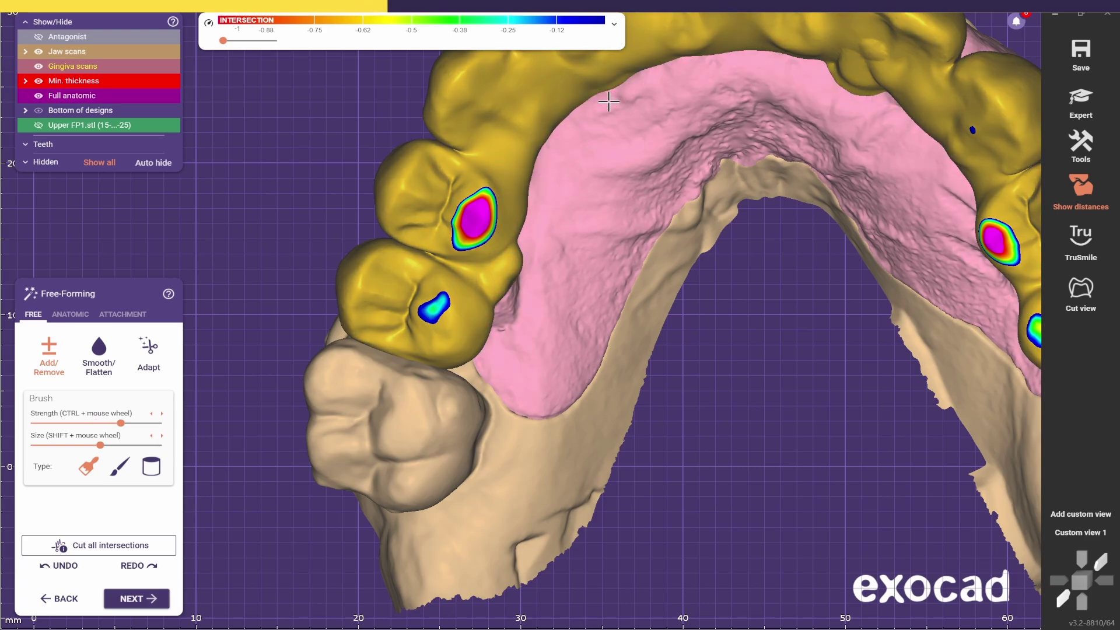
scroll(613, 82, "up", 5, "ctrl")
Orbit the arch to inspect the crown undersides and abutment region.
middle_click_drag(737, 115, 751, 207)
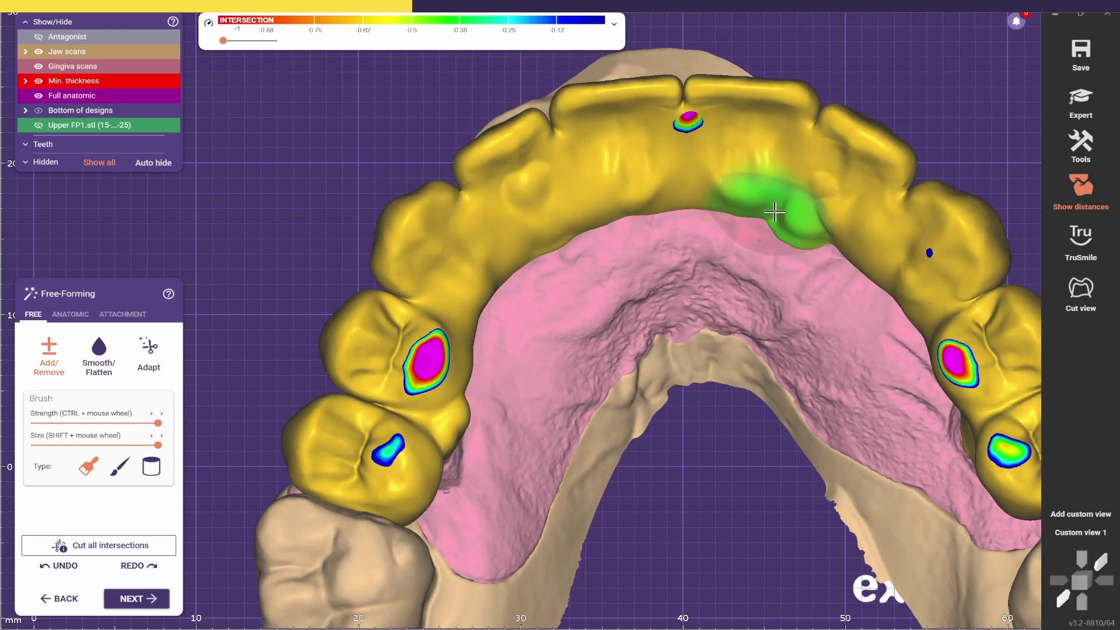
middle_click_drag(796, 245, 808, 238)
right_click_drag(860, 370, 728, 498)
scroll(695, 290, "down", 3)
scroll(715, 280, "up", 5)
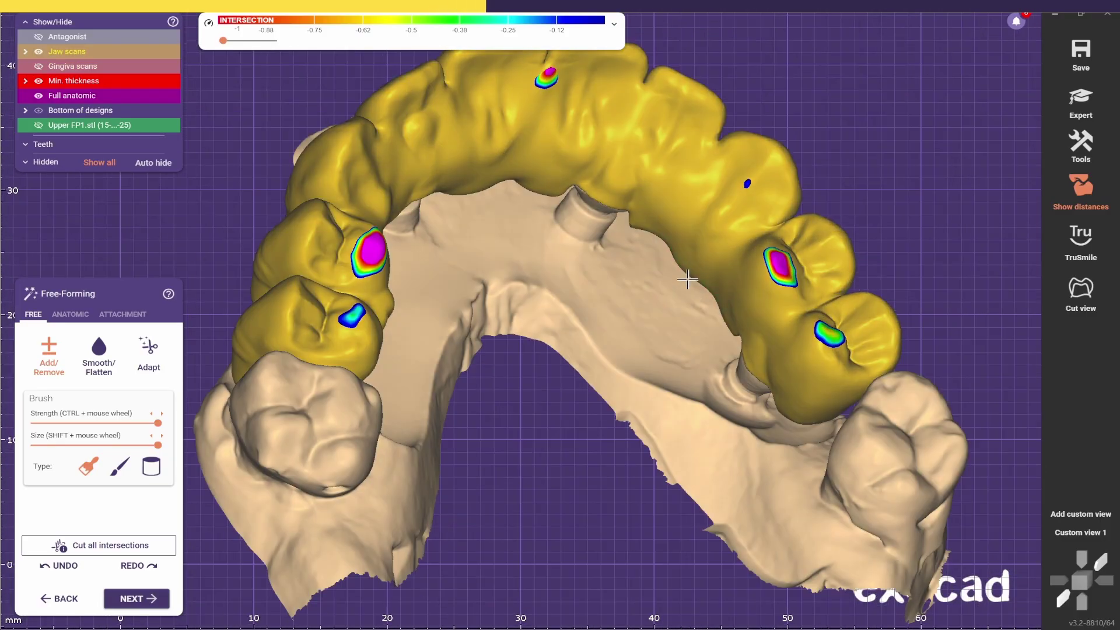
scroll(714, 280, "down", 2, "shift")
right_click_drag(666, 200, 631, 193)
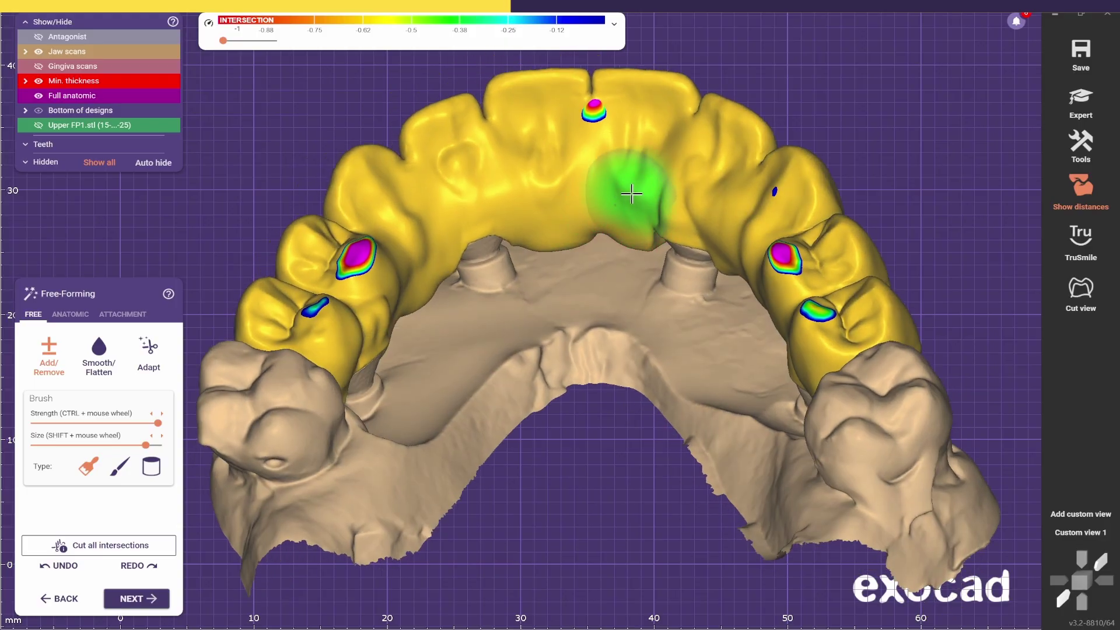
right_click_drag(509, 207, 512, 199)
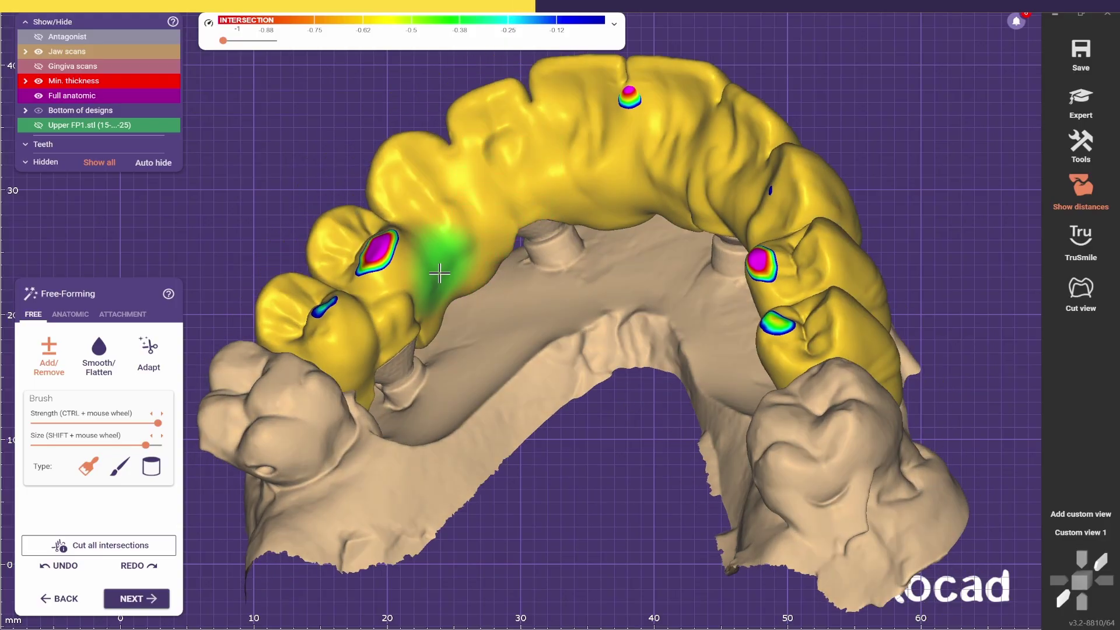
scroll(380, 344, "down", 2, "shift")
scroll(355, 349, "up", 2)
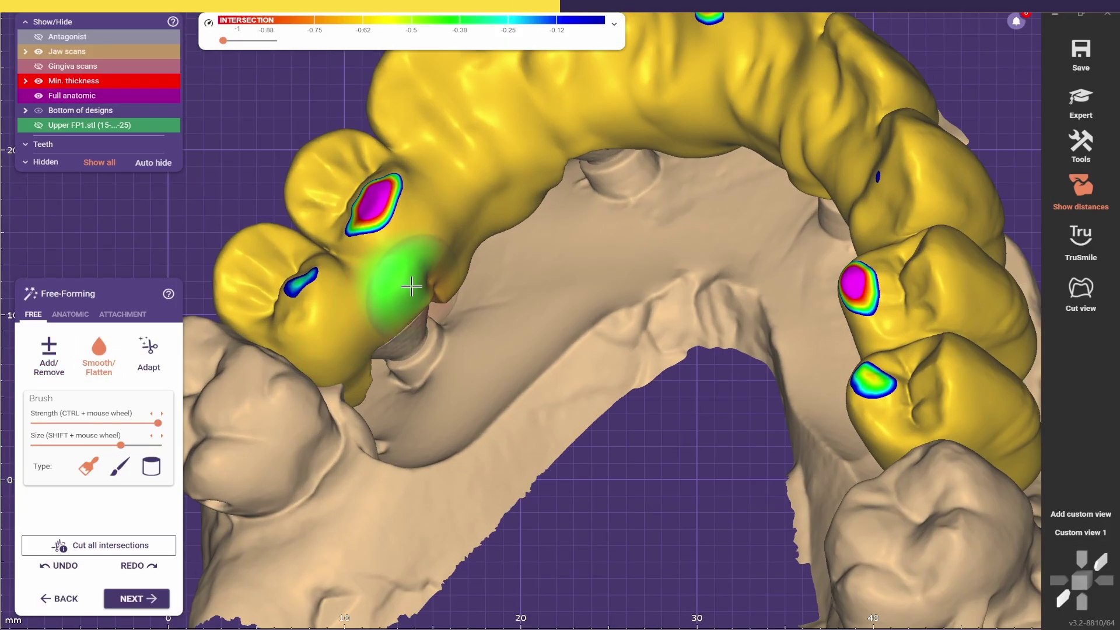
mouse_move(550, 138)
right_mouse_down()
mouse_move(671, 195)
mouse_move(788, 296)
right_mouse_up()
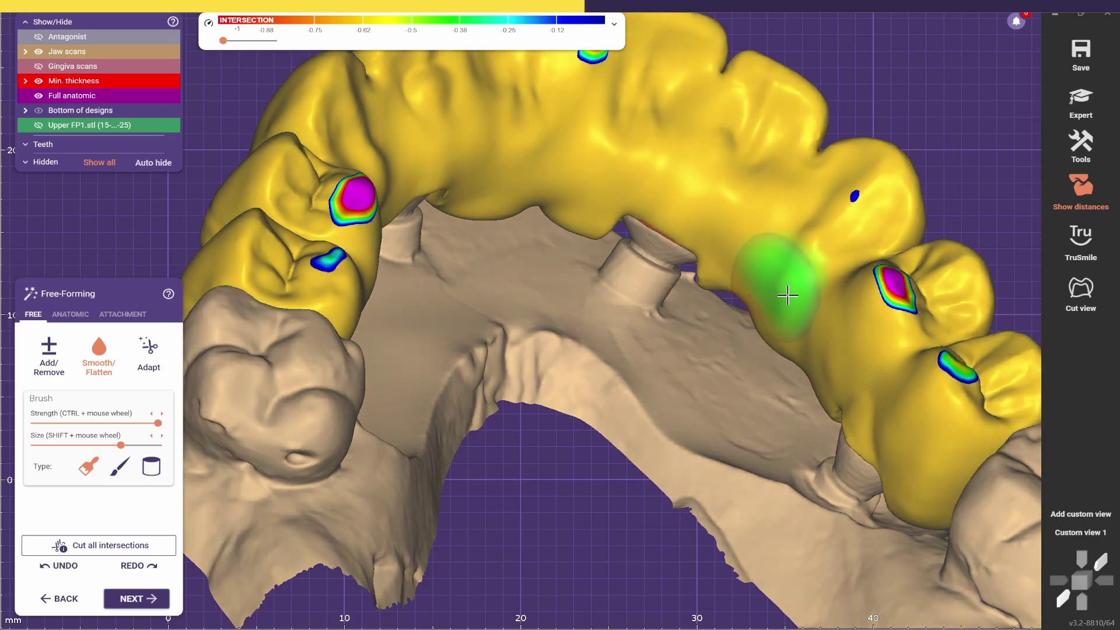
Return to the occlusal view with the antagonist and switch to the Add/Remove brush.
key("a")
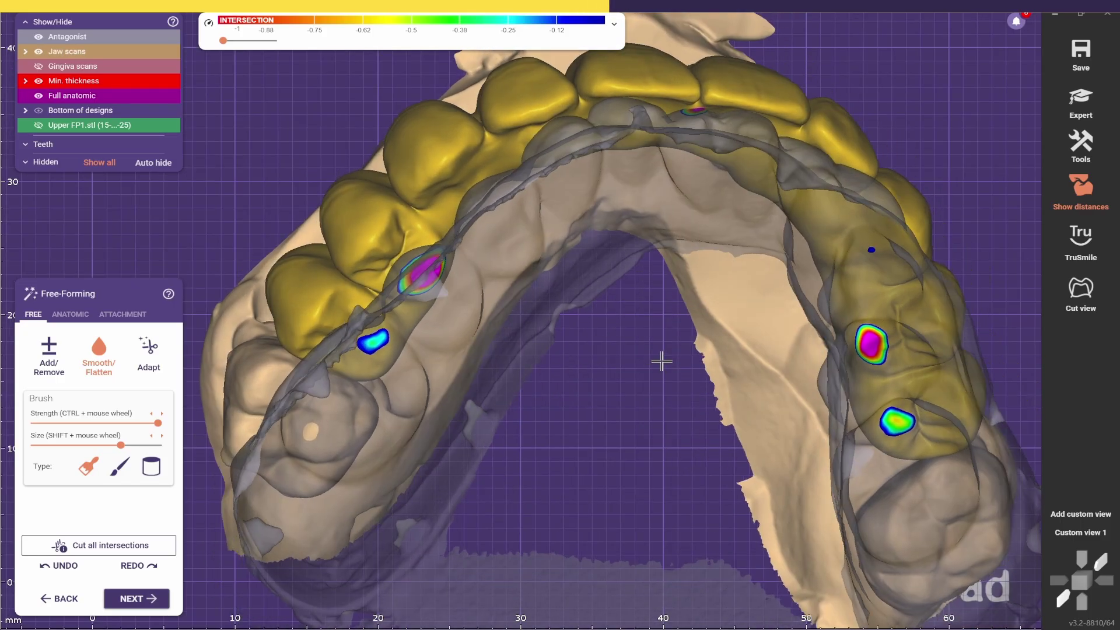
scroll(506, 241, "up", 3)
right_click_drag(506, 242, 576, 232)
key("a")
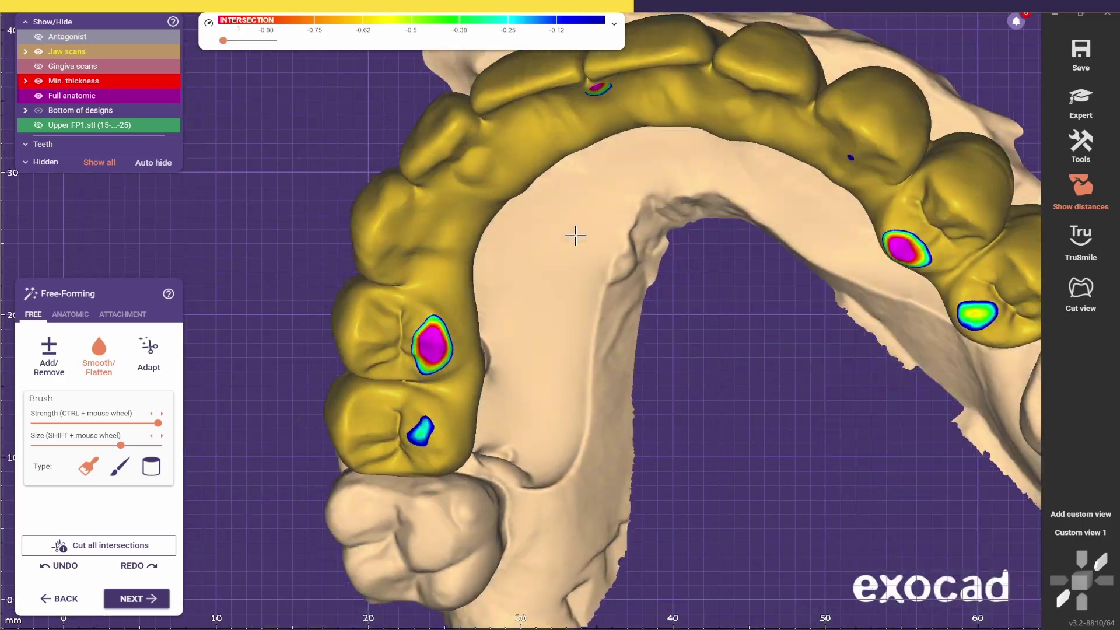
scroll(434, 281, "up", 5, "shift")
mouse_move(280, 382)
right_mouse_down()
mouse_move(434, 280)
mouse_move(466, 318)
right_mouse_up()
scroll(433, 288, "down", 2, "shift")
mouse_move(418, 267)
right_mouse_down()
mouse_move(451, 224)
mouse_move(426, 257)
right_mouse_up()
scroll(429, 280, "down", 2)
scroll(429, 280, "down", 2, "shift")
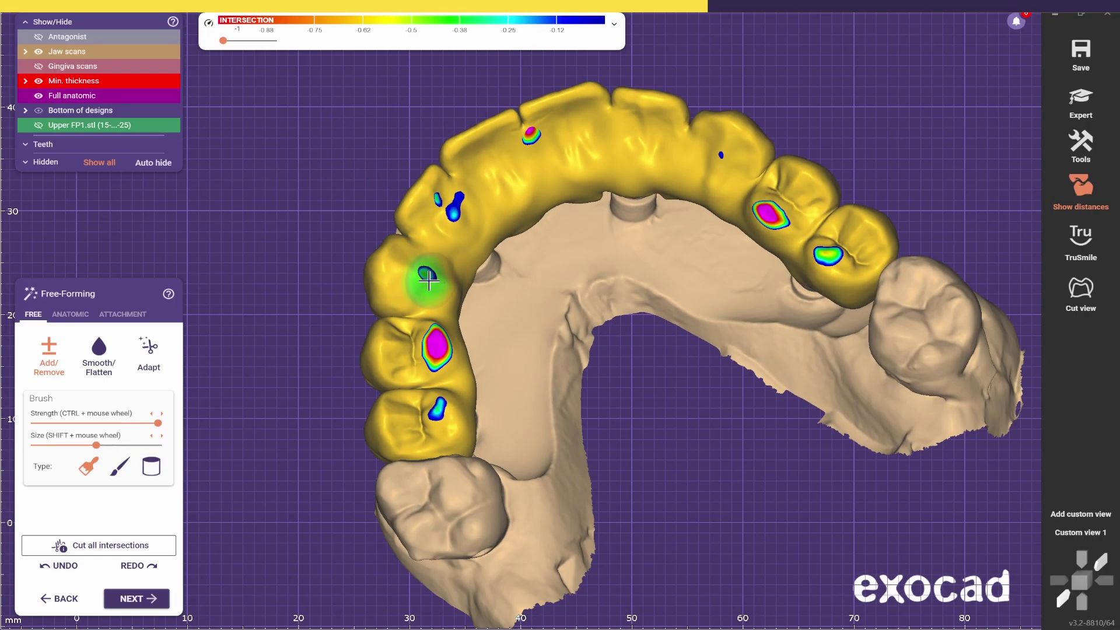
right_click_drag(430, 298, 525, 302)
Review the intersection spots from side and occlusal angles across the arch.
scroll(479, 187, "up", 1)
scroll(480, 187, "up", 2, "shift")
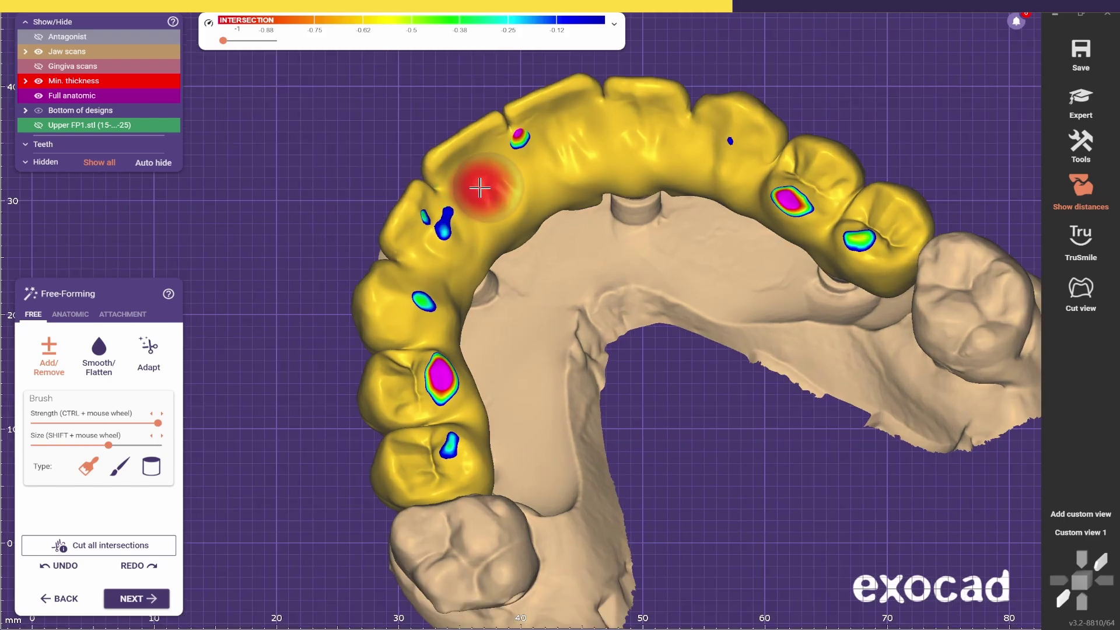
right_click_drag(485, 170, 598, 211)
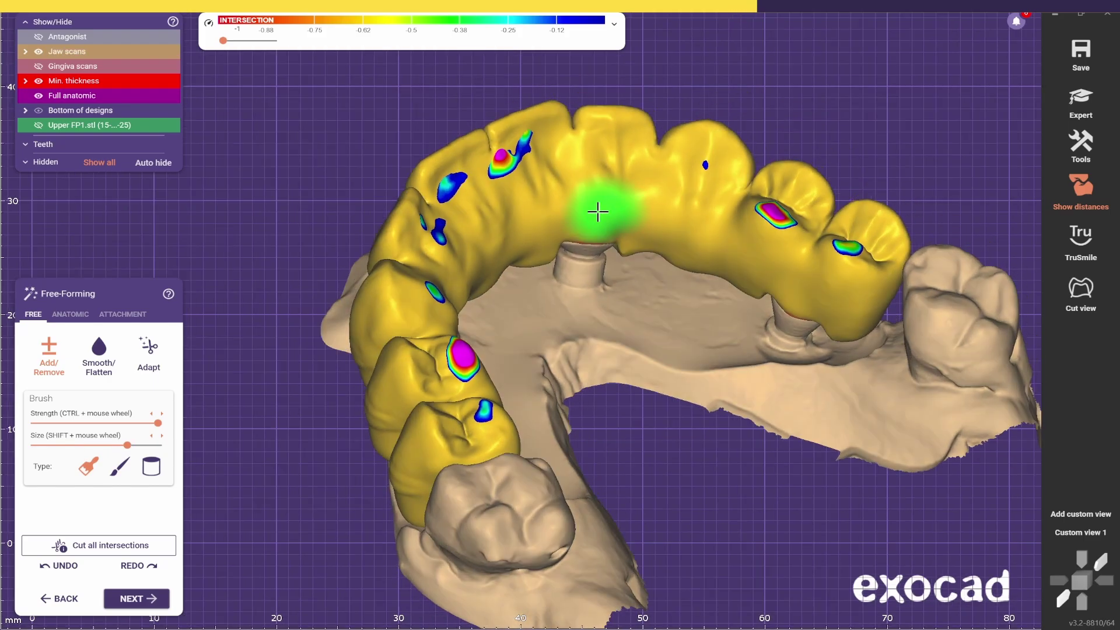
scroll(710, 165, "down", 3, "shift")
mouse_move(710, 215)
right_mouse_down()
mouse_move(710, 165)
mouse_move(412, 313)
right_mouse_up()
mouse_move(583, 90)
right_mouse_down()
mouse_move(550, 105)
mouse_move(689, 339)
right_mouse_up()
scroll(689, 339, "up", 2, "shift")
scroll(527, 445, "down", 2, "shift")
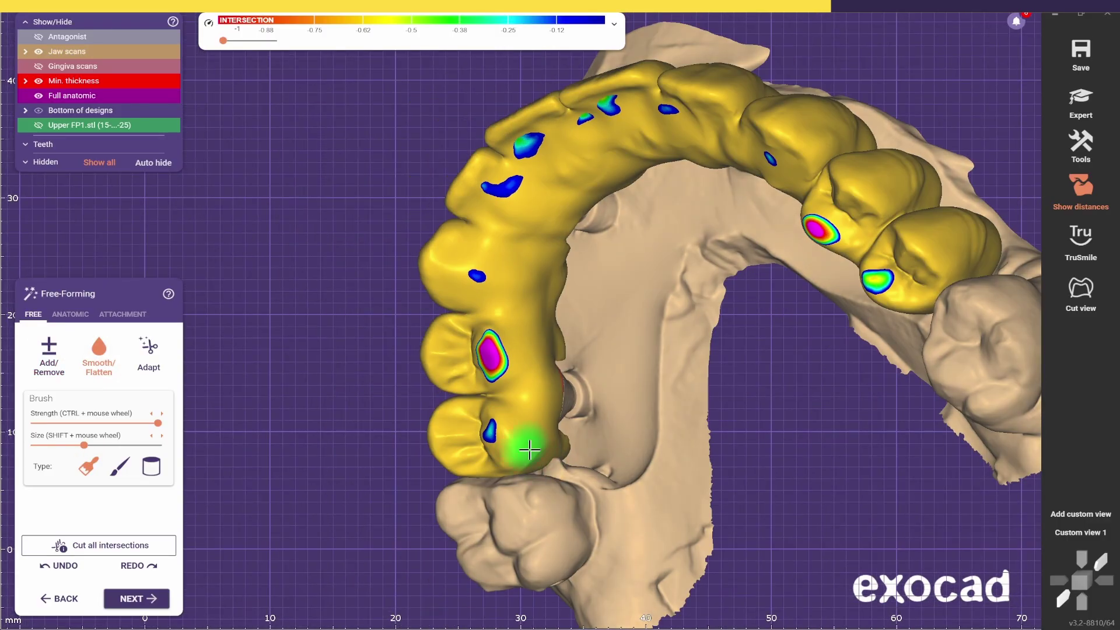
mouse_move(527, 445)
right_mouse_down()
mouse_move(573, 386)
mouse_move(558, 310)
mouse_move(469, 157)
mouse_move(532, 230)
mouse_move(453, 268)
mouse_move(430, 165)
mouse_move(531, 327)
mouse_move(615, 382)
right_mouse_up()
scroll(430, 165, "down", 3, "shift")
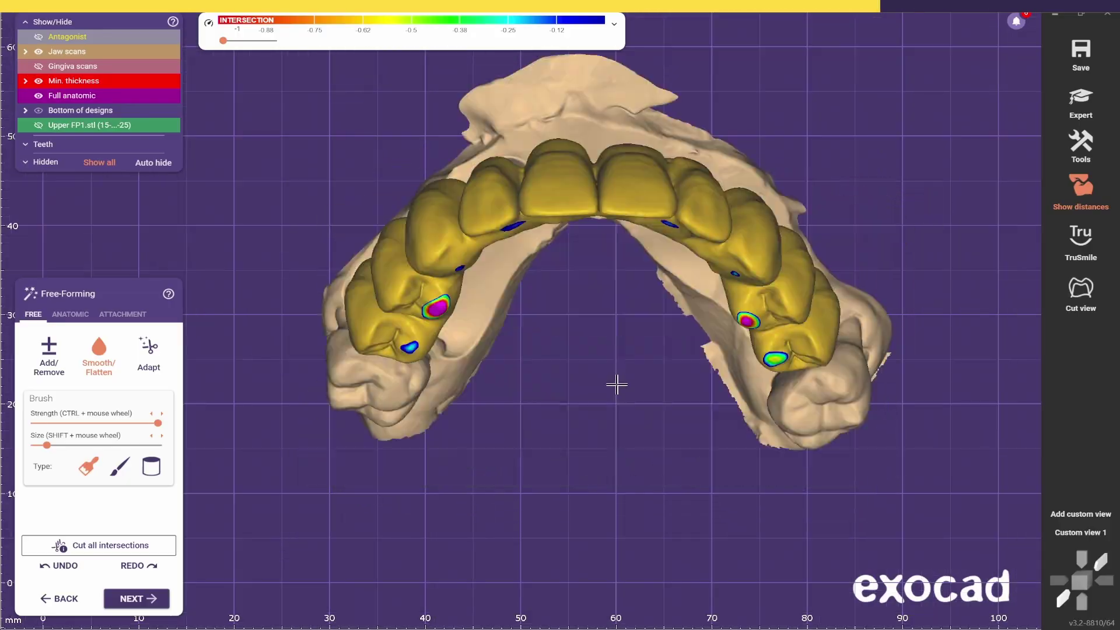
scroll(615, 383, "up", 3)
scroll(585, 368, "down", 2)
scroll(479, 266, "up", 3, "shift")
Cut the bridge back against the opposing teeth at a 0.2 mm static occlusion offset.
left_click(146, 359)
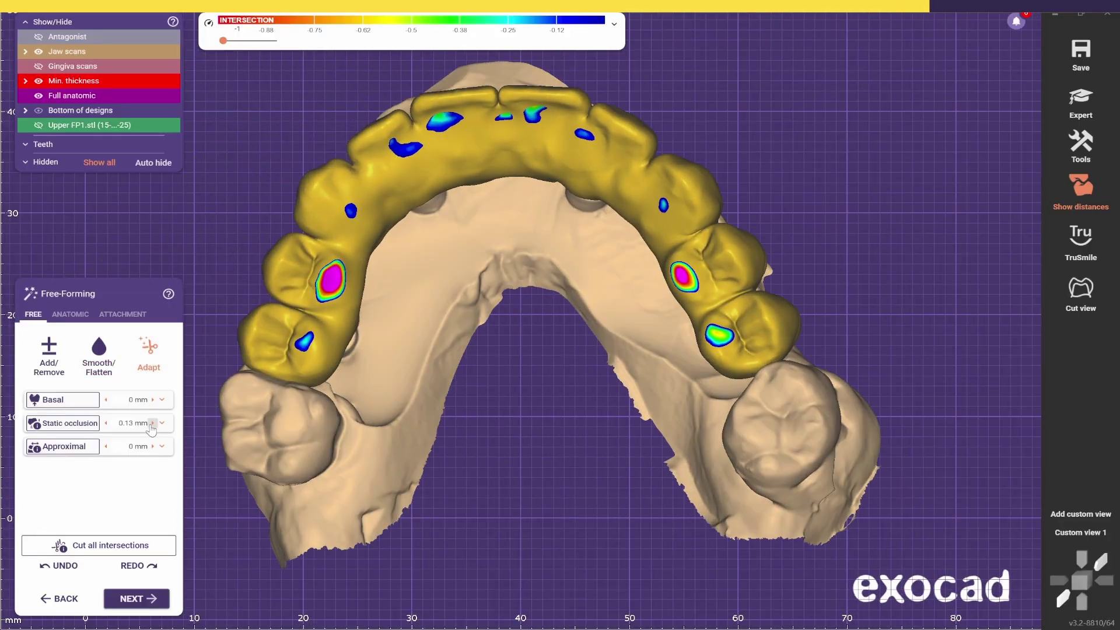
left_click(65, 425)
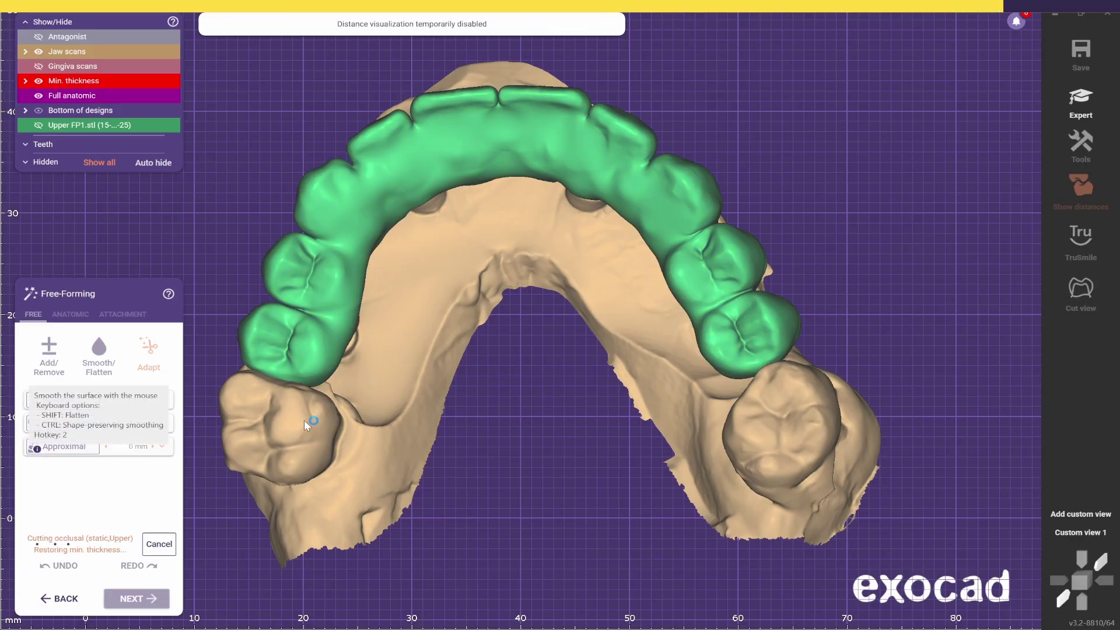
scroll(295, 208, "up", 3)
mouse_move(295, 208)
right_mouse_down()
mouse_move(362, 323)
mouse_move(351, 296)
mouse_move(664, 263)
right_mouse_up()
Brush down the remaining red intersection spots on the molars.
left_click(362, 323)
left_click_drag(664, 263, 713, 341)
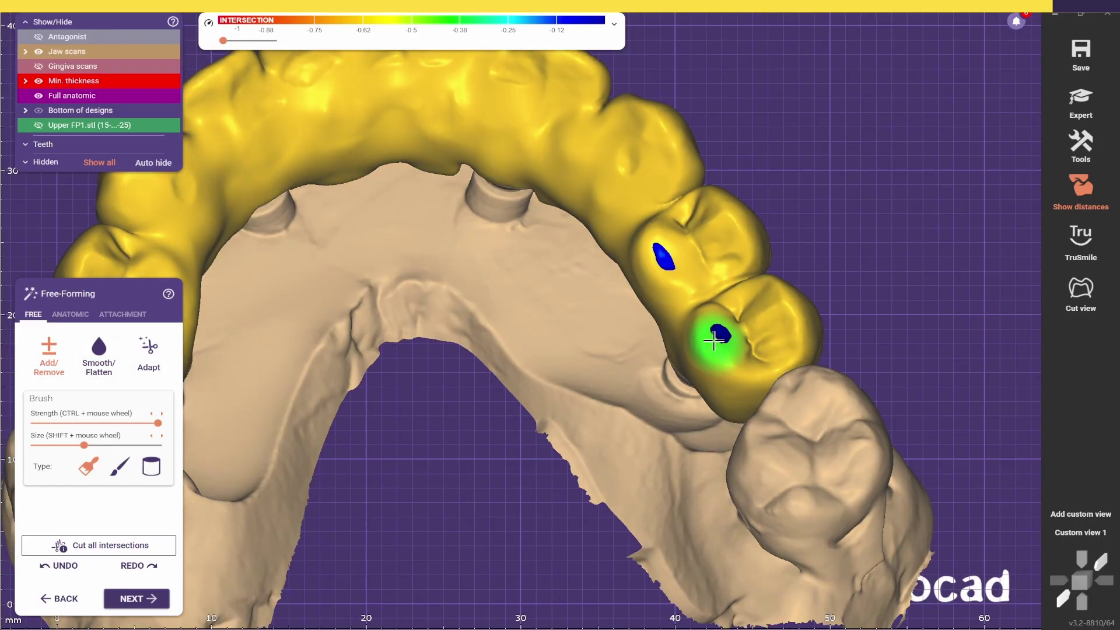
right_click_drag(714, 341, 612, 213)
right_click_drag(525, 162, 453, 142)
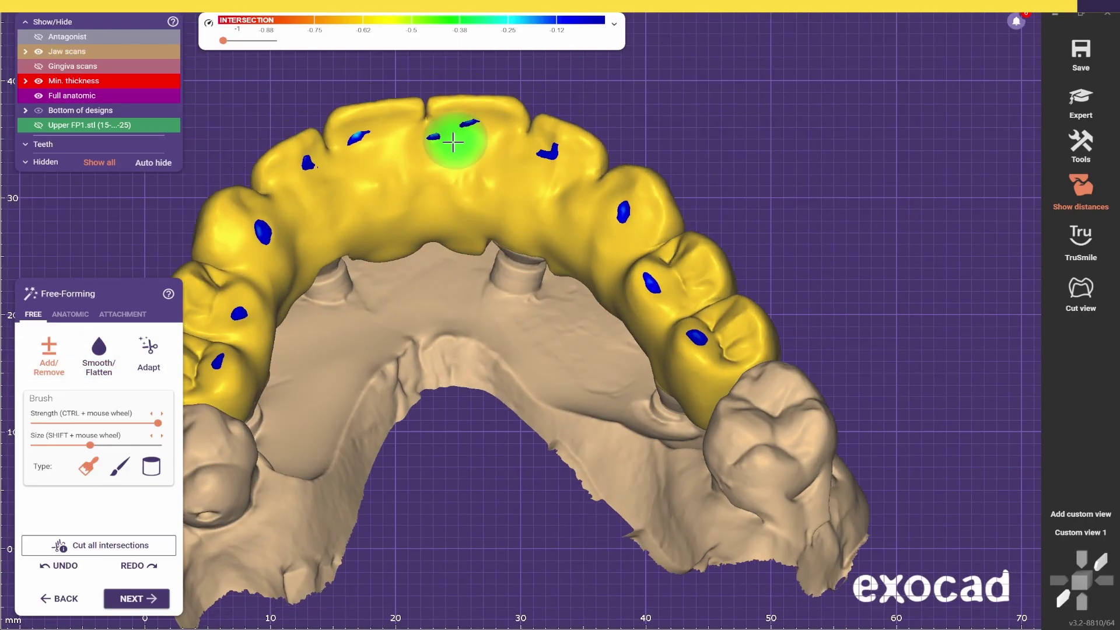
scroll(453, 141, "down", 2)
key("1")
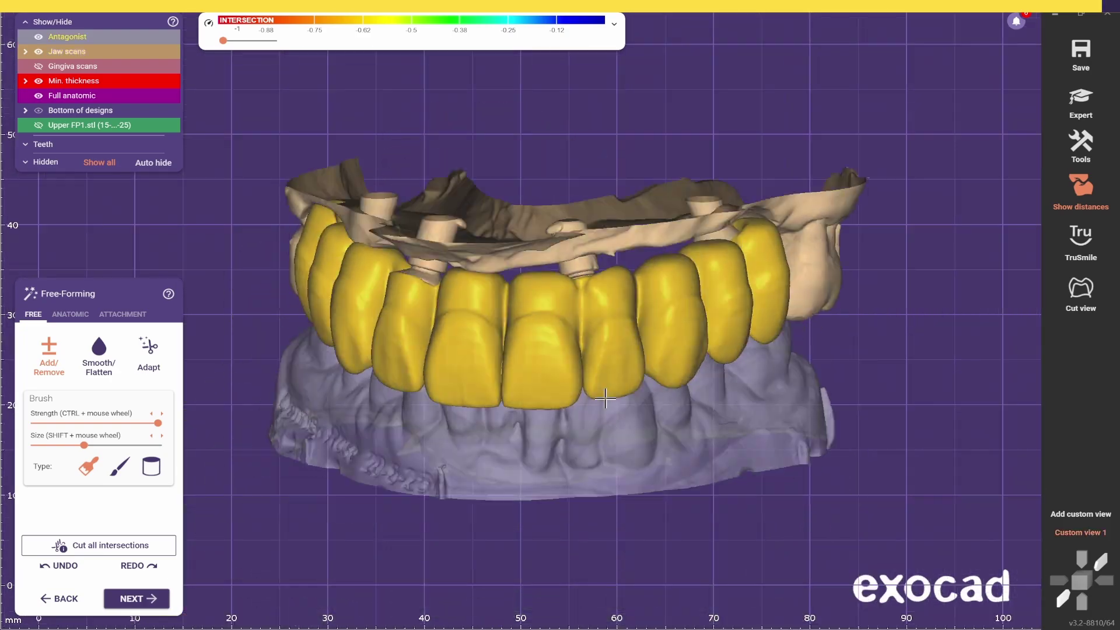
right_click_drag(606, 398, 581, 392)
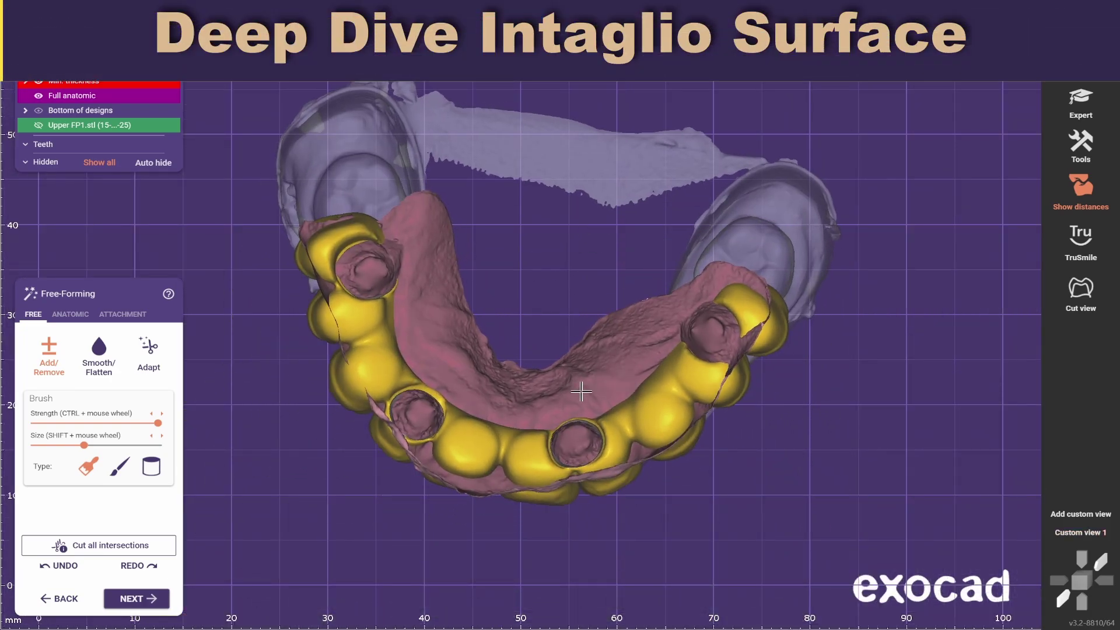
Adapt the bridge base to the gingiva, then lower the basal offset to -0.7 mm and re-adapt.
left_click(148, 350)
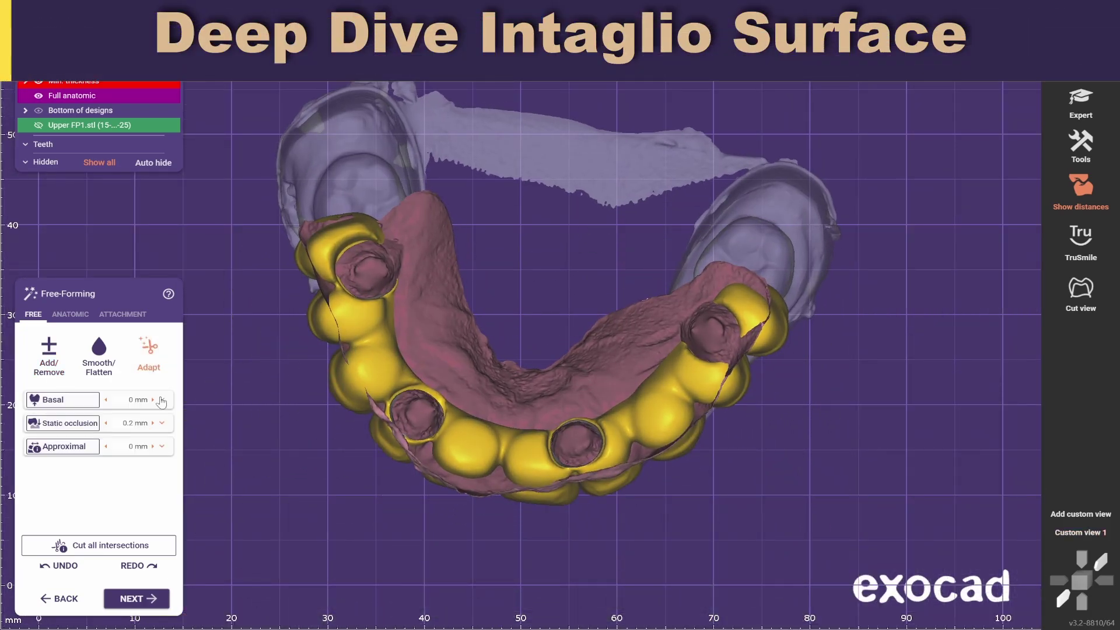
left_click(65, 400)
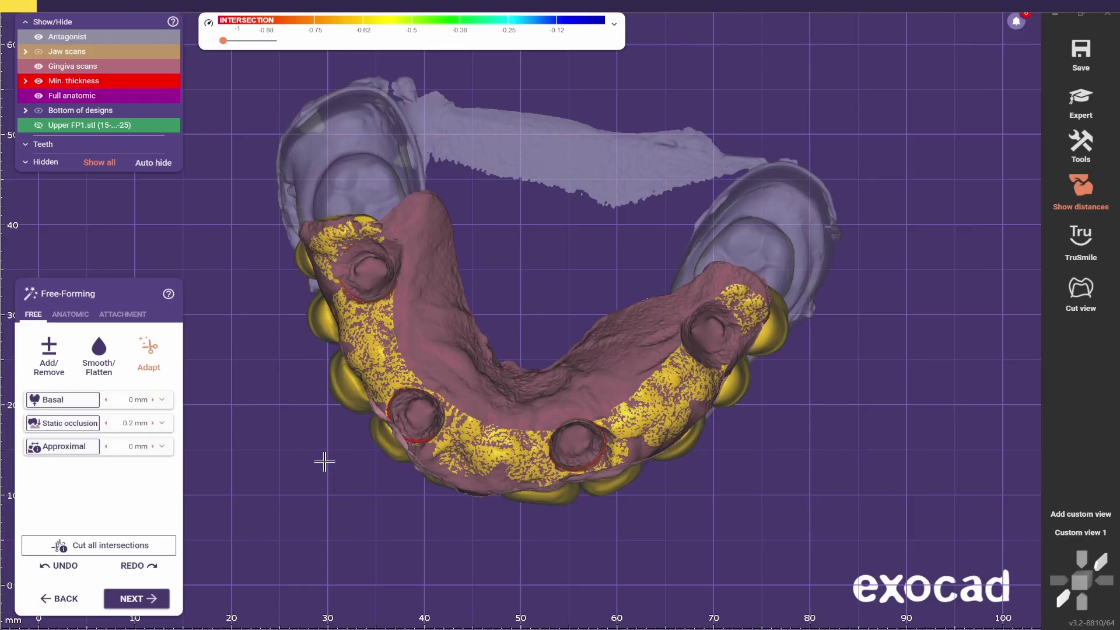
right_click_drag(512, 307, 509, 367)
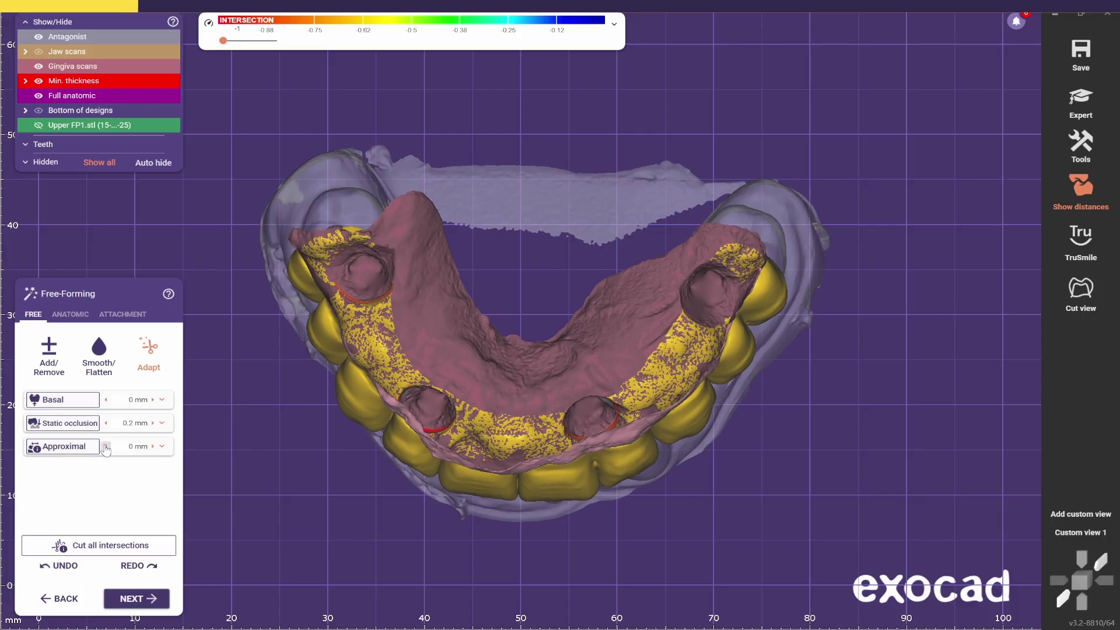
right_click_drag(350, 478, 514, 432)
left_click(106, 400)
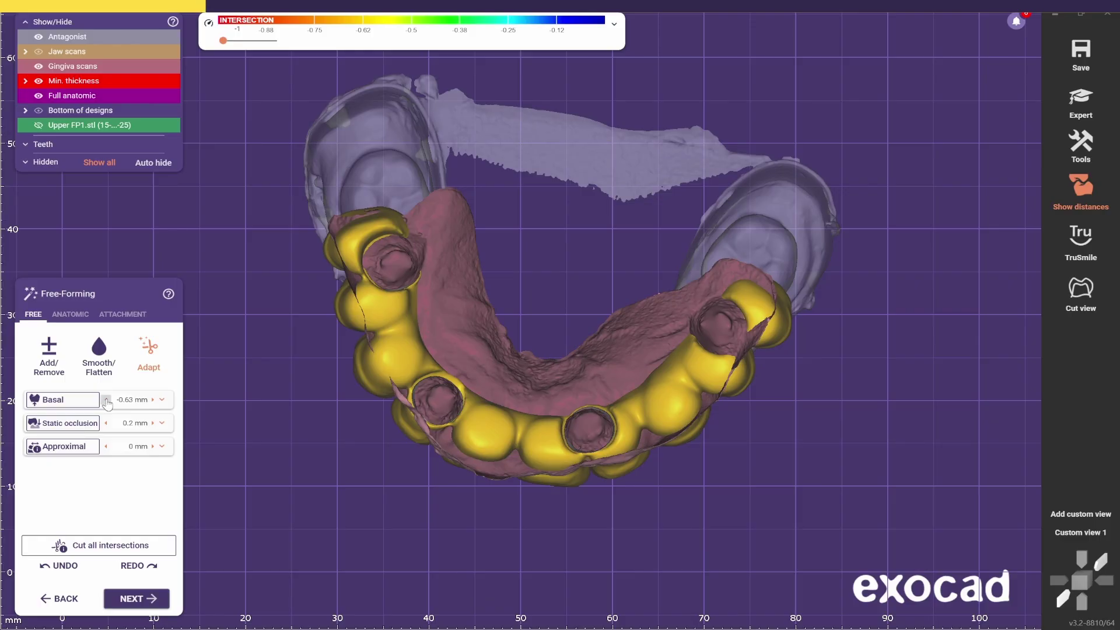
left_click(79, 405)
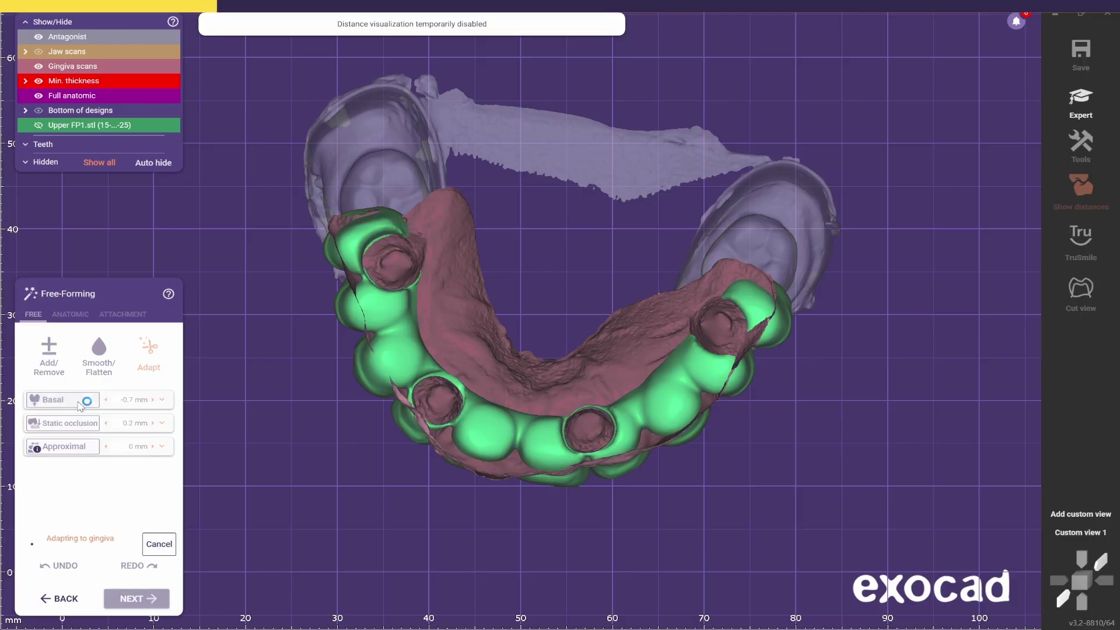
Inspect a cross-section of the bridge in Cut view, then close it.
left_click(1081, 292)
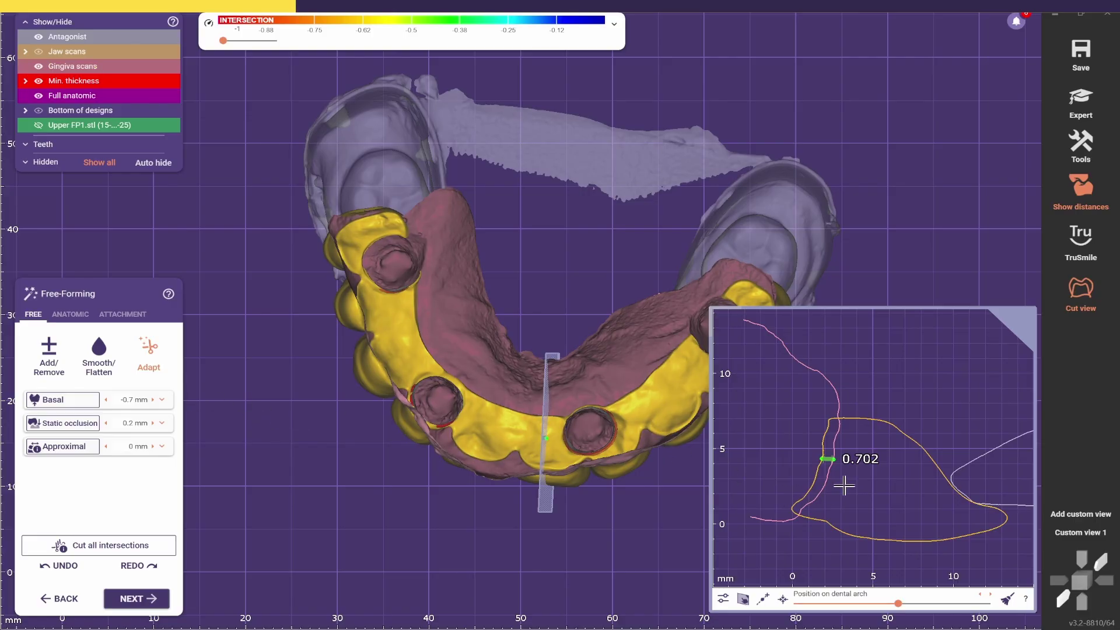
right_click_drag(500, 430, 461, 375)
key("Escape")
Smooth the intaglio between the abutment holes and along the arch with Smooth/Flatten.
scroll(563, 400, "up", 4)
left_click(99, 356)
scroll(525, 423, "up", 2)
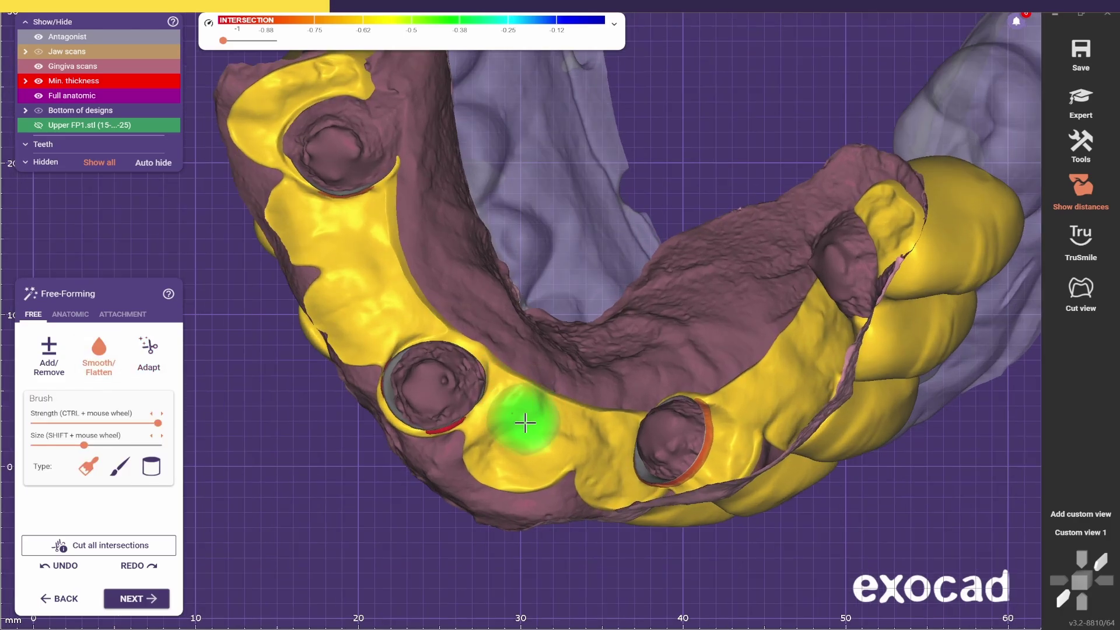
mouse_move(535, 423)
left_mouse_down()
mouse_move(496, 434)
mouse_move(489, 453)
mouse_move(573, 433)
mouse_move(615, 475)
mouse_move(634, 424)
left_mouse_up()
right_click_drag(635, 424, 805, 400)
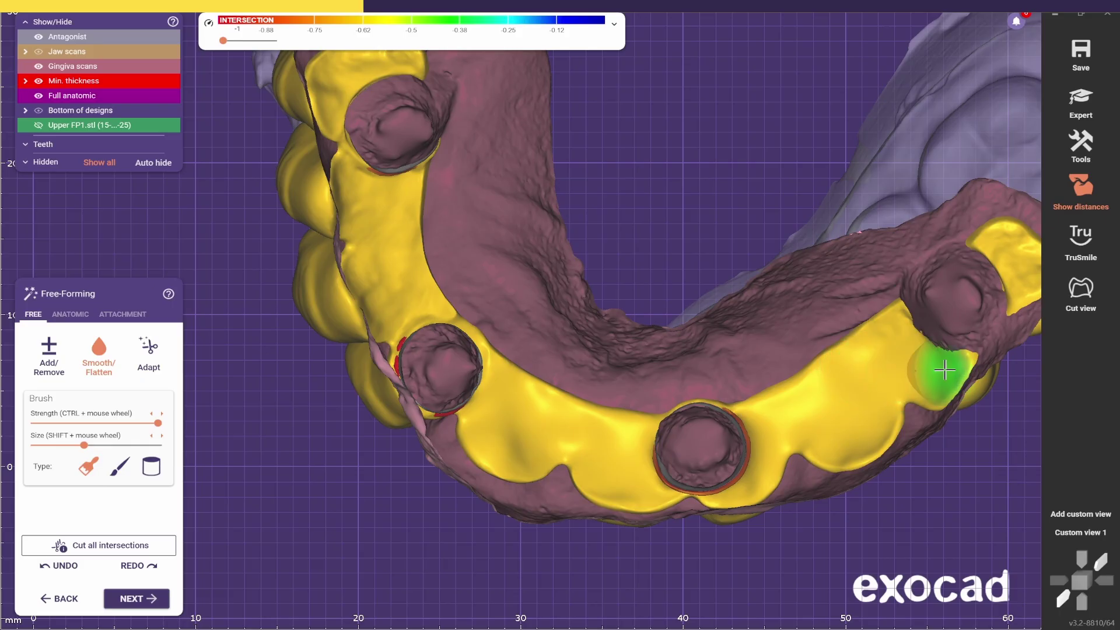
mouse_move(940, 375)
right_mouse_down()
mouse_move(877, 331)
mouse_move(1070, 266)
right_mouse_up()
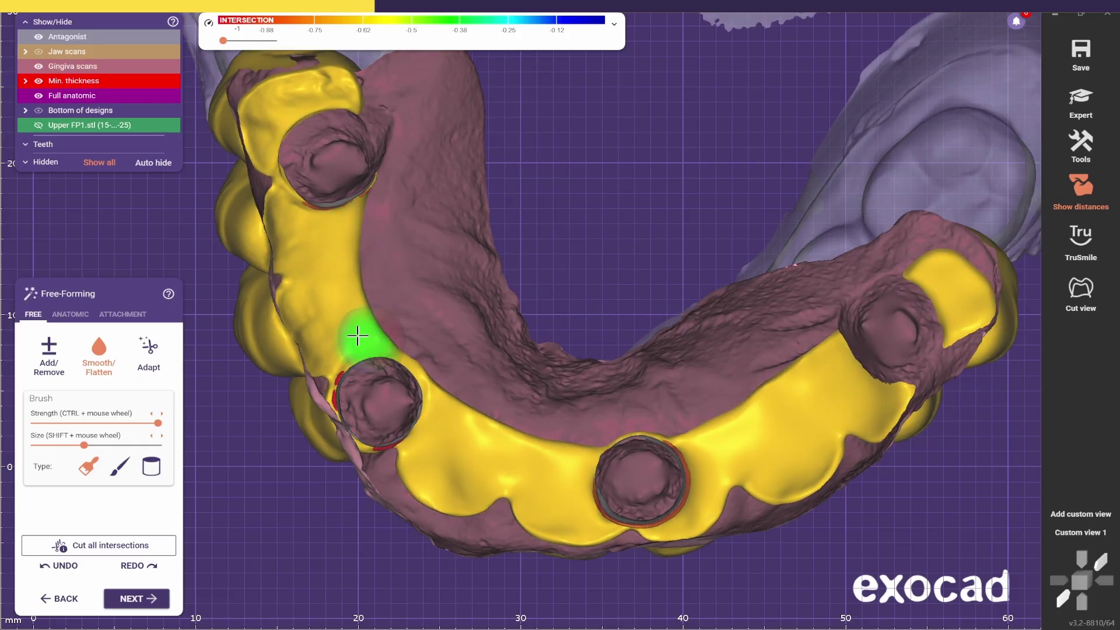
right_click_drag(268, 138, 387, 370)
scroll(451, 308, "up", 3)
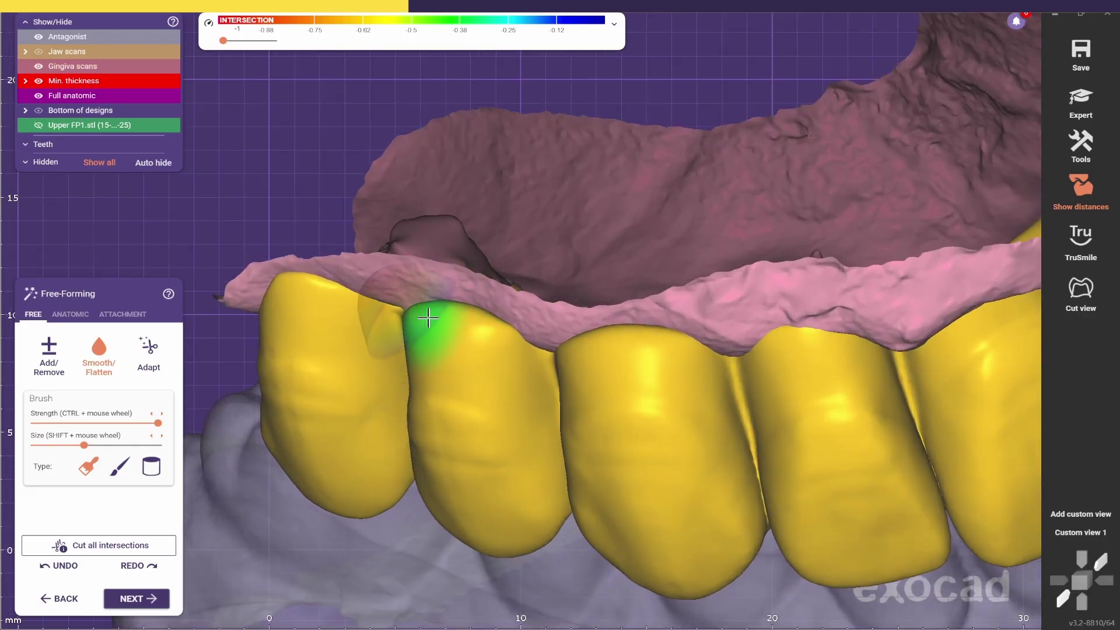
scroll(494, 337, "down", 3)
scroll(672, 321, "down", 1, "shift")
mouse_move(493, 337)
right_mouse_down()
mouse_move(673, 321)
mouse_move(735, 263)
mouse_move(760, 200)
mouse_move(844, 148)
right_mouse_up()
right_click_drag(826, 220, 1079, 298)
Check in Cut view that the intaglio rests snugly on the gingiva, then rotate to occlusal.
left_click(1080, 292)
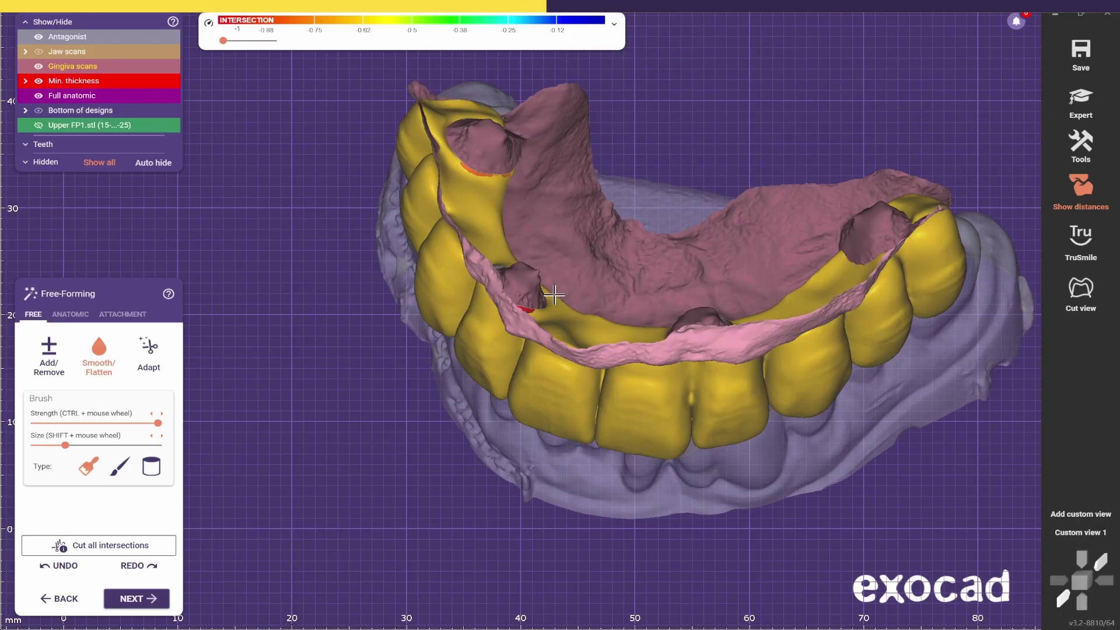
mouse_move(550, 296)
right_mouse_down()
mouse_move(370, 180)
mouse_move(453, 180)
mouse_move(406, 134)
mouse_move(402, 163)
mouse_move(452, 350)
mouse_move(646, 349)
mouse_move(532, 363)
right_mouse_up()
mouse_move(518, 253)
right_mouse_down()
mouse_move(583, 417)
mouse_move(761, 525)
mouse_move(445, 400)
mouse_move(375, 243)
mouse_move(452, 220)
mouse_move(312, 226)
mouse_move(394, 207)
mouse_move(765, 228)
mouse_move(508, 240)
mouse_move(541, 395)
right_mouse_up()
Switch Free-Forming to ANATOMIC and try reshaping by cusps, then by tooth parts.
scroll(540, 396, "up", 3)
left_click(70, 314)
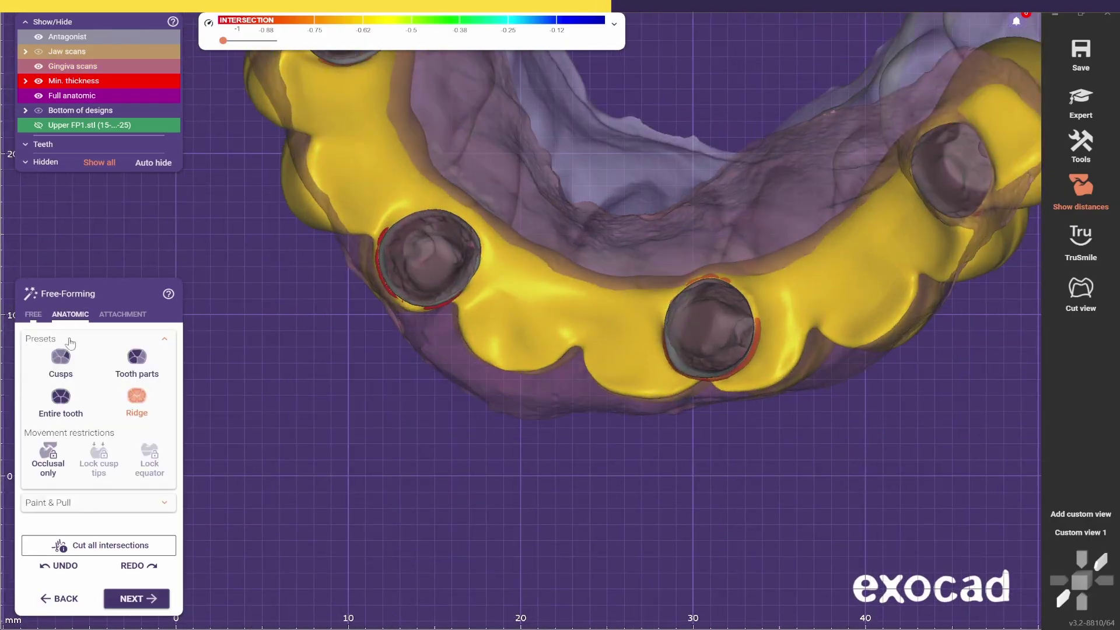
left_click(61, 357)
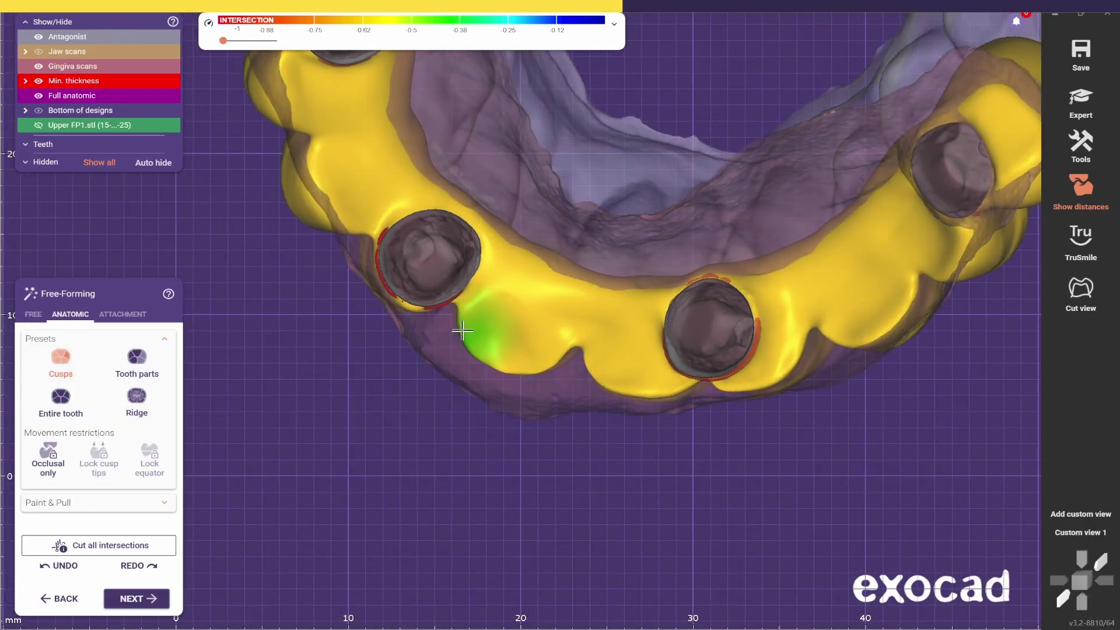
right_click_drag(524, 367, 659, 105)
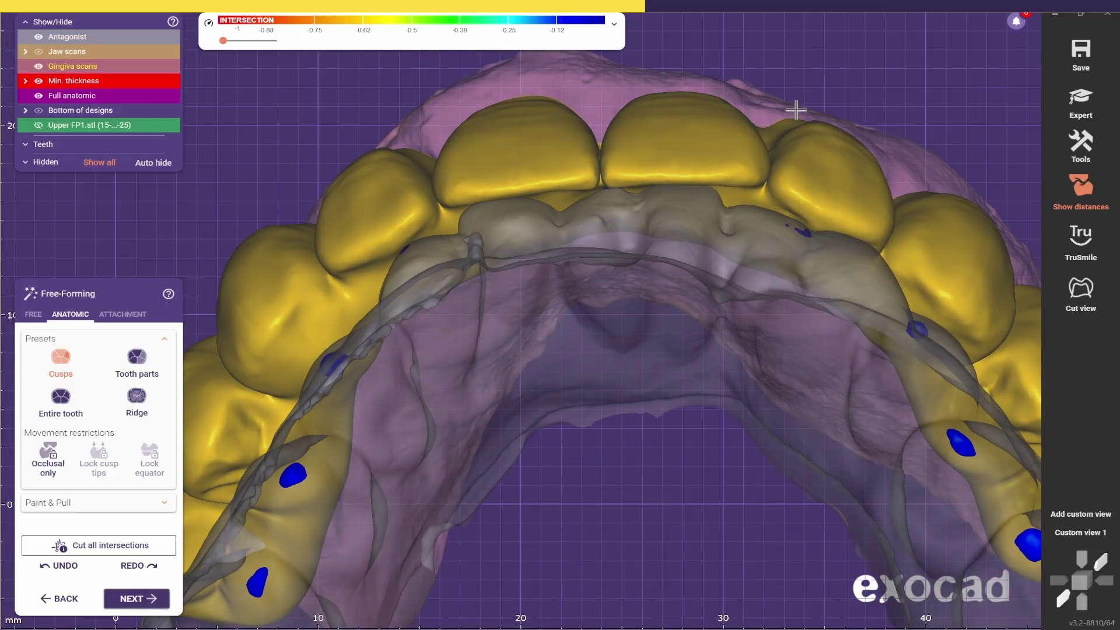
left_click(136, 357)
scroll(520, 103, "up", 2)
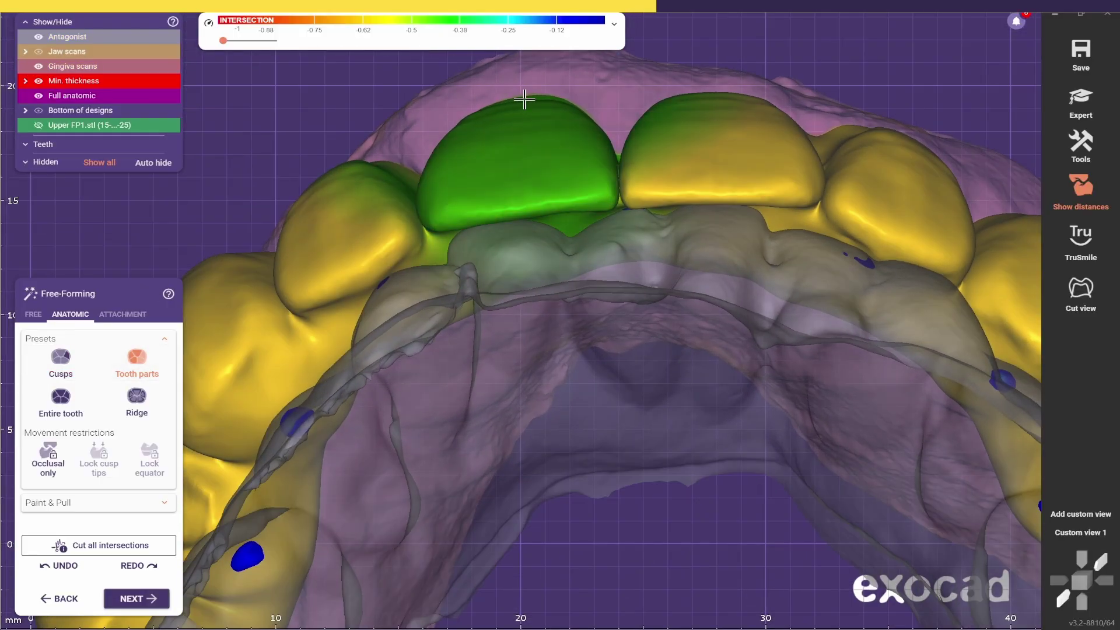
right_click_drag(525, 100, 302, 303)
Review the bridge from underside, oblique and top-down occlusal views.
scroll(312, 278, "up", 2)
scroll(286, 319, "up", 2)
scroll(530, 265, "down", 5)
scroll(743, 323, "up", 5)
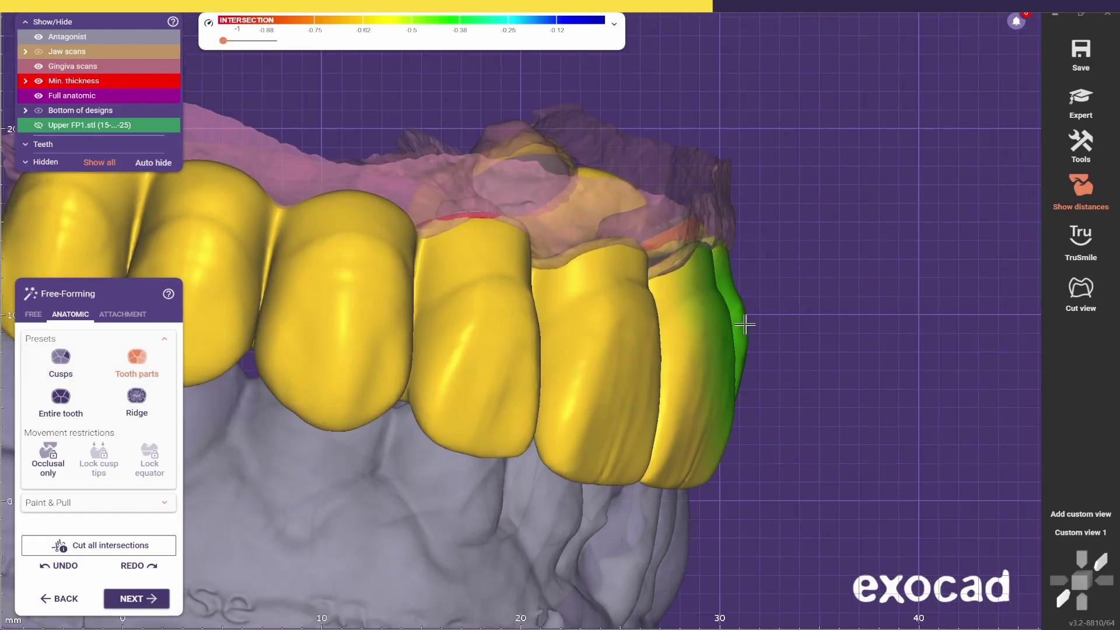
scroll(380, 253, "down", 5)
right_click_drag(380, 253, 380, 307)
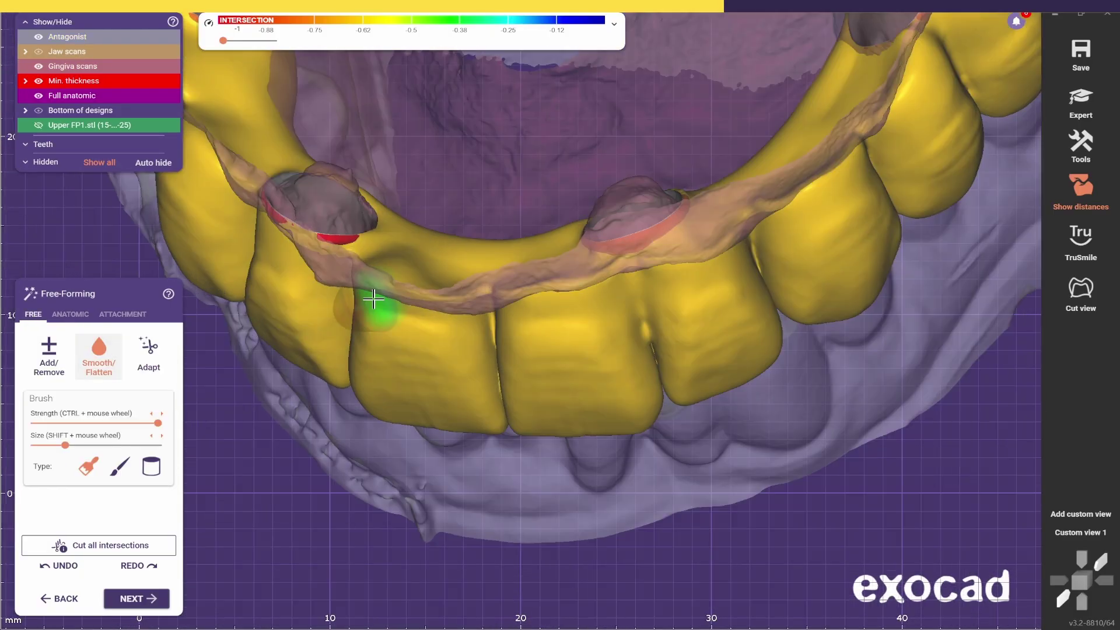
scroll(513, 292, "up", 3)
right_click_drag(850, 146, 239, 247)
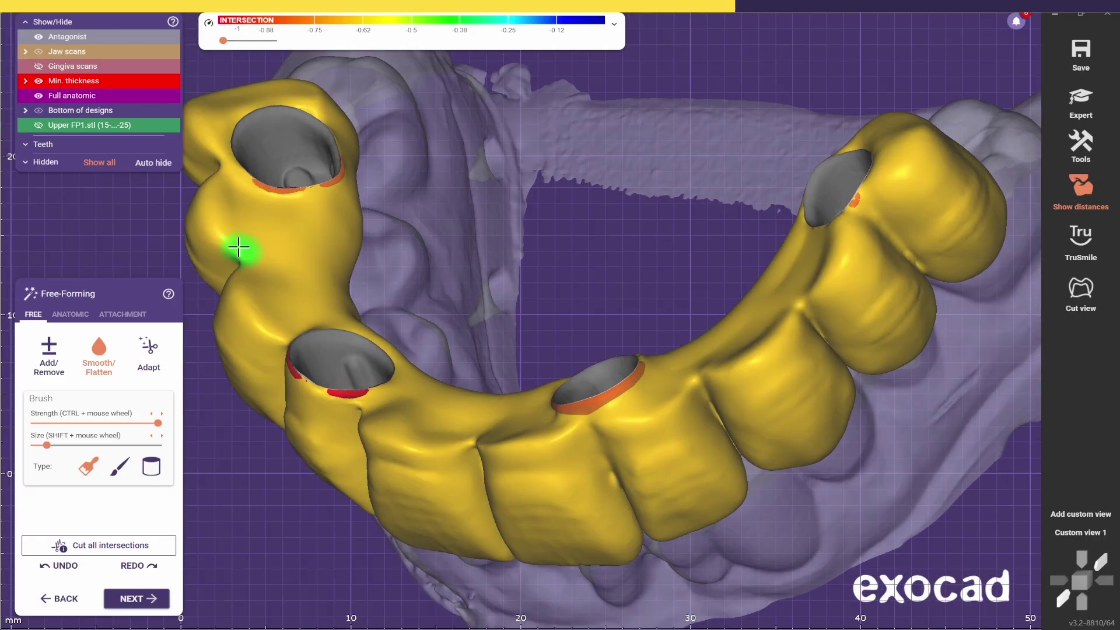
scroll(475, 226, "down", 5)
right_click_drag(475, 226, 500, 243)
scroll(516, 297, "up", 6)
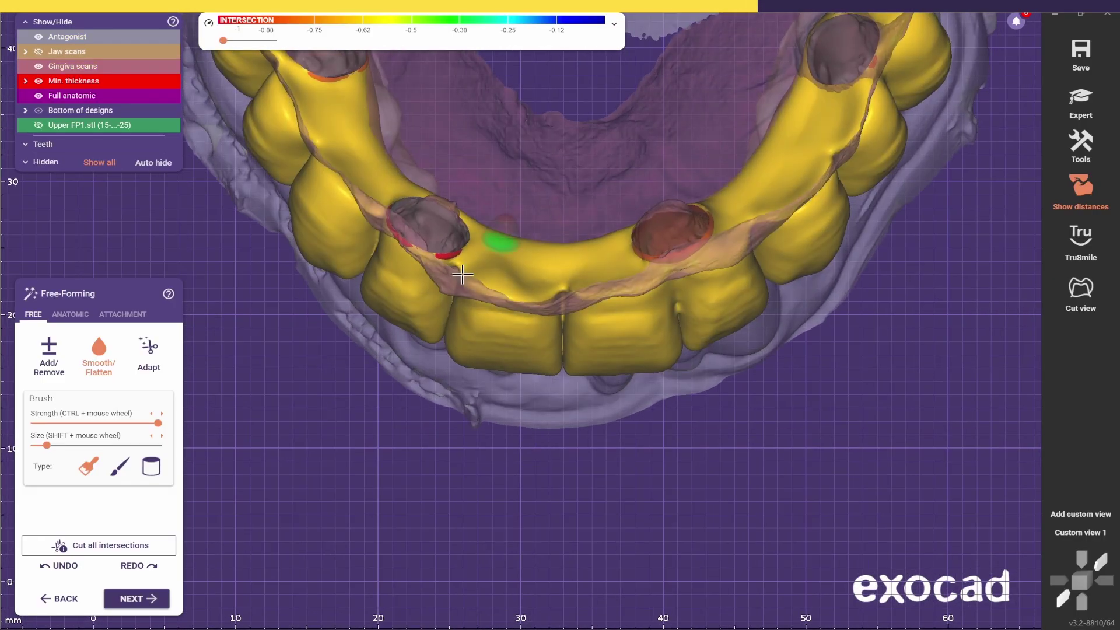
Open Paint & Pull and paint moving areas on the front pontics' palatal side.
left_click(71, 314)
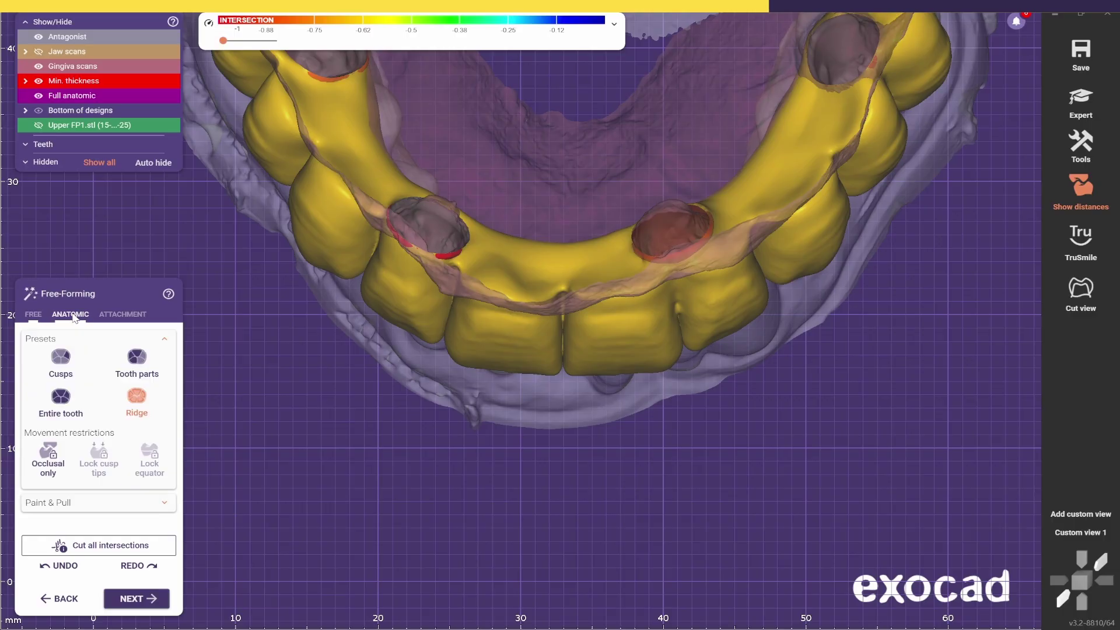
left_click(129, 508)
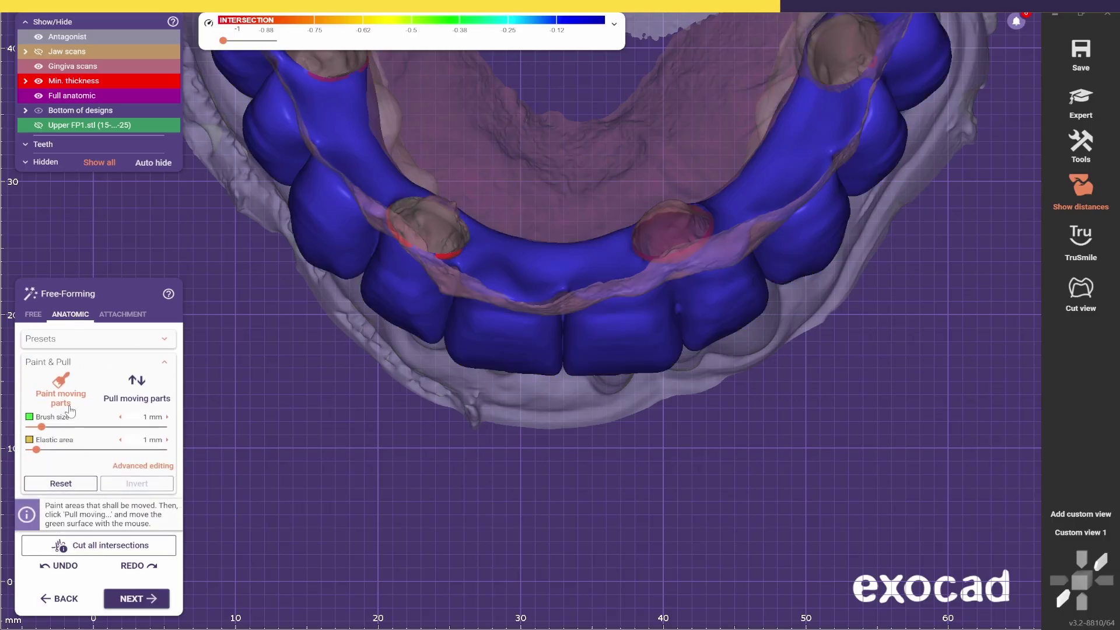
mouse_move(583, 233)
right_mouse_down()
mouse_move(578, 271)
mouse_move(339, 252)
right_mouse_up()
scroll(339, 253, "up", 3, "ctrl")
left_click(338, 254)
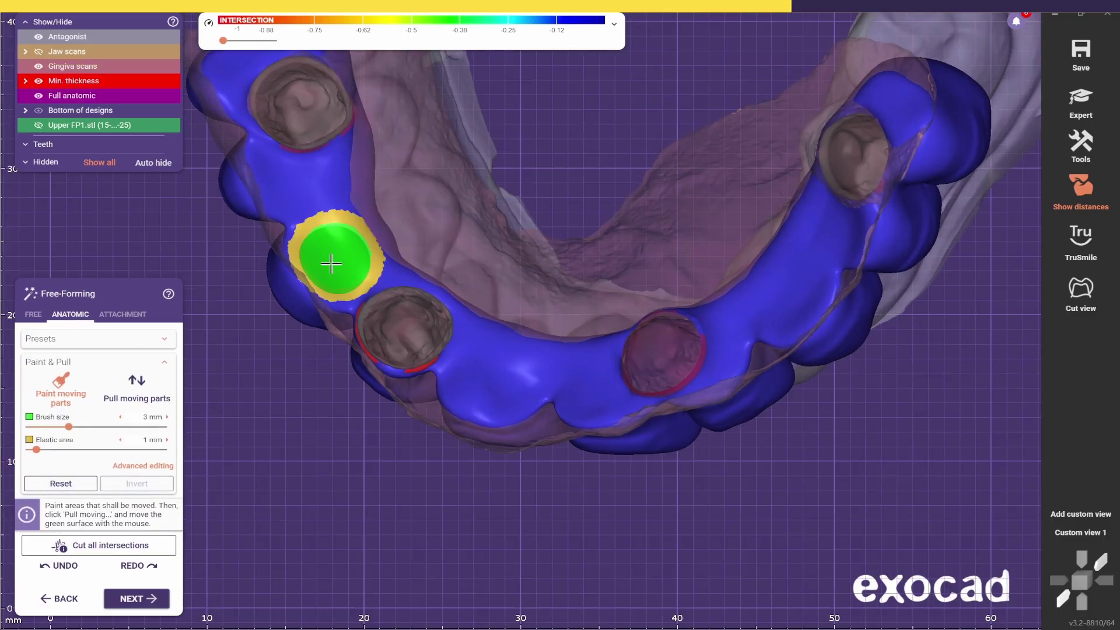
left_click(295, 175)
scroll(294, 175, "down", 2)
left_click(438, 314)
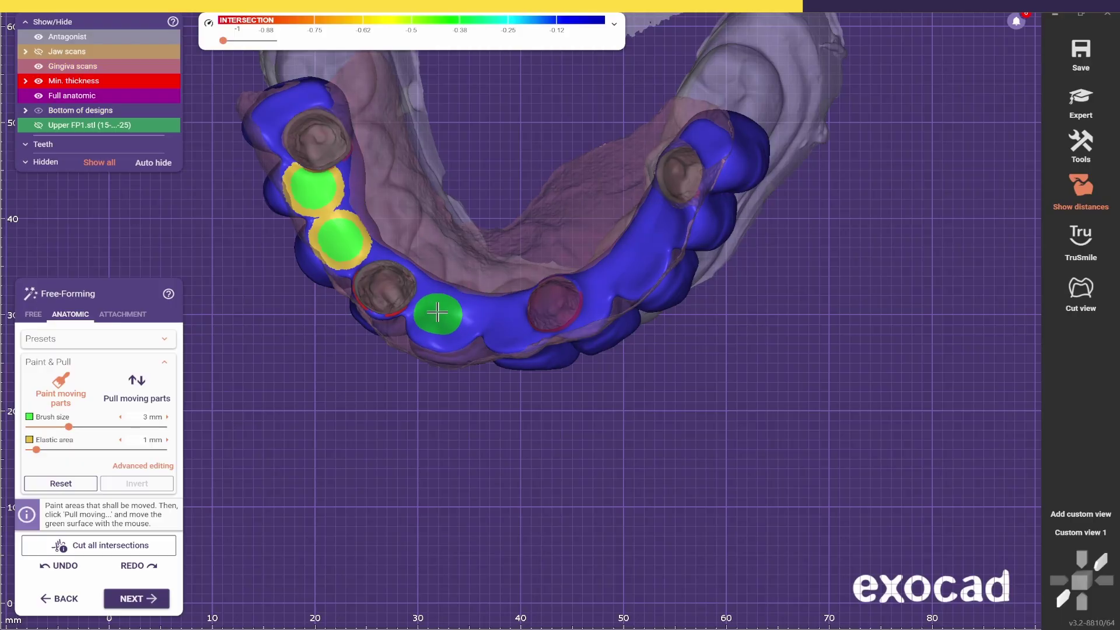
left_click(445, 318)
left_click(500, 313)
right_click_drag(500, 313, 525, 303)
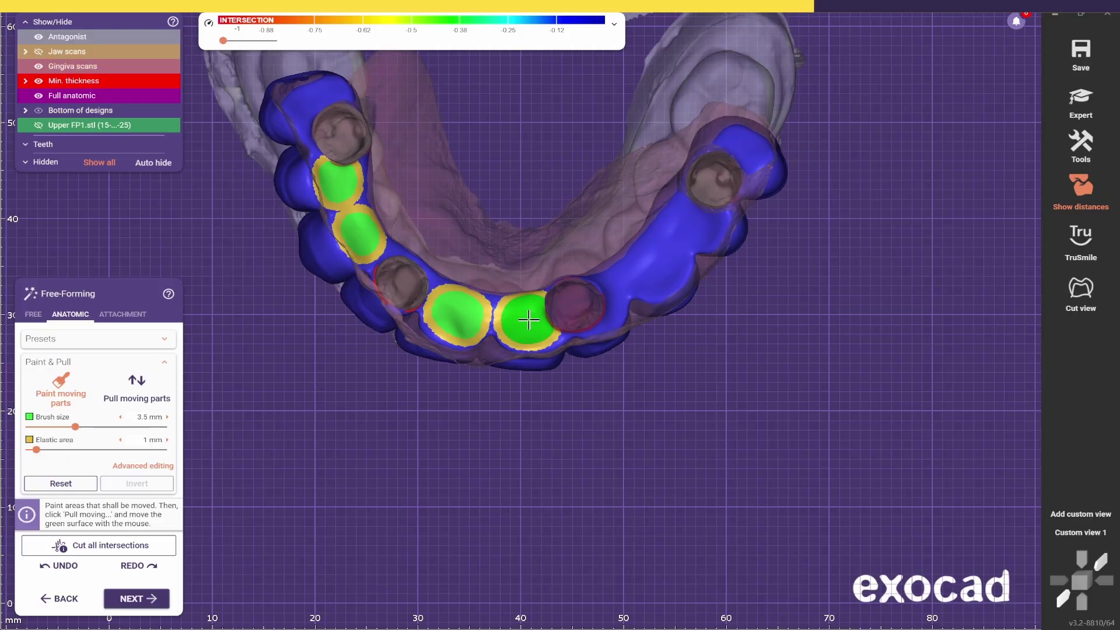
Paint further moving areas beside the front abutment and on the opposite side of the arch.
left_click(643, 260)
left_click(695, 219)
scroll(741, 153, "down", 2, "ctrl")
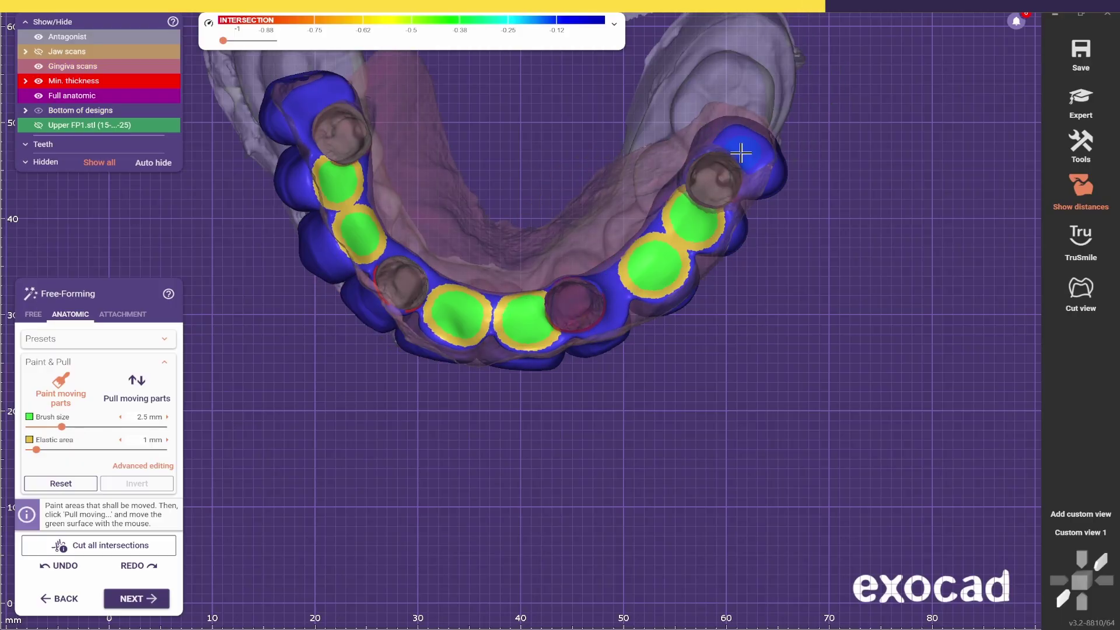
mouse_move(600, 315)
right_mouse_down()
mouse_move(555, 175)
mouse_move(538, 182)
right_mouse_up()
scroll(538, 182, "up", 1, "ctrl")
Pull the painted areas outward to reshape the bridge.
left_click(137, 388)
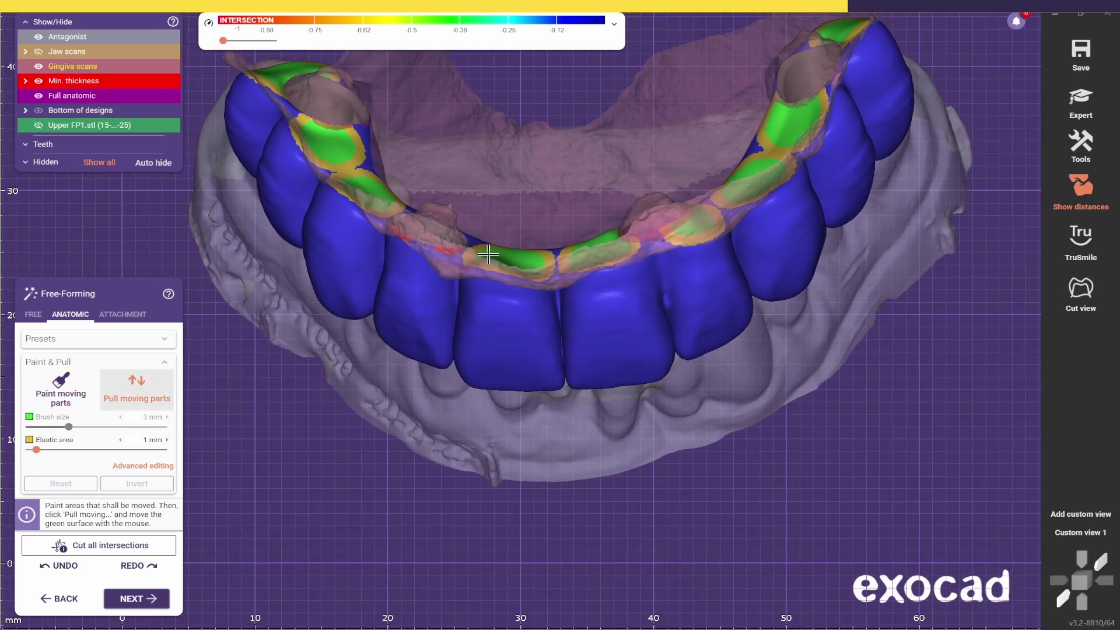
scroll(523, 233, "up", 2)
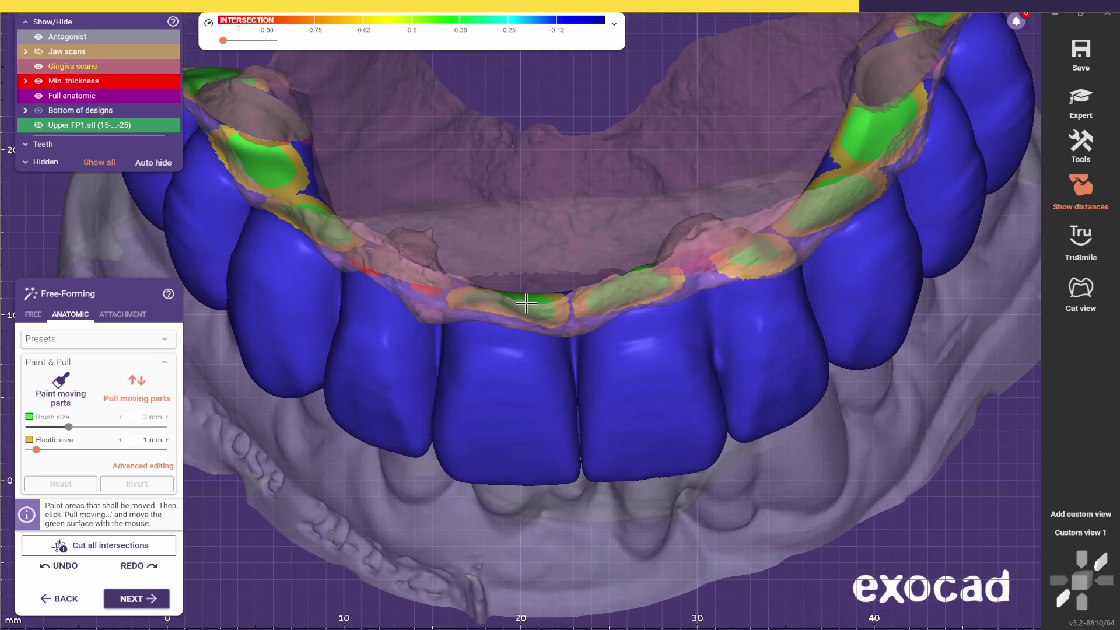
left_click_drag(526, 302, 533, 249)
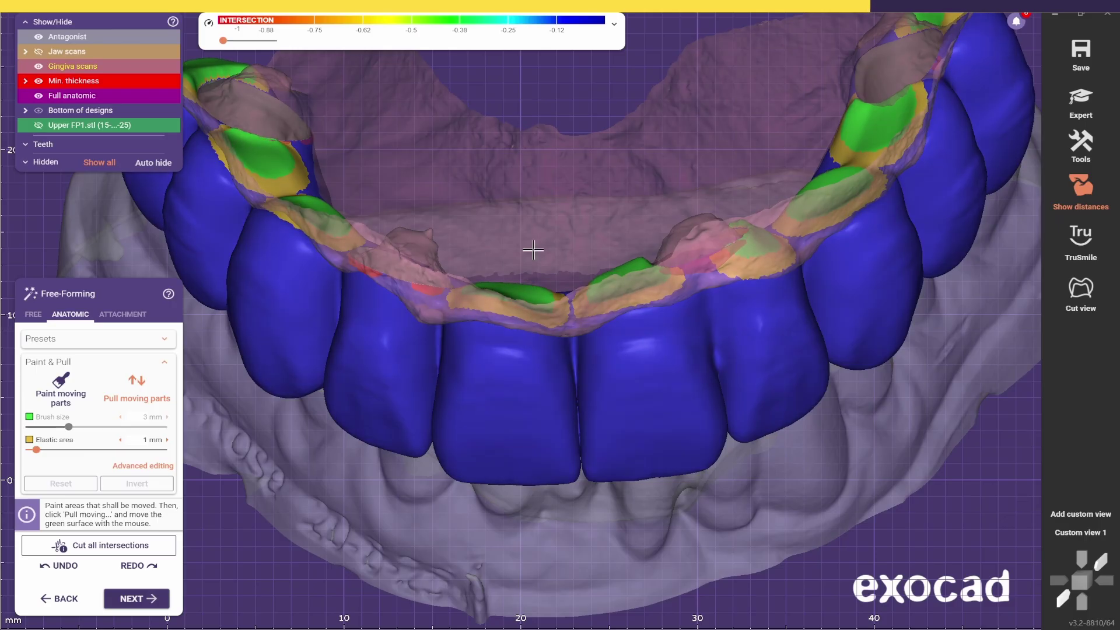
right_click_drag(533, 250, 589, 269)
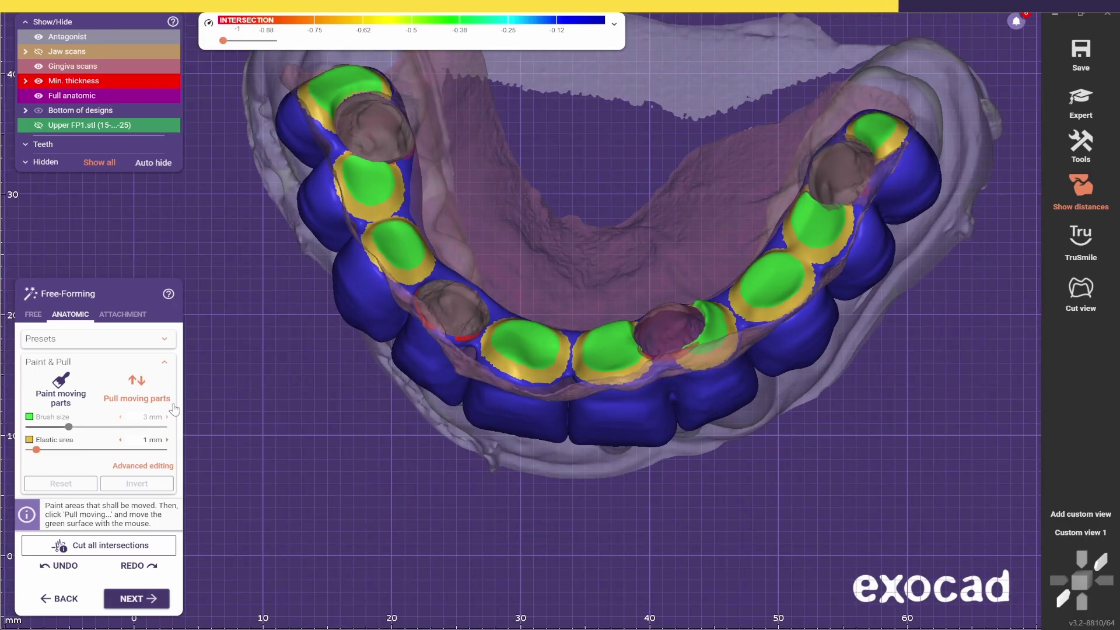
left_click(61, 385)
Reset the painted areas and start painting between the front teeth.
left_click(60, 484)
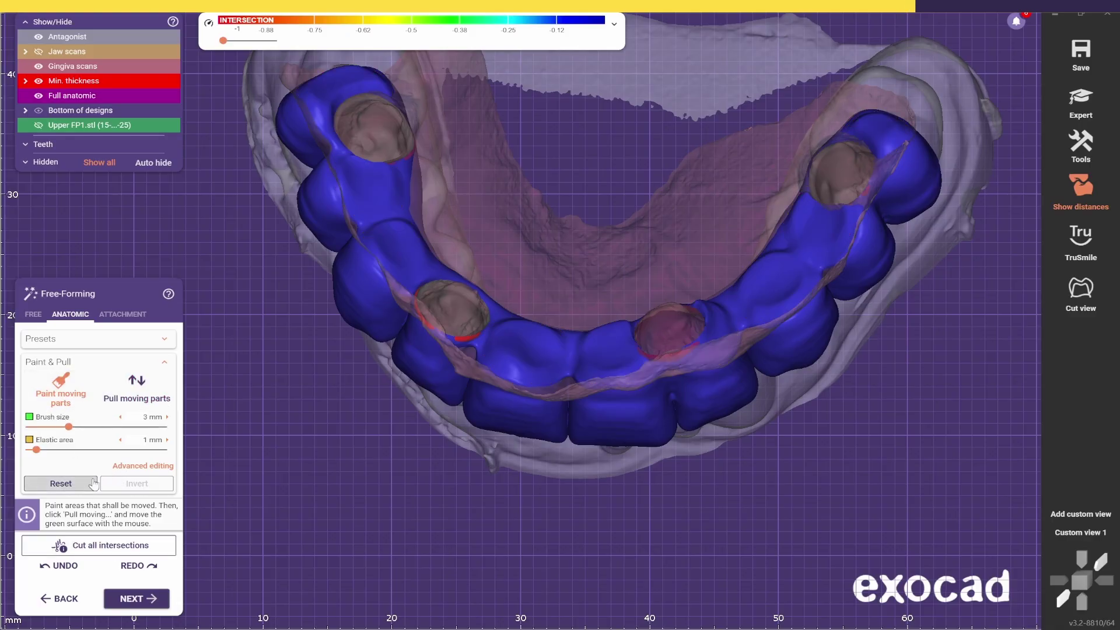
right_click_drag(654, 245, 625, 226)
scroll(577, 349, "up", 3)
left_click(577, 349)
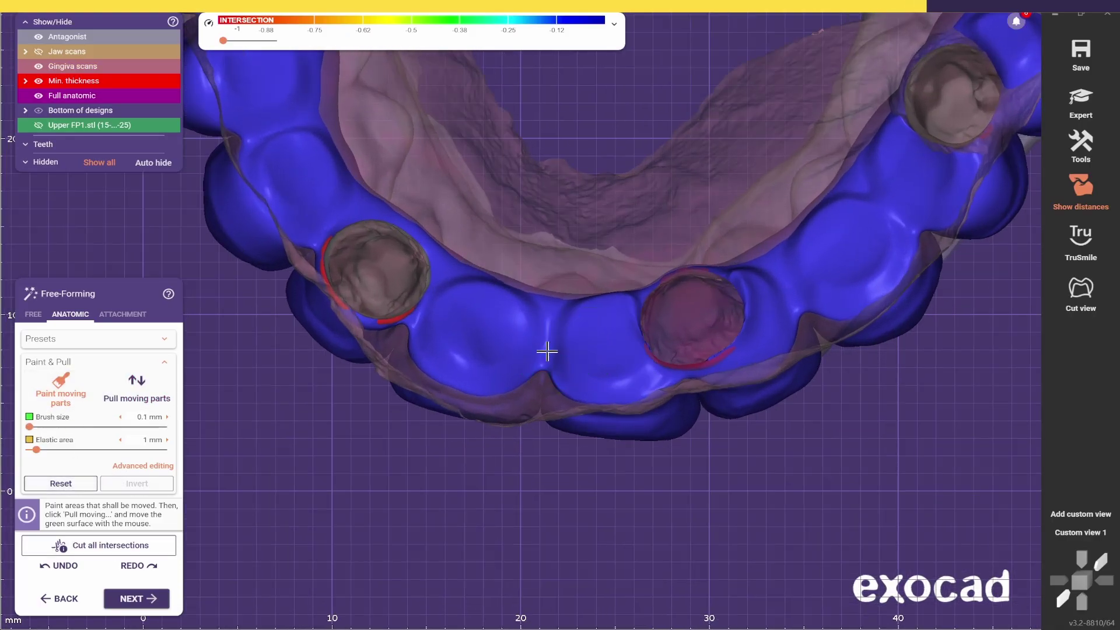
right_click_drag(548, 350, 581, 445)
scroll(548, 368, "up", 2)
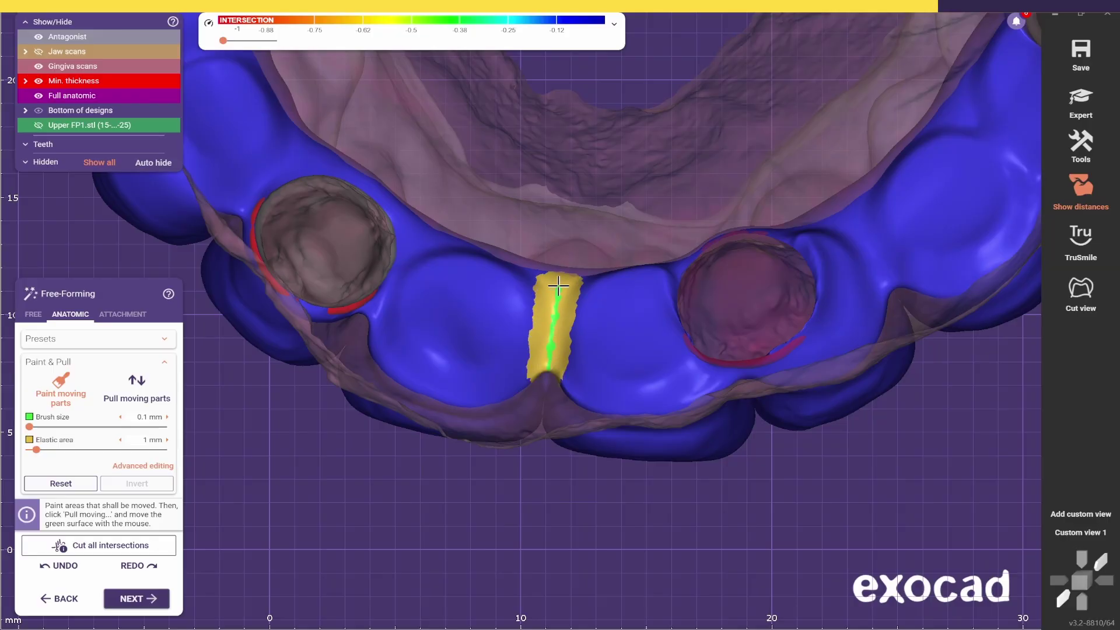
Paint stripes along the interproximal embrasures and check them from another angle.
left_click_drag(878, 266, 884, 310)
right_click_drag(884, 309, 923, 203)
scroll(485, 350, "up", 2)
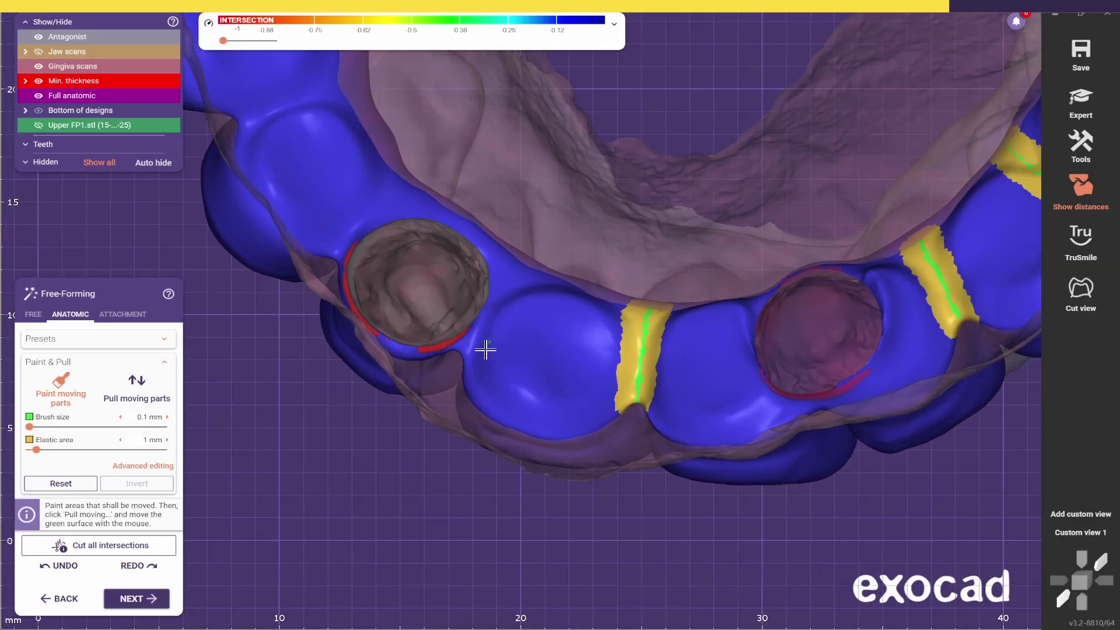
scroll(516, 265, "down", 5)
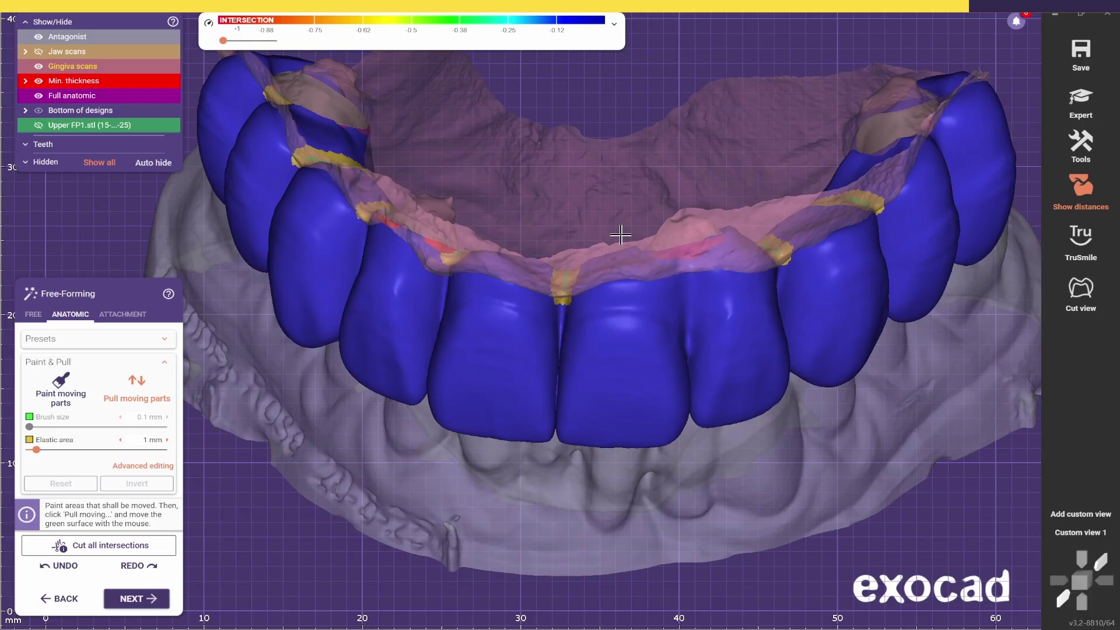
scroll(556, 244, "up", 2)
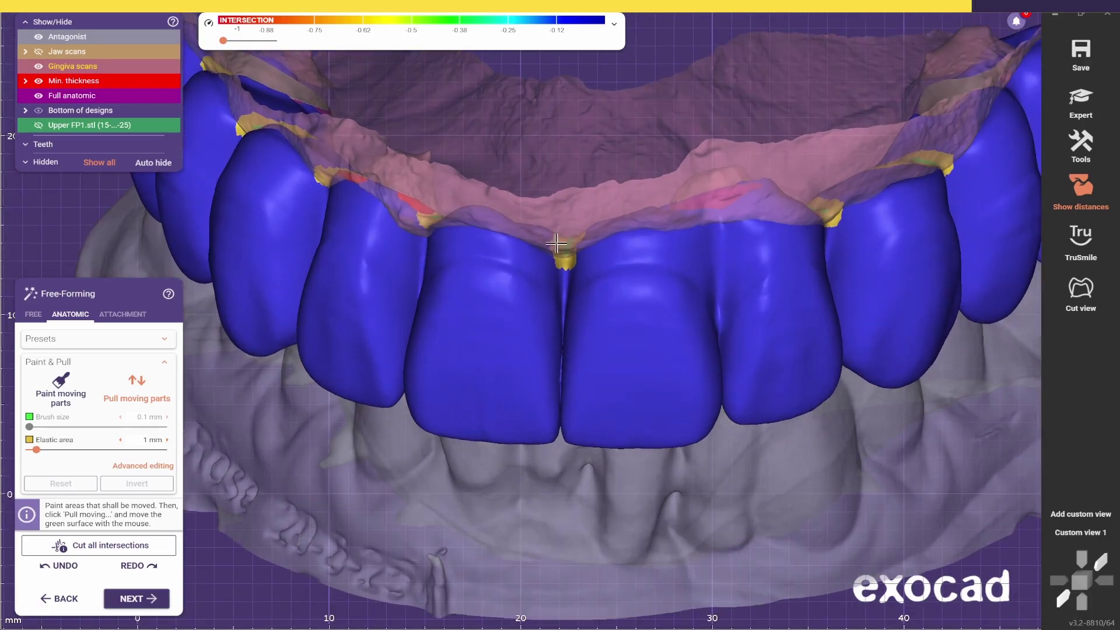
right_click_drag(568, 248, 608, 328)
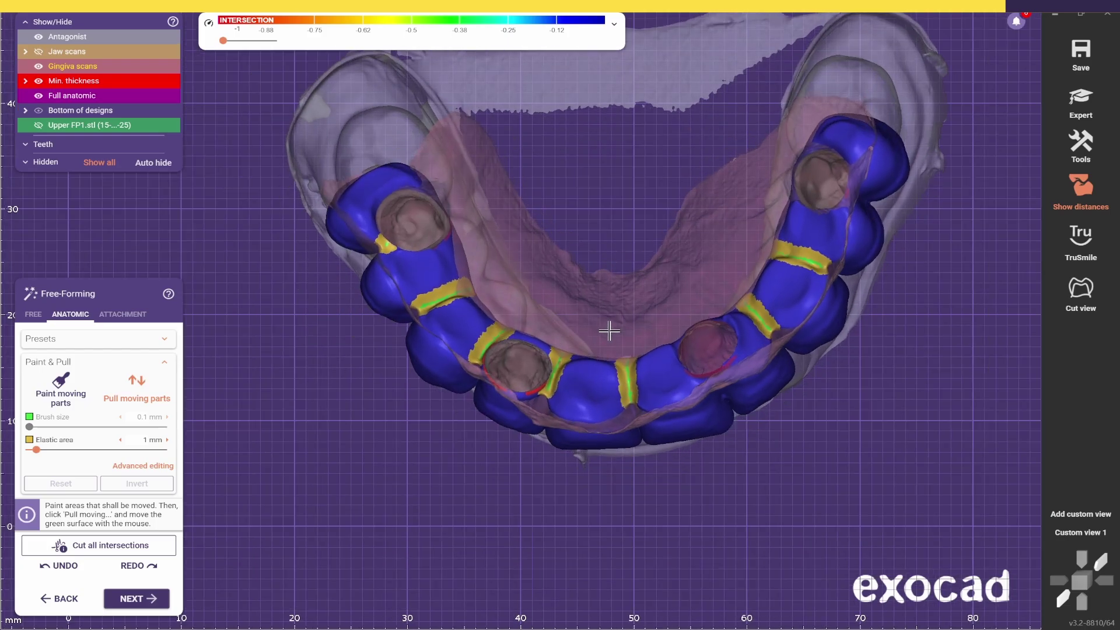
scroll(608, 328, "up", 1)
Smooth the pontic surface between the abutments and the bridge near the rear abutment.
left_click(33, 314)
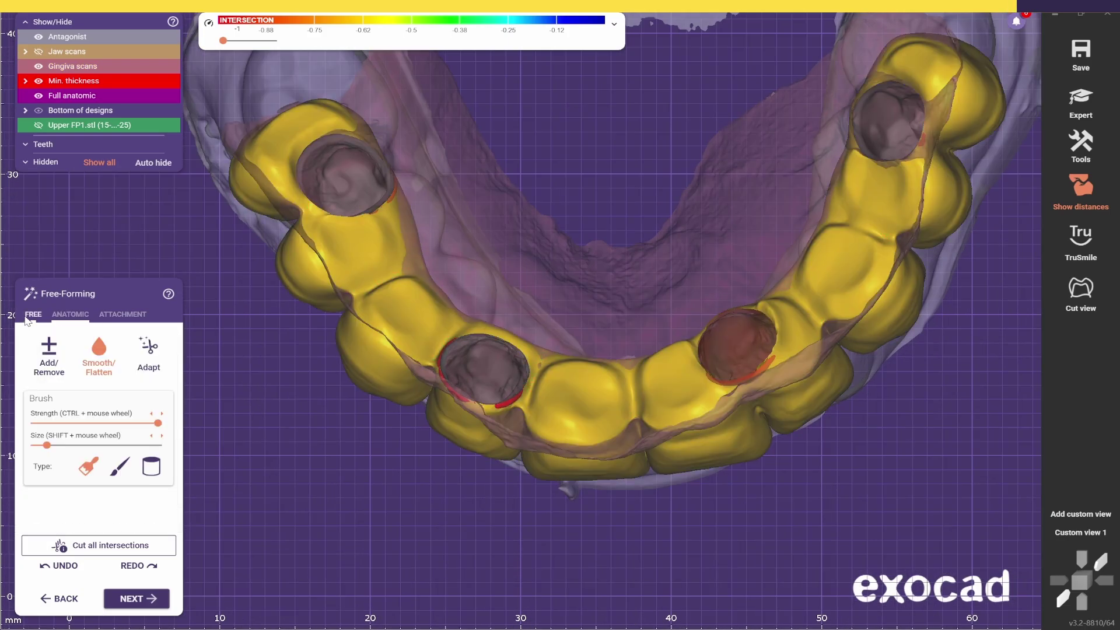
scroll(537, 387, "up", 3)
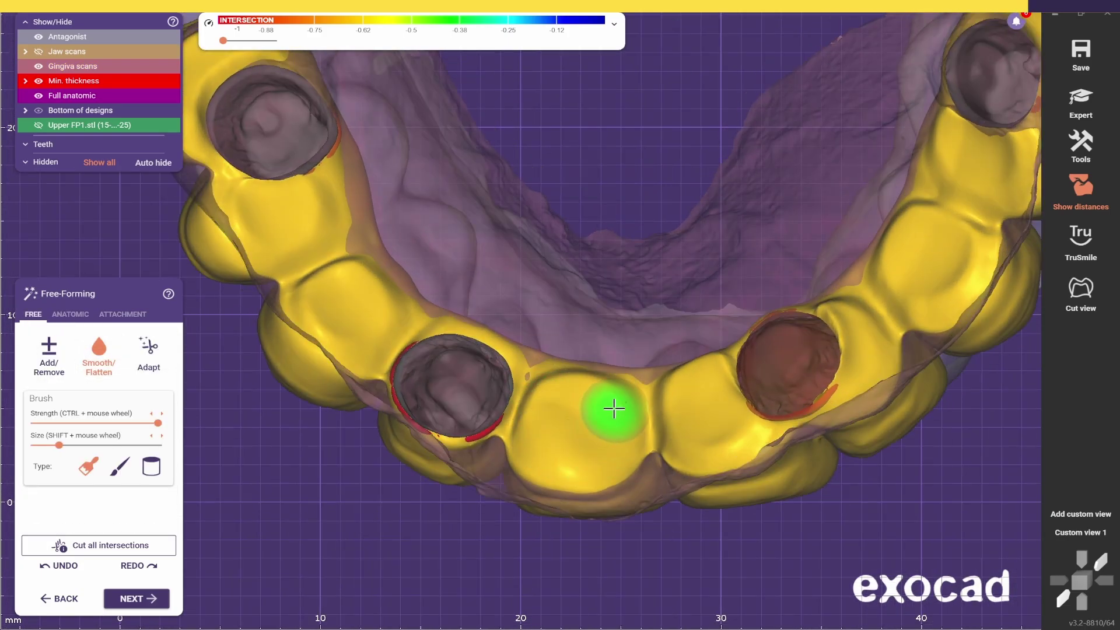
mouse_move(697, 371)
right_mouse_down()
mouse_move(680, 387)
mouse_move(320, 265)
mouse_move(220, 143)
mouse_move(713, 418)
mouse_move(948, 155)
mouse_move(740, 327)
mouse_move(450, 275)
mouse_move(648, 444)
right_mouse_up()
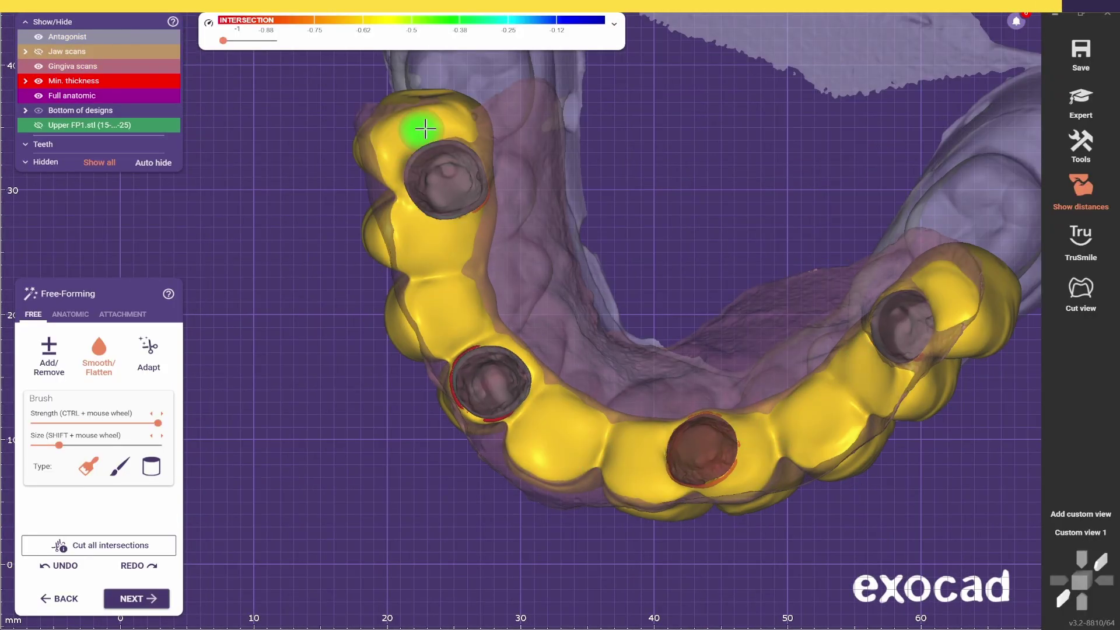
mouse_move(426, 128)
right_mouse_down()
mouse_move(351, 250)
mouse_move(542, 293)
mouse_move(635, 299)
right_mouse_up()
scroll(542, 294, "down", 3, "shift")
scroll(635, 298, "up", 3, "shift")
scroll(543, 292, "up", 3)
scroll(426, 275, "up", 1, "shift")
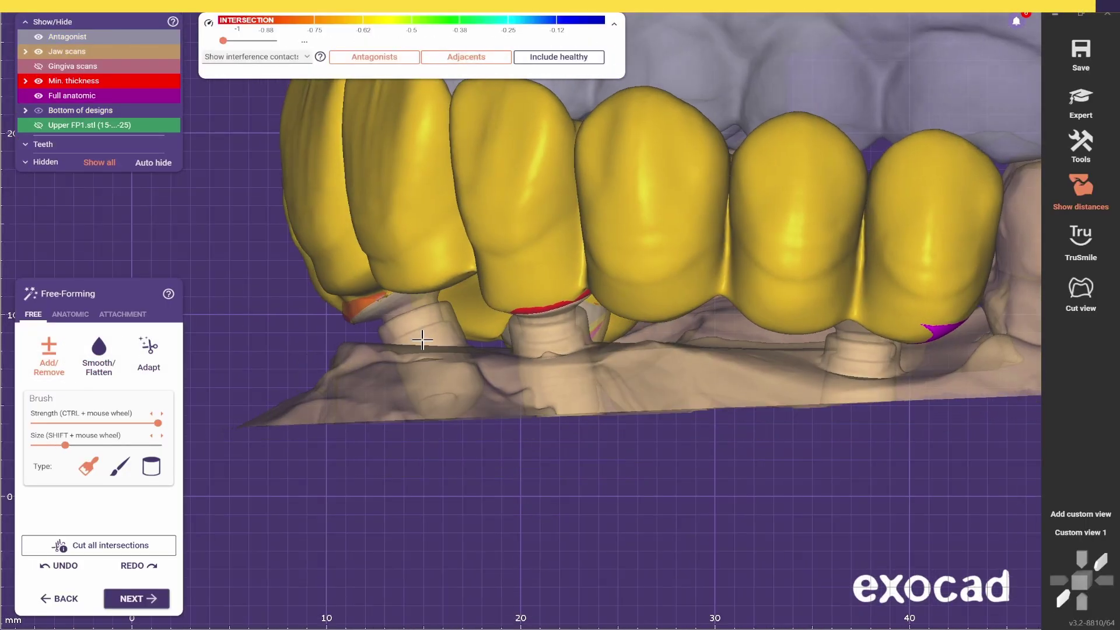
scroll(335, 335, "up", 3)
scroll(468, 342, "down", 2, "shift")
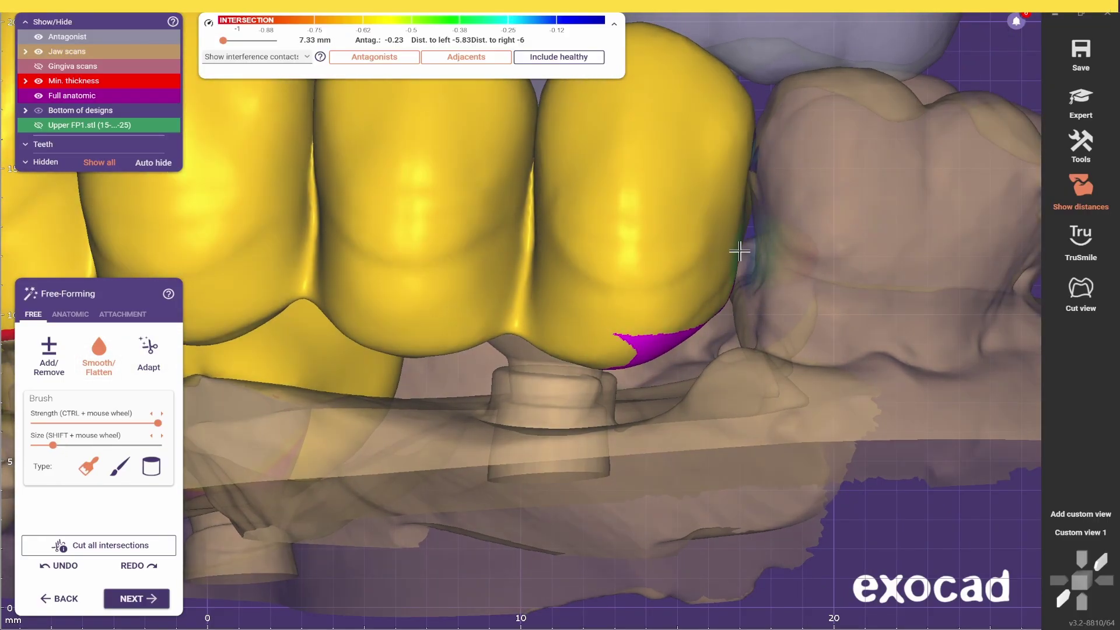
Turn the bridge to its underside and smooth the surface around the abutment opening.
mouse_move(739, 251)
right_mouse_down()
mouse_move(708, 251)
mouse_move(838, 246)
mouse_move(518, 303)
right_mouse_up()
scroll(753, 248, "up", 2, "shift")
scroll(845, 243, "down", 3)
right_click_drag(845, 243, 578, 290)
scroll(579, 289, "up", 5)
scroll(581, 149, "up", 3)
scroll(581, 149, "down", 2, "shift")
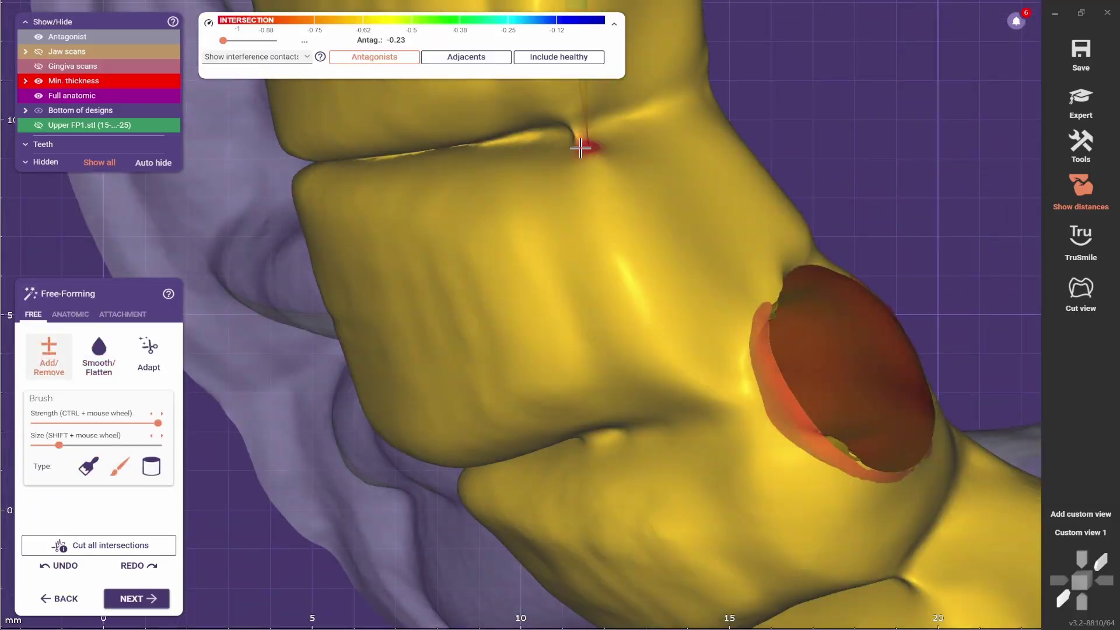
scroll(581, 148, "up", 3, "shift")
scroll(695, 318, "down", 5)
right_click_drag(695, 317, 475, 238)
scroll(475, 237, "up", 3)
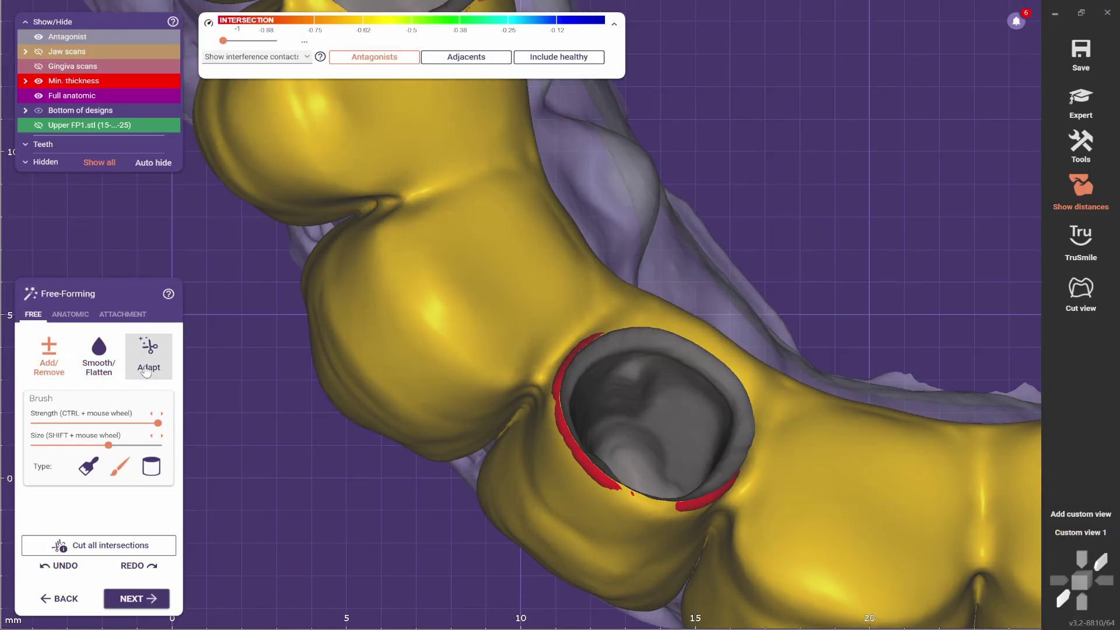
left_click(99, 356)
scroll(526, 137, "down", 3)
scroll(781, 310, "up", 3)
mouse_move(780, 311)
right_mouse_down()
mouse_move(751, 113)
mouse_move(438, 460)
mouse_move(712, 457)
right_mouse_up()
scroll(438, 459, "down", 2, "shift")
scroll(688, 450, "down", 3)
scroll(712, 458, "up", 2, "shift")
scroll(282, 417, "up", 3)
Leave Free-Forming and start the Restoring min. thickness calculation on the bridge.
left_click(39, 357)
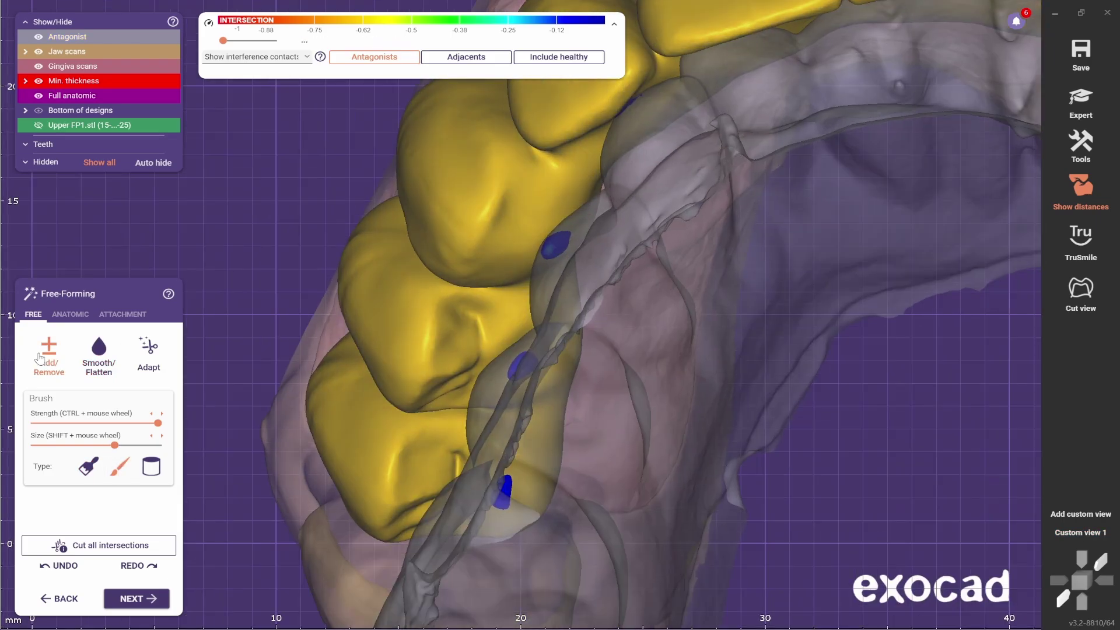
left_click(1081, 532)
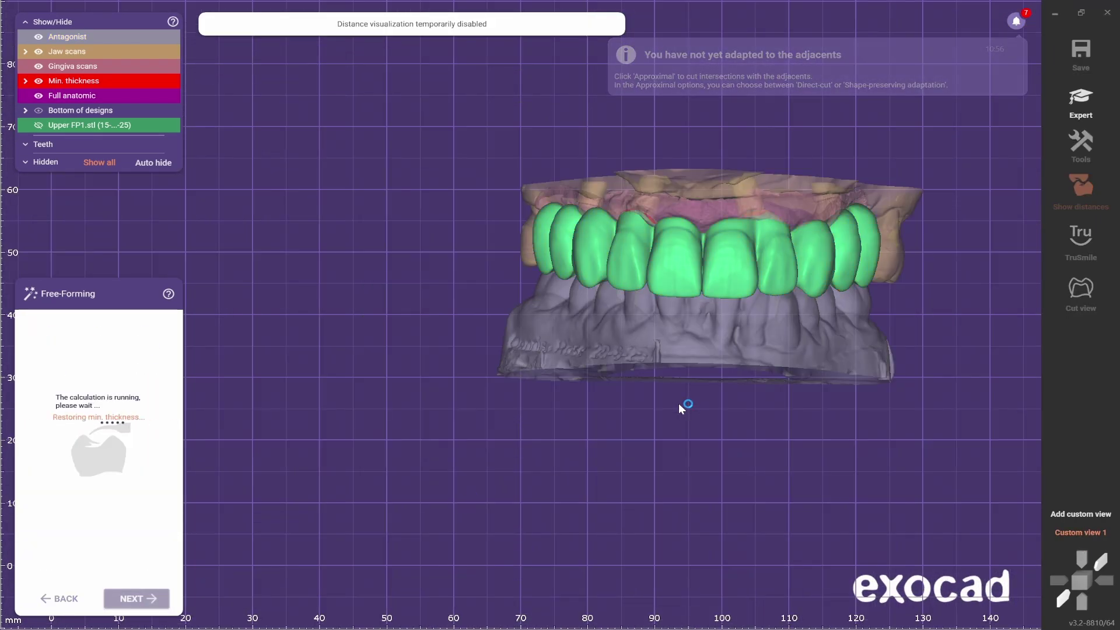